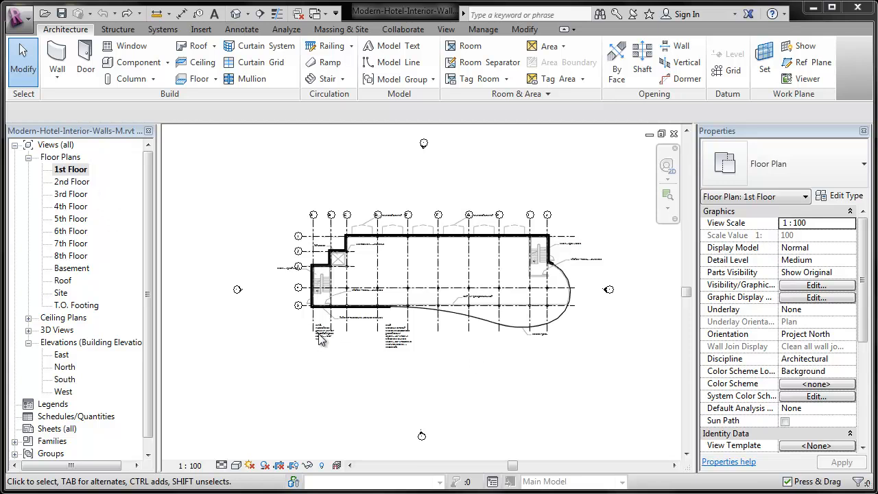
Set up a new Generic - 225mm Masonry wall on the 1st Floor with its height reaching up to the Roof level
{"action": "scroll", "coordinate": [310, 283], "scroll_direction": "up", "scroll_amount": 6}
{"action": "middle_click_drag", "start_coordinate": [499, 175], "coordinate": [453, 238]}
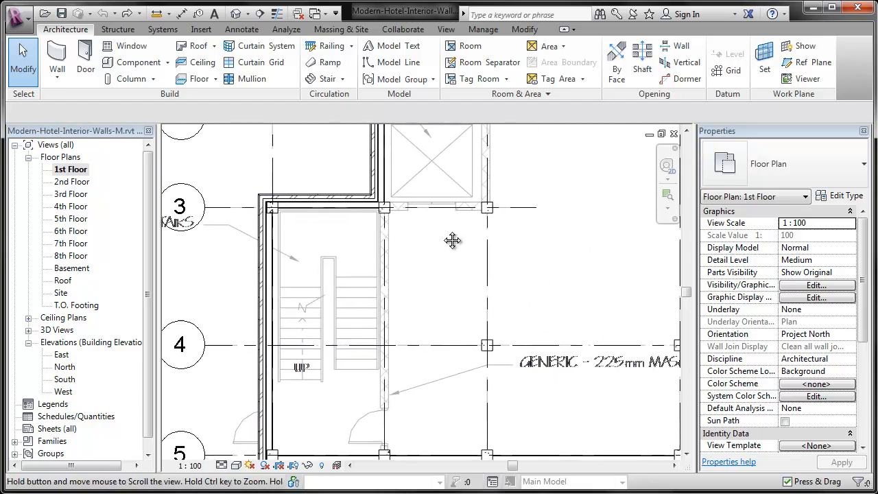
{"action": "scroll", "coordinate": [453, 238], "scroll_direction": "down", "scroll_amount": 1}
{"action": "middle_click_drag", "start_coordinate": [526, 230], "coordinate": [496, 238]}
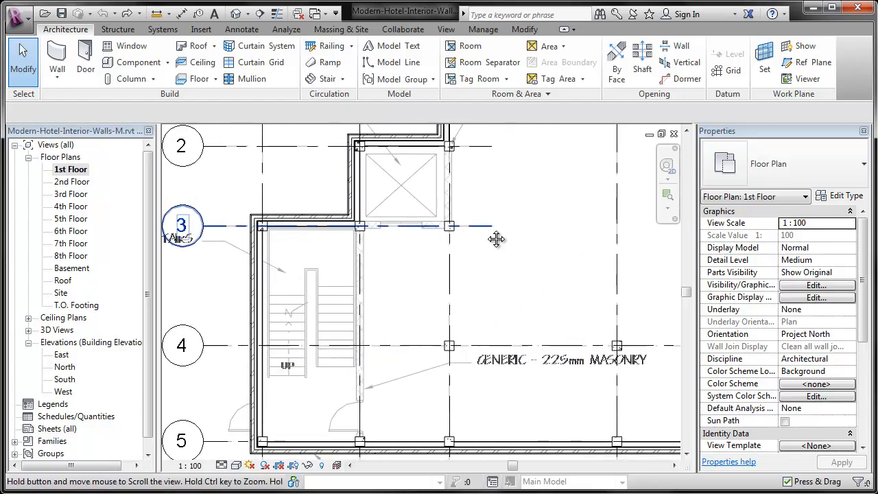
{"action": "left_click", "coordinate": [58, 52]}
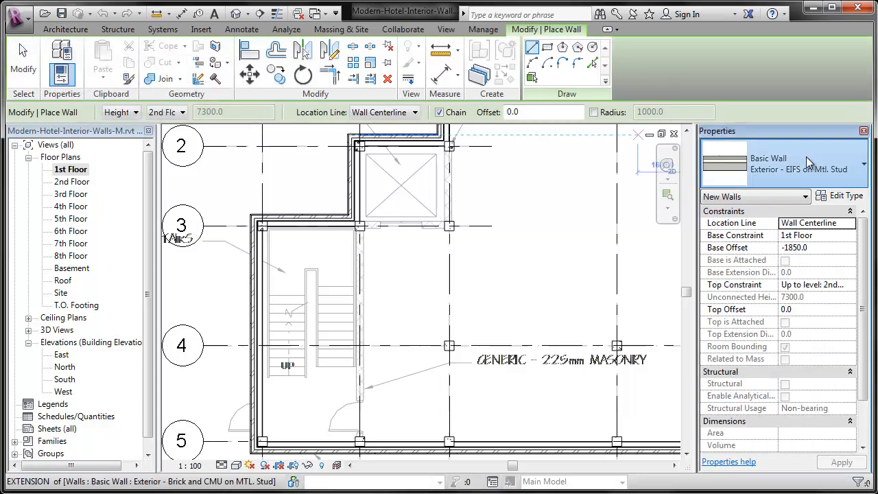
{"action": "left_click", "coordinate": [806, 157]}
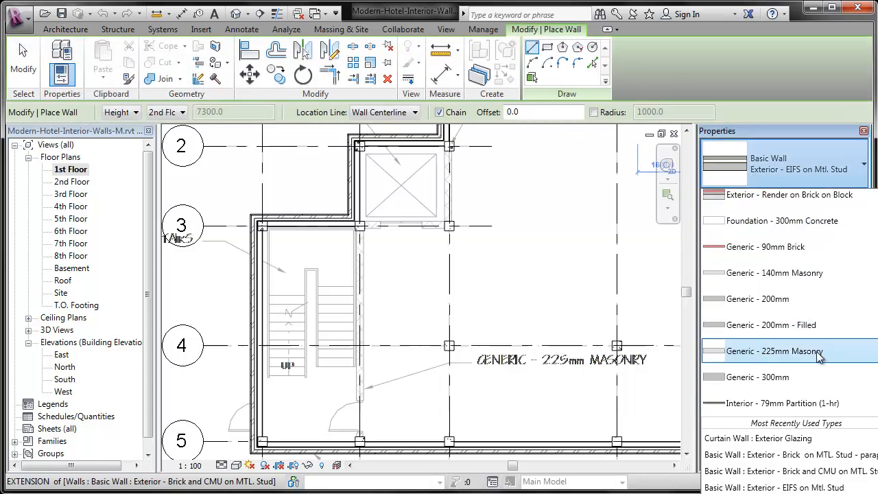
{"action": "left_click", "coordinate": [819, 353]}
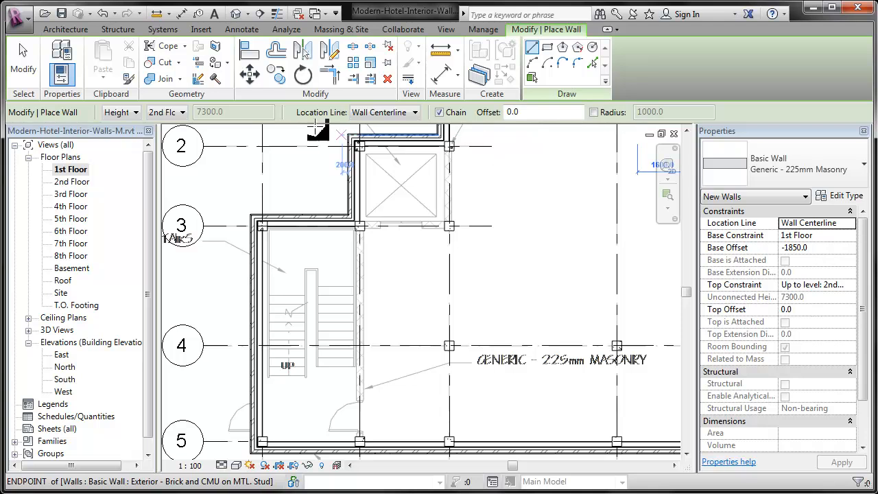
{"action": "left_click", "coordinate": [166, 112]}
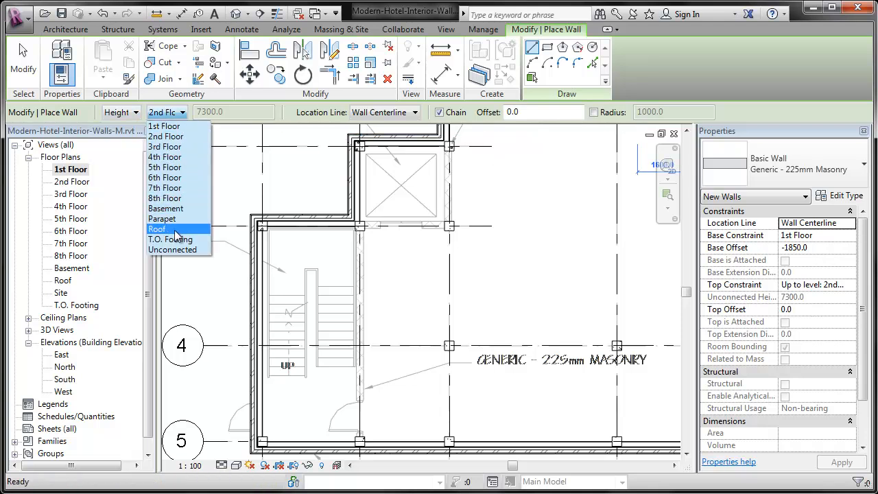
{"action": "left_click", "coordinate": [163, 228]}
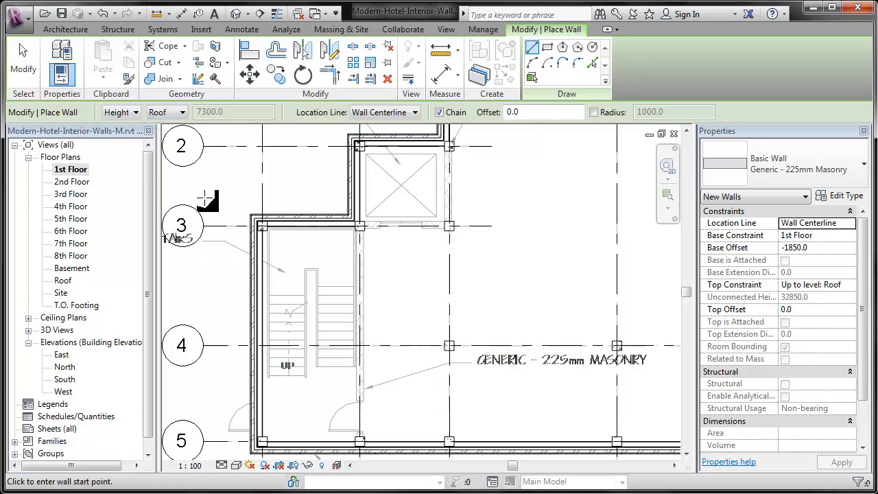
Draw chained walls offset from the traced stair and elevator walls: up from grid 5, about 2700 mm across below grid 3, up to grid 2
{"action": "left_click", "coordinate": [376, 448]}
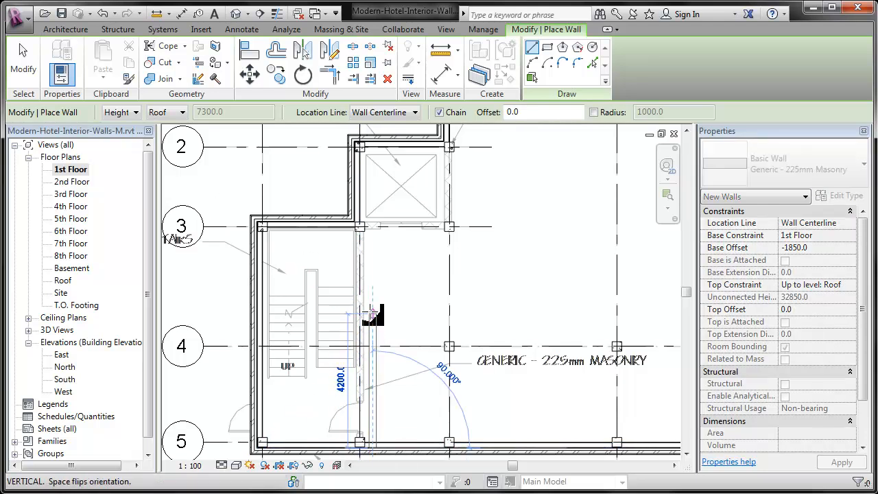
{"action": "left_click", "coordinate": [397, 239]}
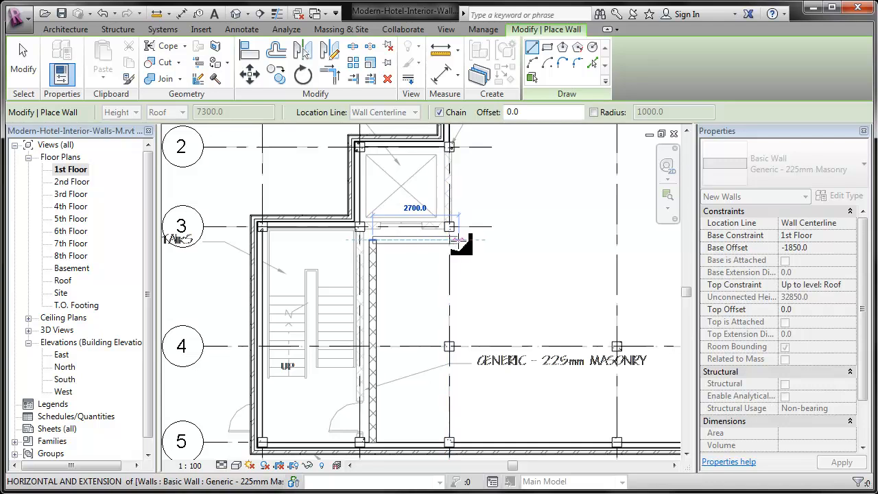
{"action": "left_click", "coordinate": [456, 240]}
{"action": "left_click", "coordinate": [456, 146]}
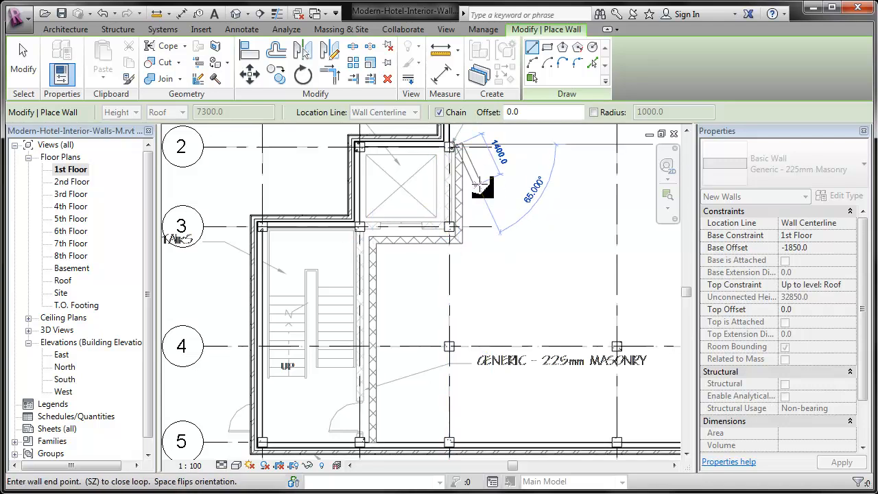
{"action": "key", "text": "Escape"}
{"action": "key", "text": "Escape"}
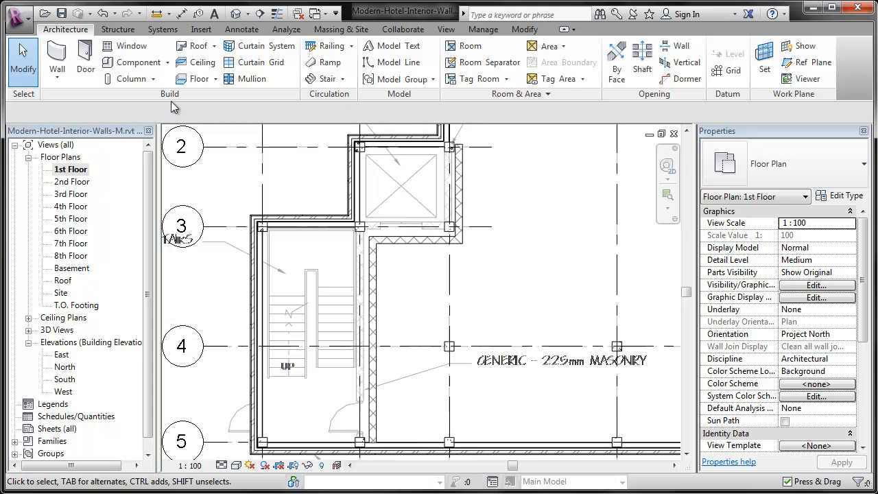
Align the new vertical stair wall with the column grid line running along the stair's door side
{"action": "left_click", "coordinate": [532, 31]}
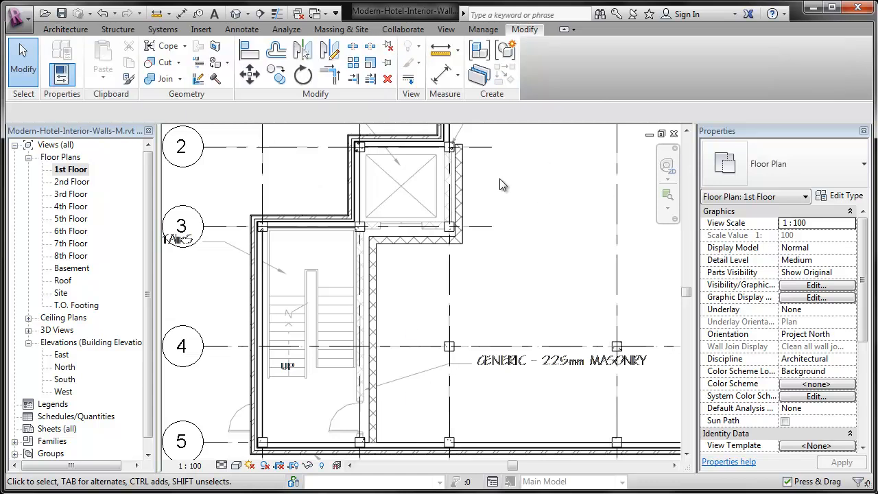
{"action": "left_click", "coordinate": [252, 52]}
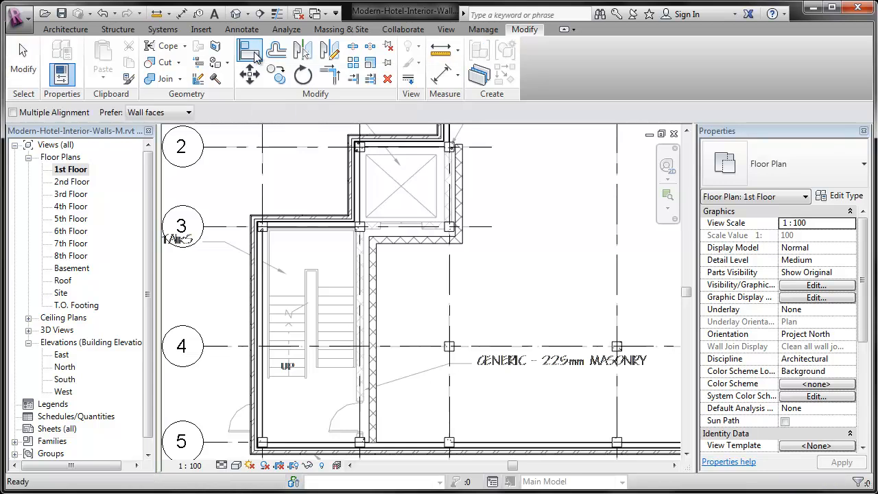
{"action": "scroll", "coordinate": [454, 136], "scroll_direction": "down", "scroll_amount": 1}
{"action": "scroll", "coordinate": [404, 421], "scroll_direction": "up", "scroll_amount": 3}
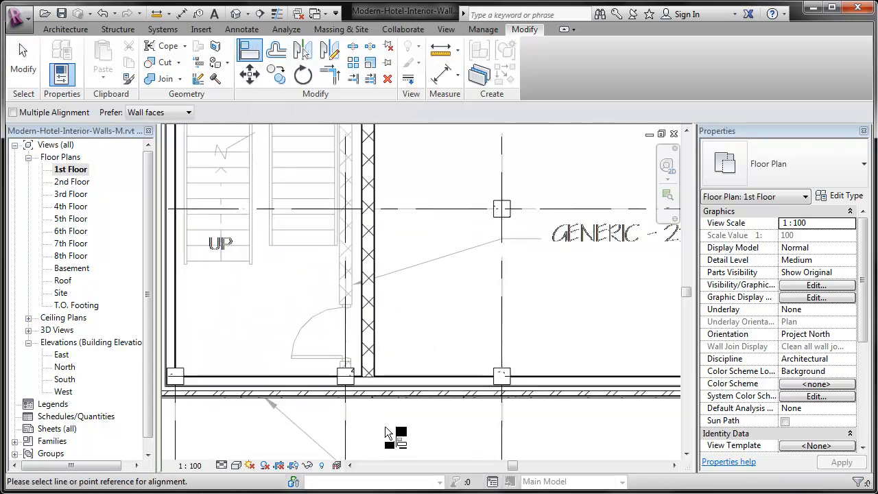
{"action": "left_click", "coordinate": [349, 431]}
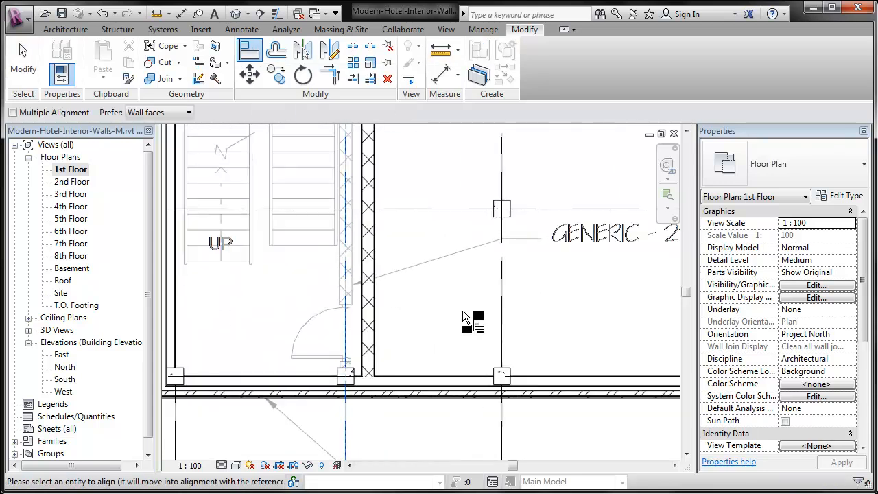
{"action": "left_click", "coordinate": [372, 259]}
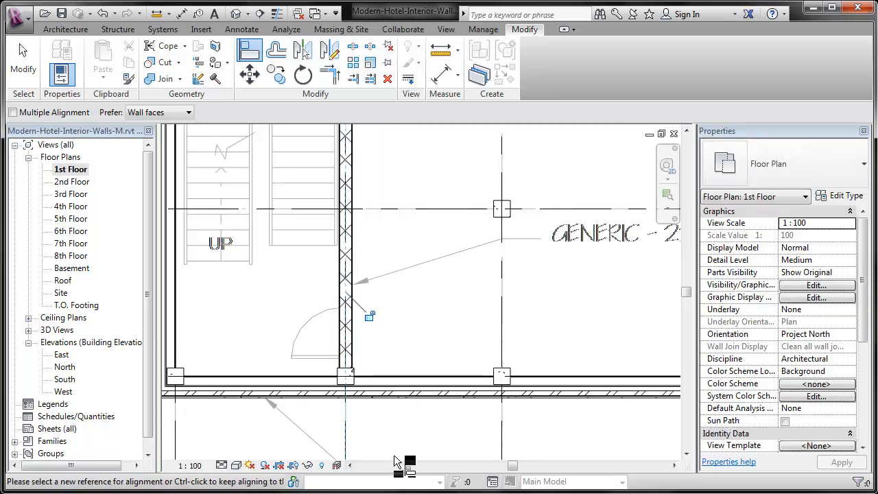
Align the horizontal wall in front of the elevator shaft with grid 3 and lock the alignment
{"action": "middle_click_drag", "start_coordinate": [445, 178], "coordinate": [449, 418]}
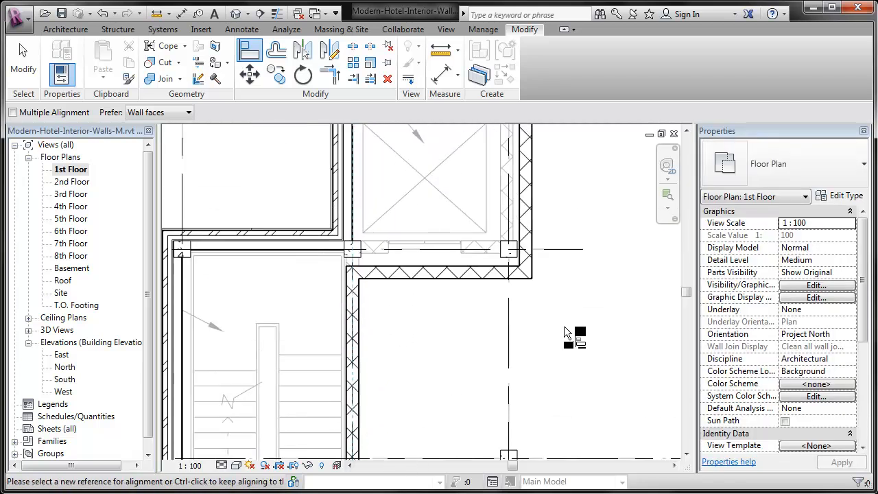
{"action": "left_click", "coordinate": [566, 247]}
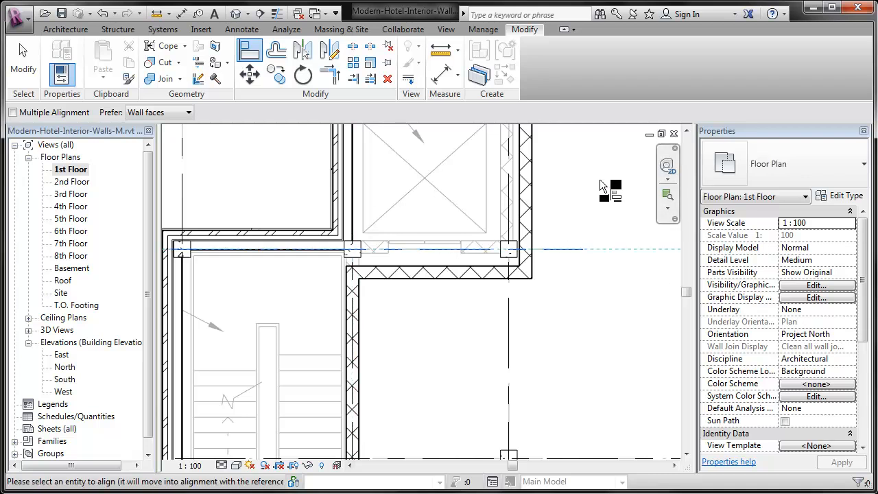
{"action": "left_click", "coordinate": [447, 273]}
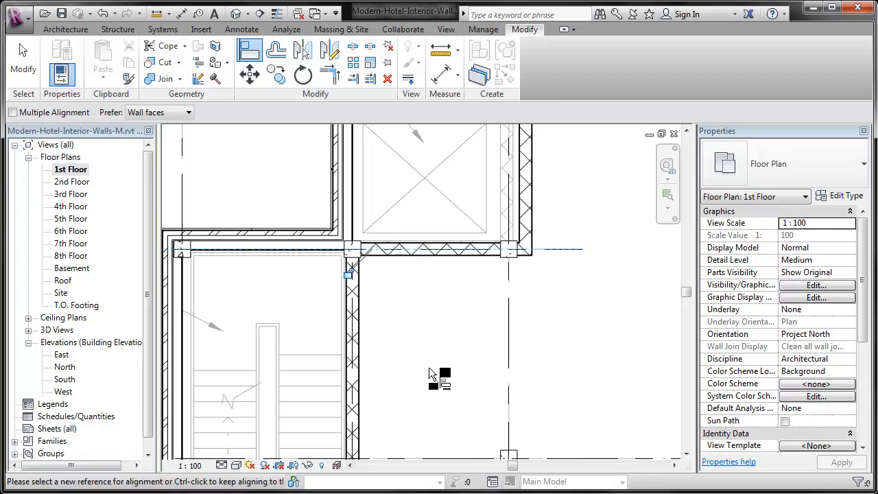
{"action": "left_click", "coordinate": [349, 274]}
Align the vertical wall beside the elevator shaft with grid C and lock the alignment
{"action": "middle_click_drag", "start_coordinate": [576, 197], "coordinate": [576, 263]}
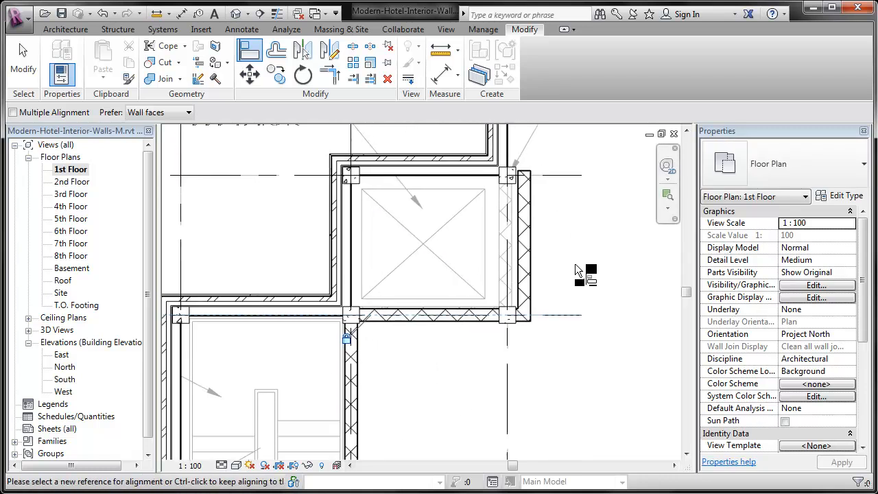
{"action": "left_click", "coordinate": [508, 362]}
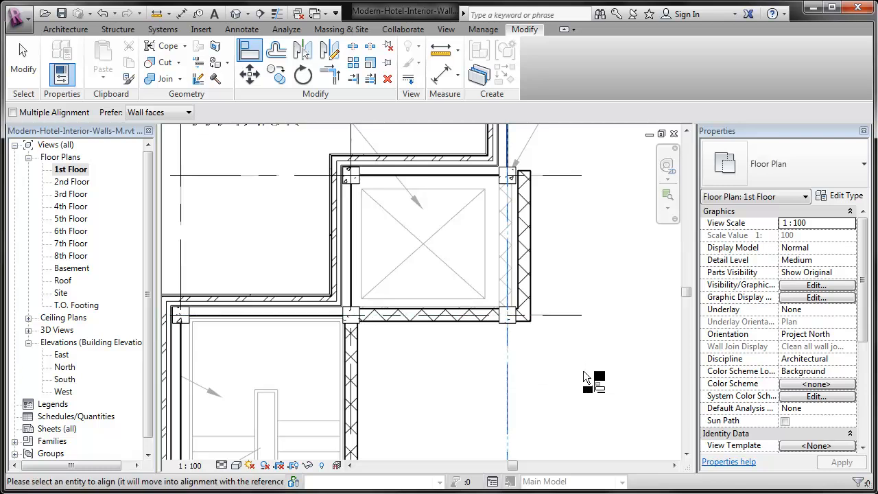
{"action": "left_click", "coordinate": [531, 219]}
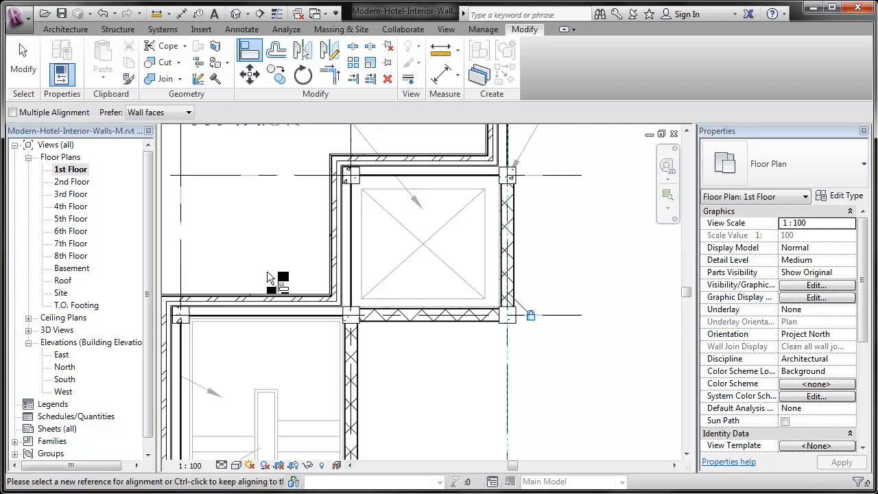
Draw chained 225mm masonry walls around the east stair, from the north exterior wall down, across past grid J, and up to the exterior wall corner
{"action": "scroll", "coordinate": [267, 272], "scroll_direction": "down", "scroll_amount": 5}
{"action": "middle_click_drag", "start_coordinate": [588, 247], "coordinate": [263, 224]}
{"action": "middle_click_drag", "start_coordinate": [485, 258], "coordinate": [194, 279]}
{"action": "scroll", "coordinate": [420, 237], "scroll_direction": "up", "scroll_amount": 1}
{"action": "middle_click_drag", "start_coordinate": [410, 191], "coordinate": [409, 212]}
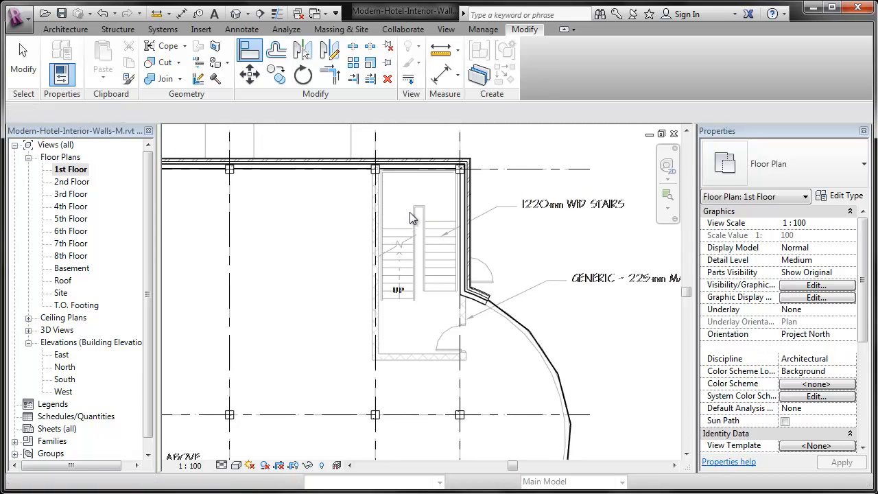
{"action": "left_click", "coordinate": [65, 29]}
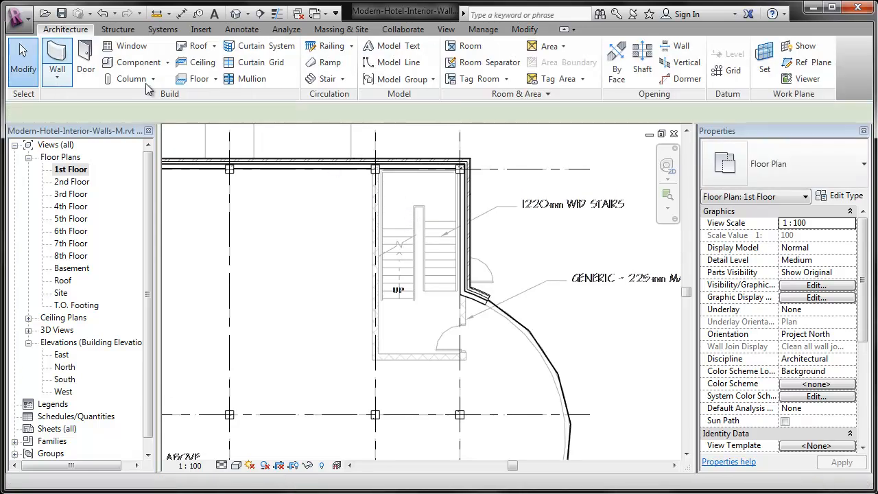
{"action": "key", "text": "w"}
{"action": "key", "text": "a"}
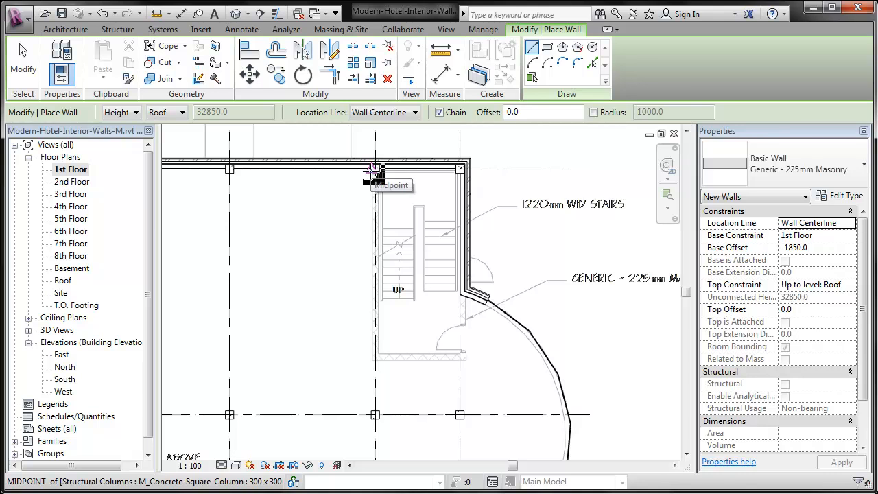
{"action": "left_click", "coordinate": [375, 168]}
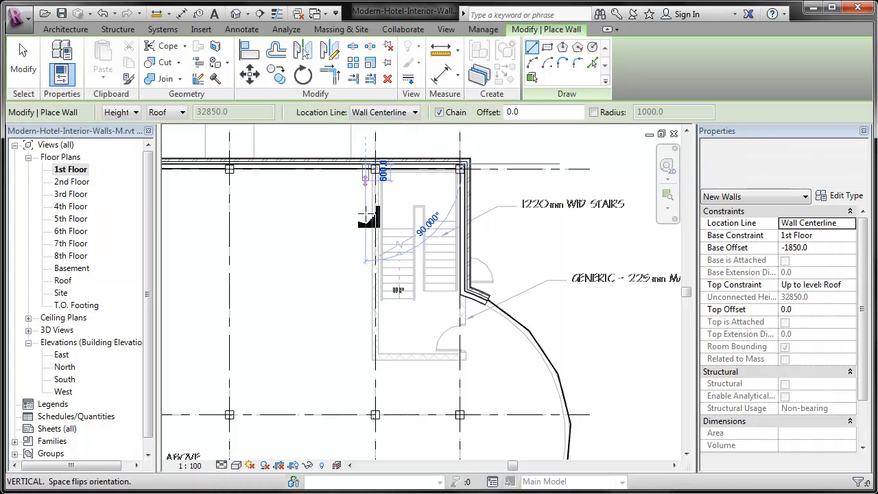
{"action": "left_click", "coordinate": [368, 374]}
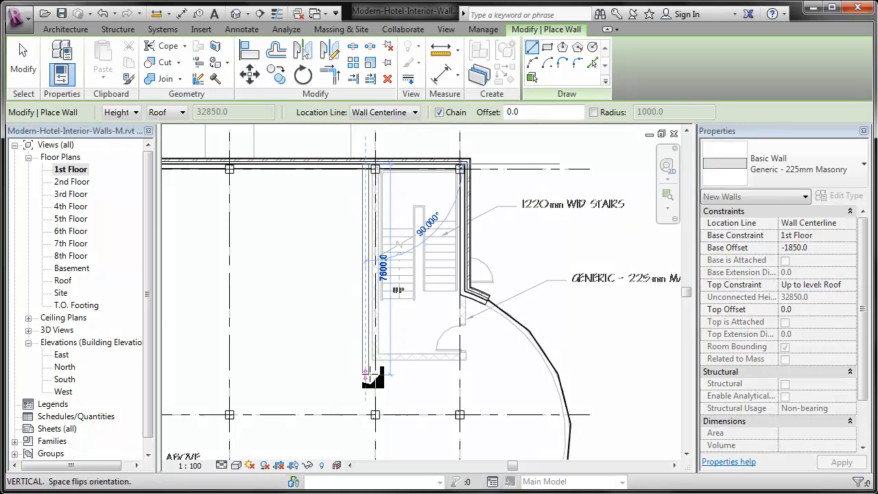
{"action": "left_click", "coordinate": [468, 374]}
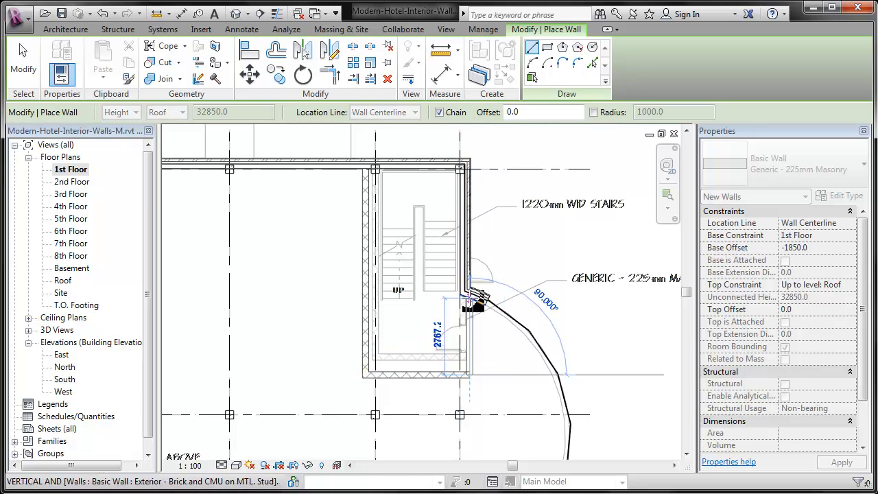
{"action": "left_click", "coordinate": [470, 294]}
{"action": "key", "text": "Escape"}
{"action": "key", "text": "Escape"}
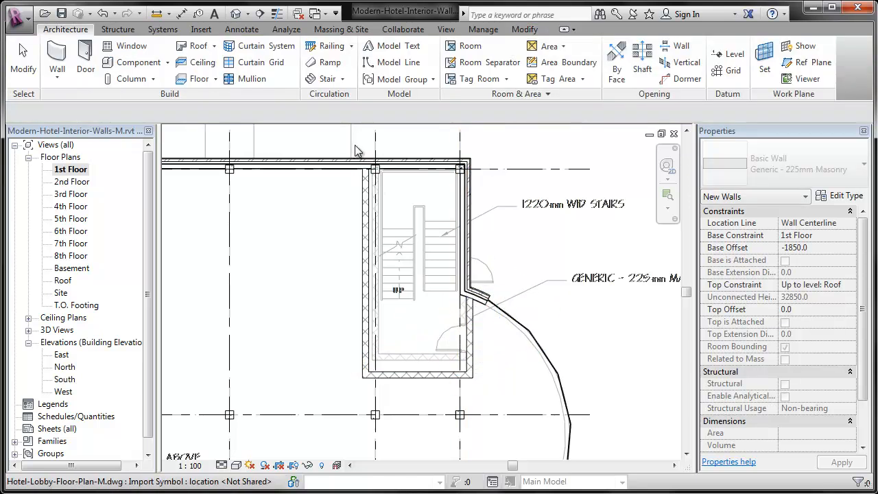
Align the east stair's west wall with the column grid line and lock the alignment
{"action": "scroll", "coordinate": [391, 374], "scroll_direction": "up", "scroll_amount": 4}
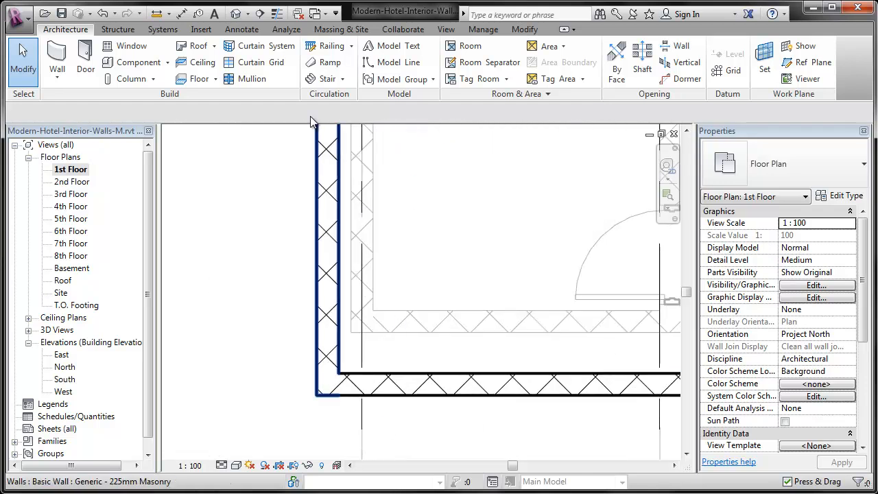
{"action": "left_click", "coordinate": [525, 29]}
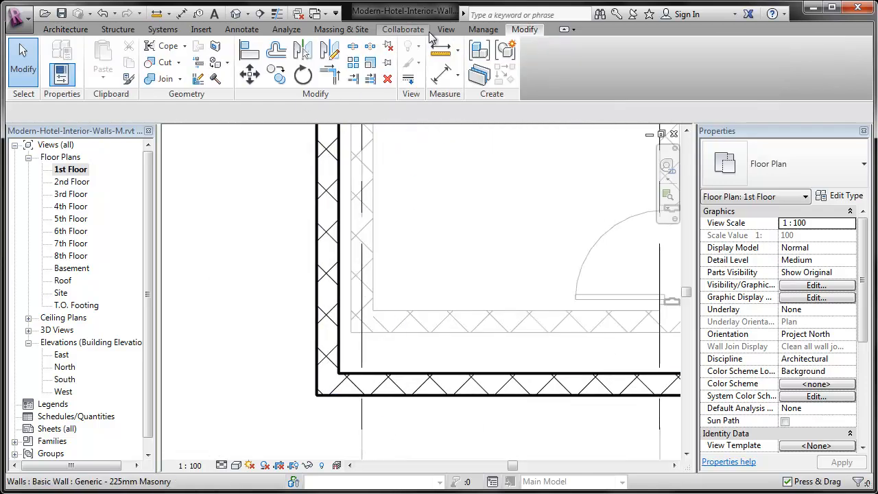
{"action": "left_click", "coordinate": [248, 51]}
{"action": "left_click", "coordinate": [360, 410]}
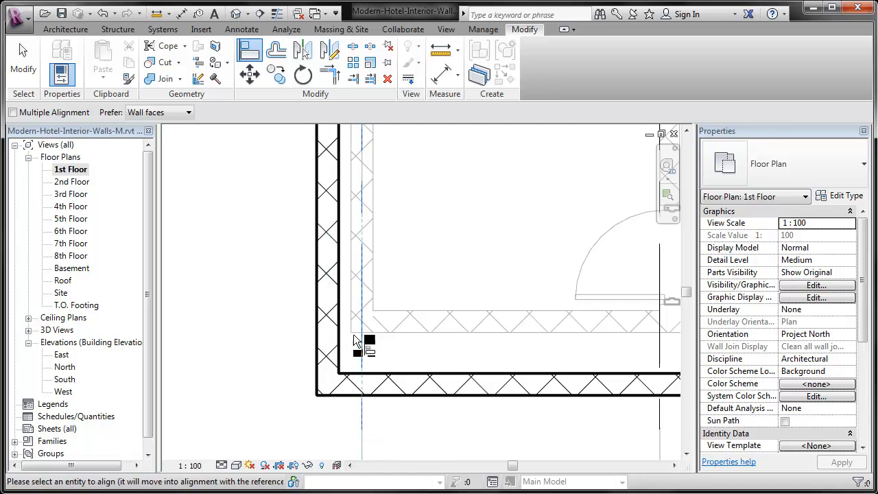
{"action": "left_click", "coordinate": [330, 322]}
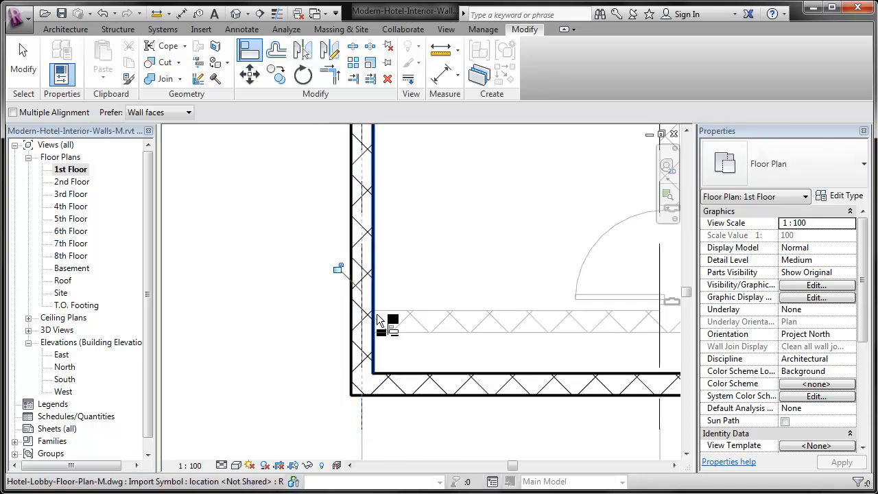
{"action": "left_click", "coordinate": [339, 267]}
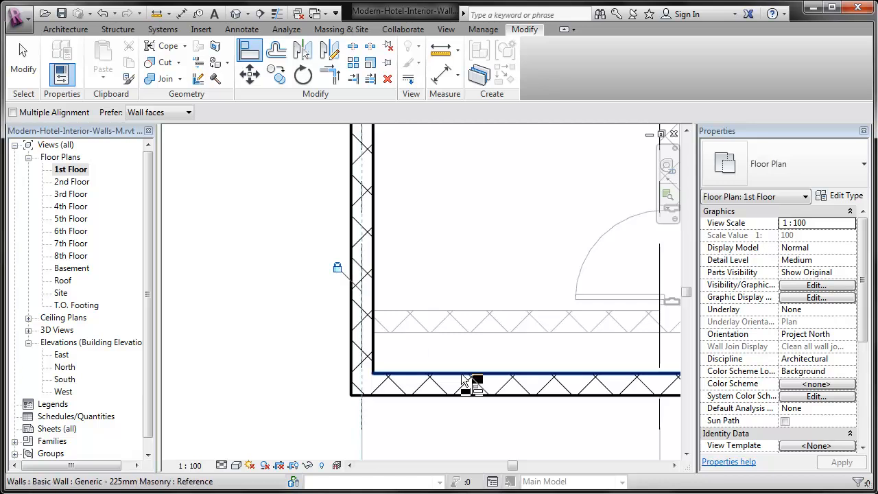
Align the east stair's south wall with the imported plan's wall line and its east wall with the exterior wall's inner face, locking the east wall
{"action": "left_click", "coordinate": [483, 334]}
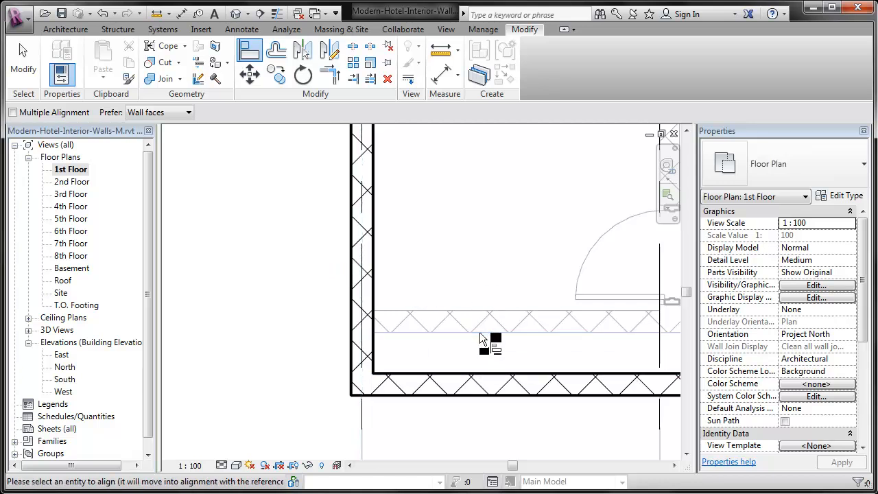
{"action": "left_click", "coordinate": [497, 398]}
{"action": "middle_click_drag", "start_coordinate": [590, 367], "coordinate": [448, 454]}
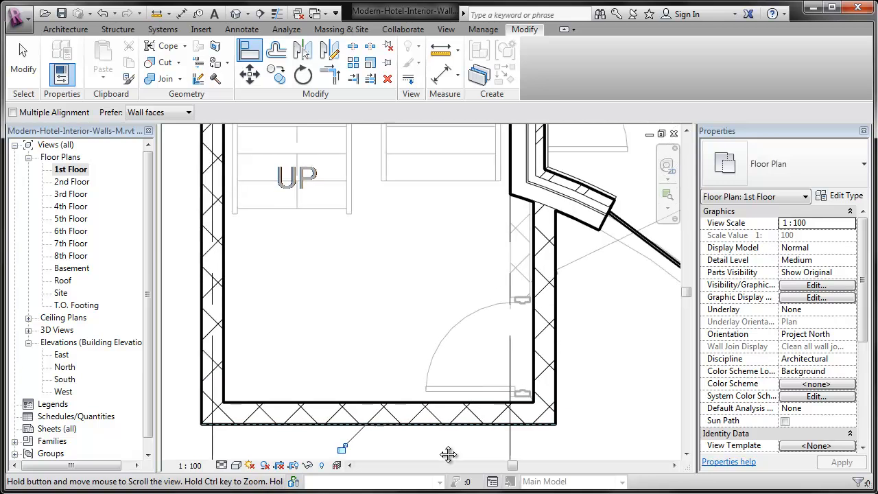
{"action": "left_click", "coordinate": [514, 143]}
{"action": "left_click", "coordinate": [536, 329]}
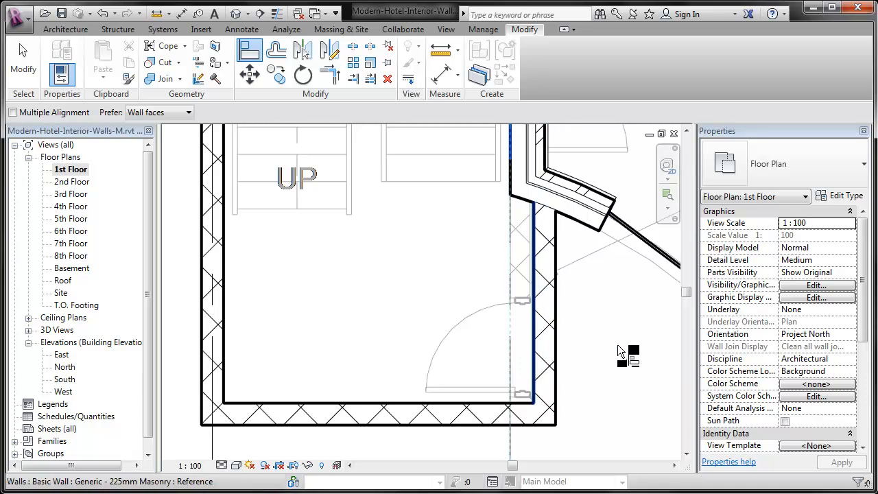
{"action": "left_click", "coordinate": [487, 241]}
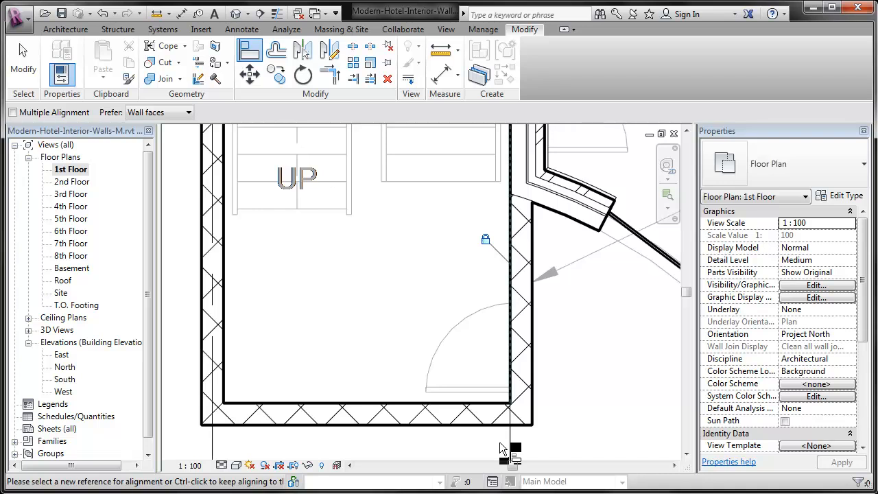
{"action": "scroll", "coordinate": [538, 388], "scroll_direction": "down", "scroll_amount": 4}
{"action": "scroll", "coordinate": [437, 187], "scroll_direction": "up", "scroll_amount": 1}
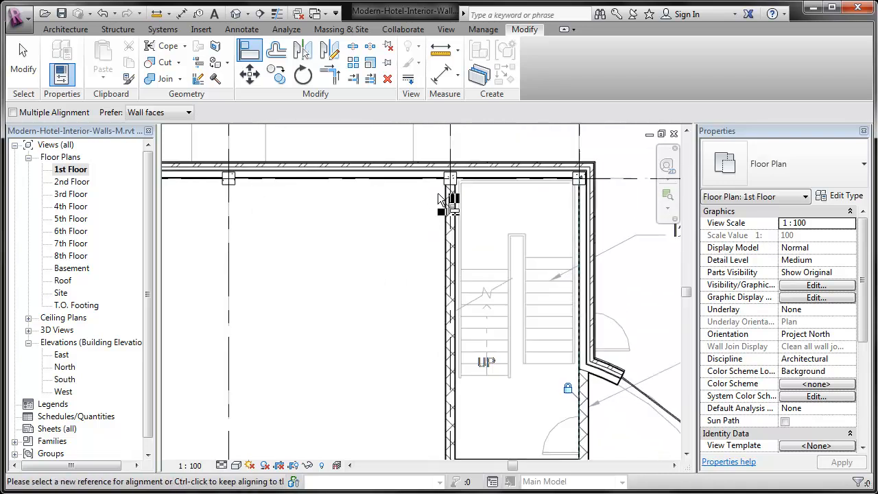
{"action": "key", "text": "Escape"}
{"action": "key", "text": "Escape"}
Open the 2nd Floor plan and examine the stair and elevator shaft walls there
{"action": "left_click", "coordinate": [445, 197]}
{"action": "left_click", "coordinate": [424, 210]}
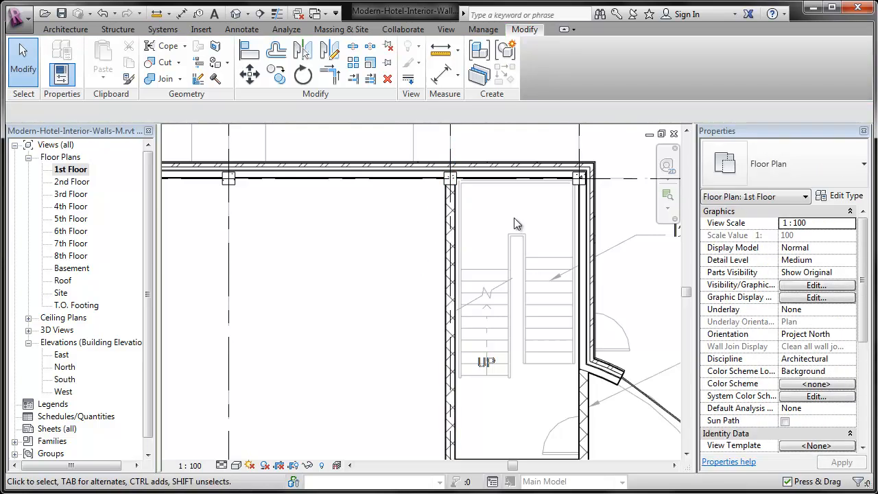
{"action": "left_click", "coordinate": [667, 194]}
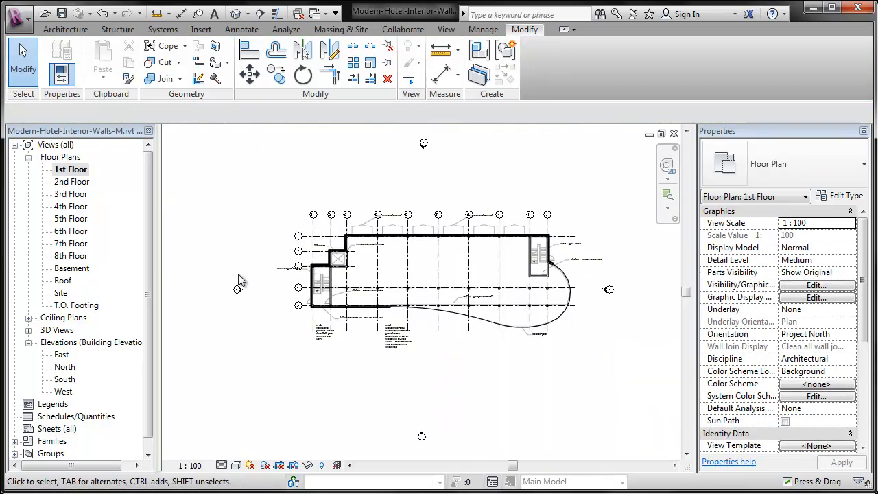
{"action": "double_click", "coordinate": [85, 183]}
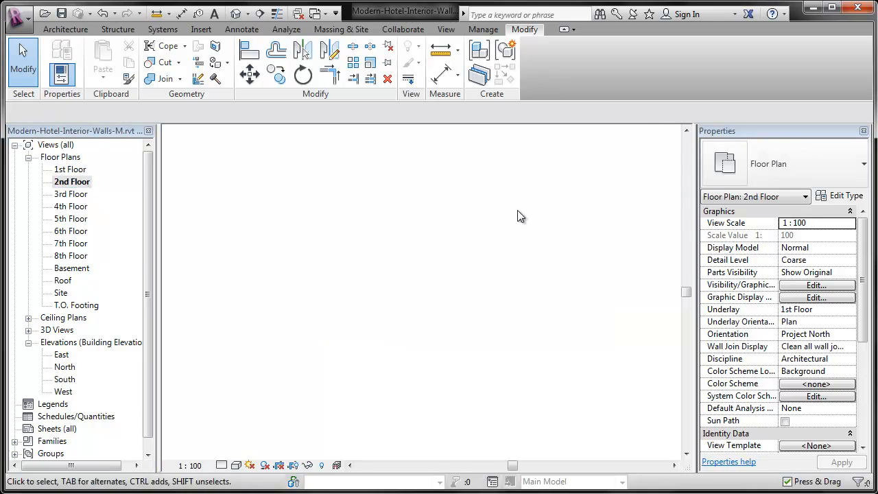
{"action": "scroll", "coordinate": [310, 197], "scroll_direction": "up", "scroll_amount": 5}
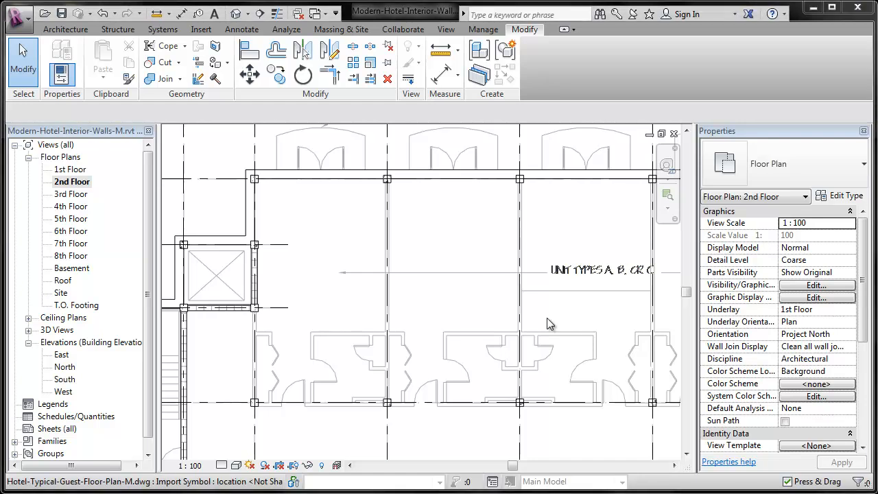
Return to the 1st Floor plan and hide the imported Hotel-Lobby-Floor-Plan-M.dwg element in this view
{"action": "double_click", "coordinate": [67, 170]}
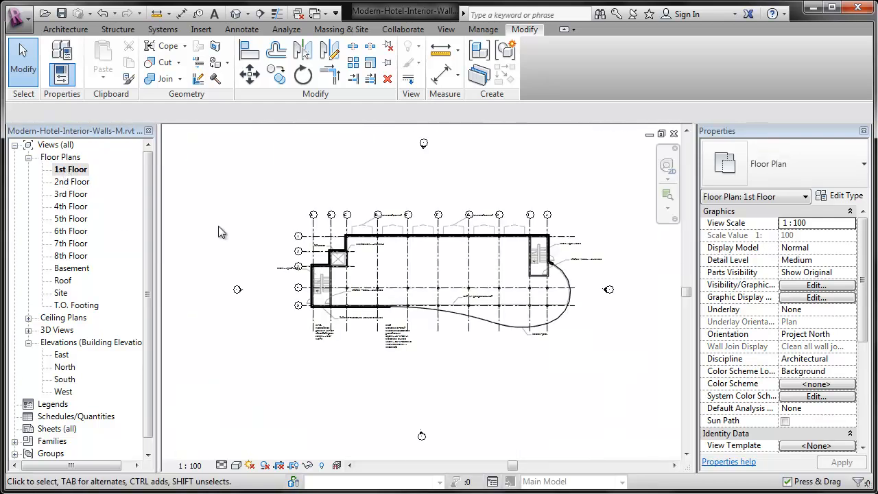
{"action": "scroll", "coordinate": [361, 263], "scroll_direction": "up", "scroll_amount": 4}
{"action": "middle_click_drag", "start_coordinate": [450, 309], "coordinate": [394, 295]}
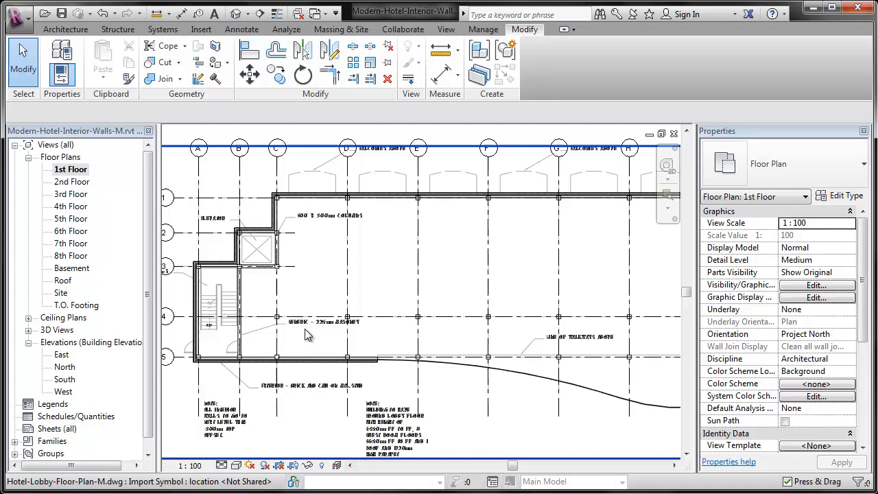
{"action": "left_click", "coordinate": [295, 180]}
{"action": "right_click", "coordinate": [295, 180]}
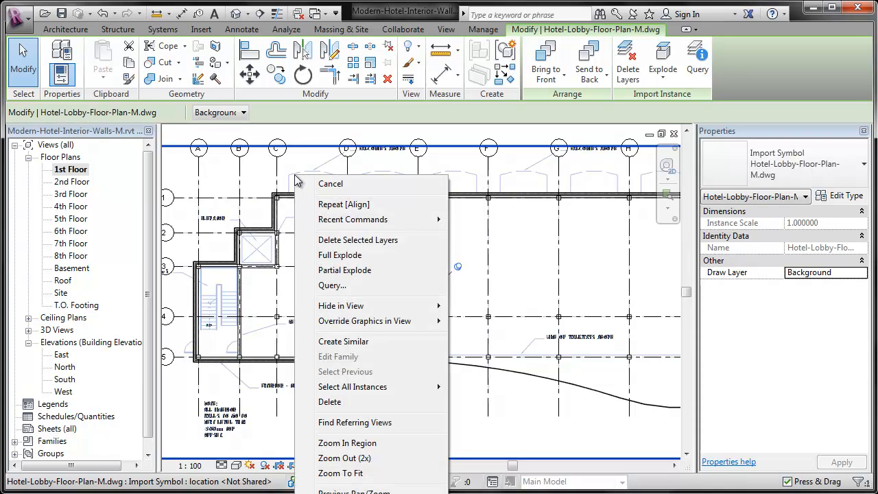
{"action": "mouse_move", "coordinate": [352, 308]}
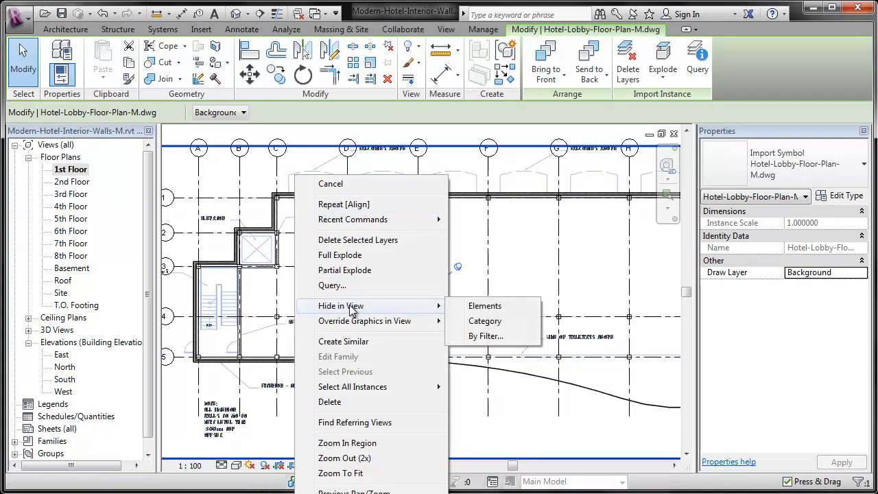
{"action": "left_click", "coordinate": [509, 313]}
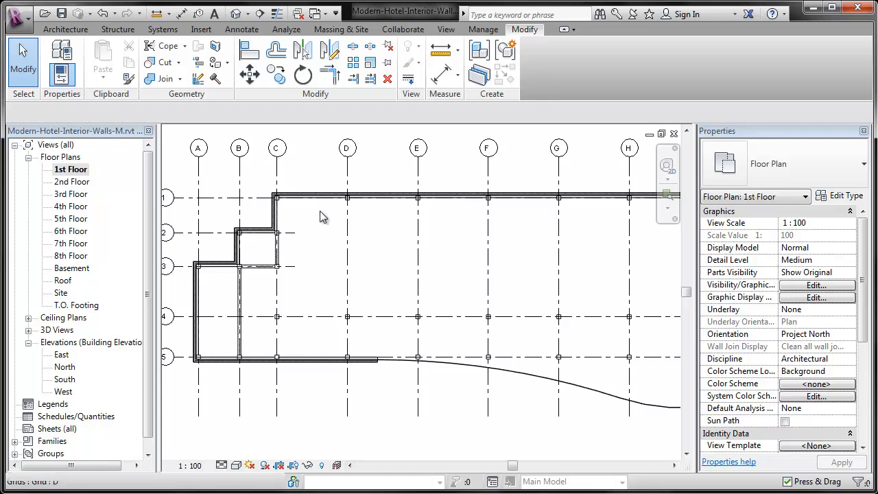
Start a new wall using the type Interior - 138mm Partition (1-hr)
{"action": "left_click", "coordinate": [44, 29]}
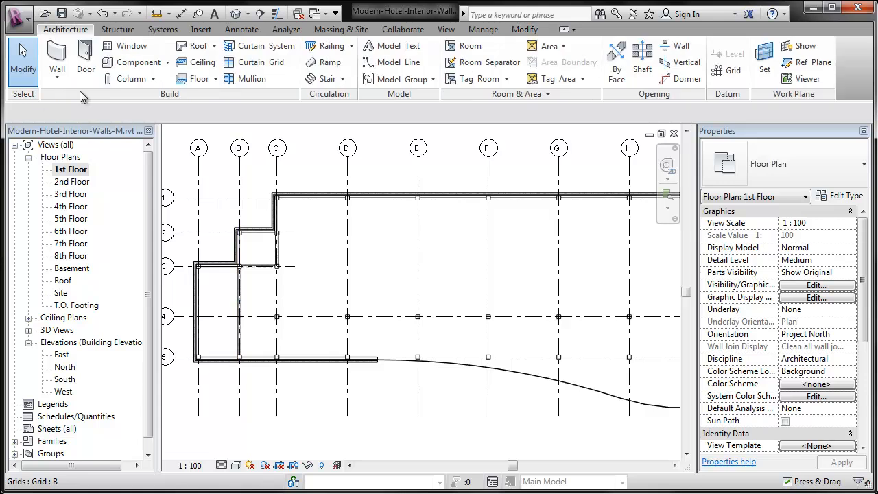
{"action": "left_click", "coordinate": [59, 60]}
{"action": "left_click", "coordinate": [780, 170]}
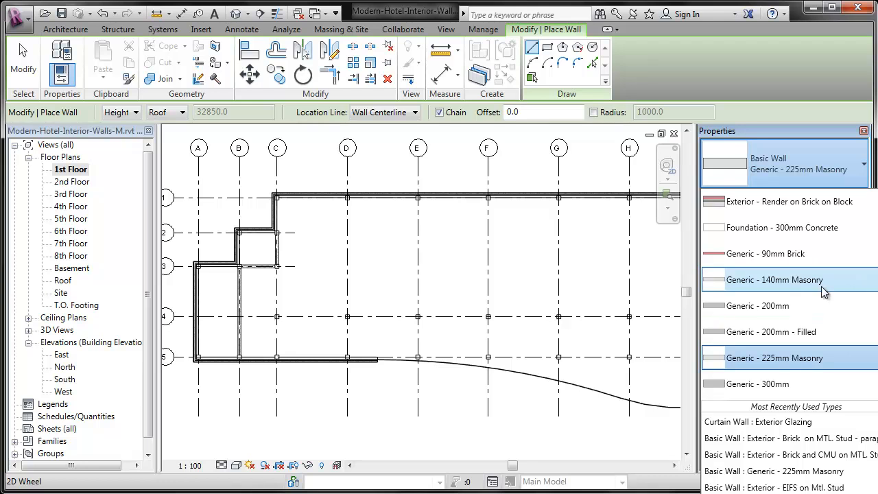
{"action": "scroll", "coordinate": [823, 296], "scroll_direction": "down", "scroll_amount": 1}
{"action": "scroll", "coordinate": [823, 296], "scroll_direction": "up", "scroll_amount": 5}
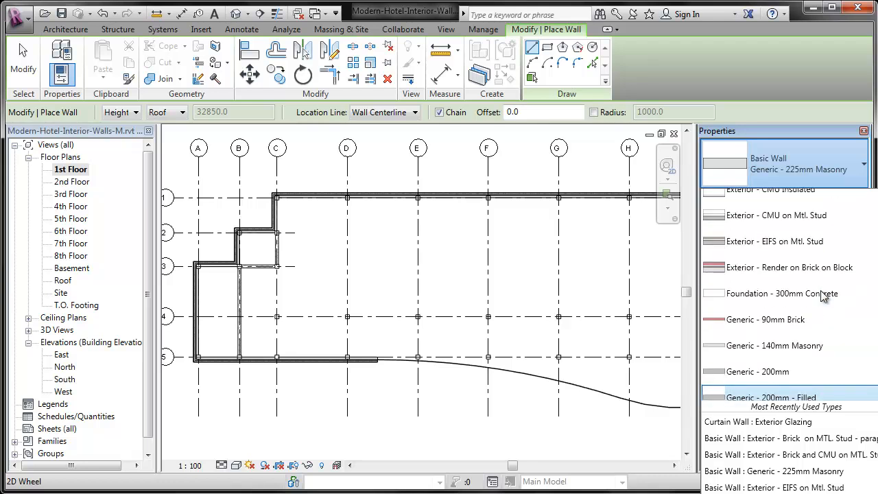
{"action": "scroll", "coordinate": [823, 296], "scroll_direction": "down", "scroll_amount": 3}
{"action": "scroll", "coordinate": [823, 297], "scroll_direction": "down", "scroll_amount": 2}
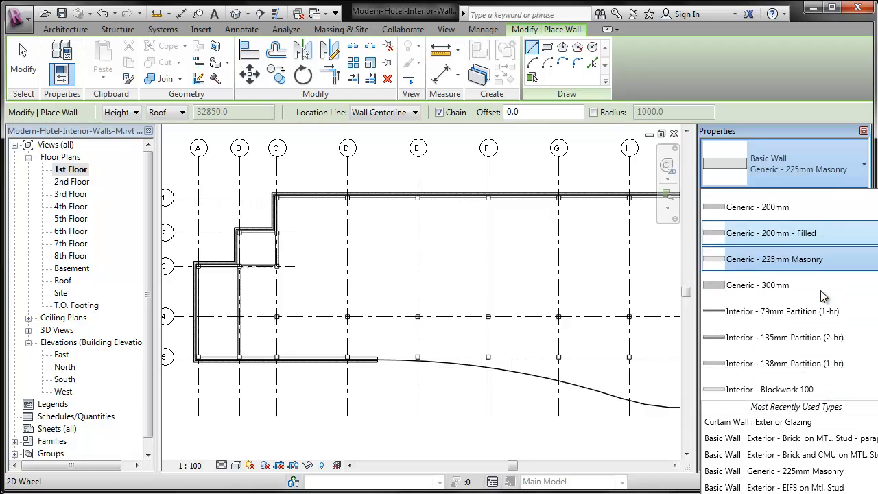
{"action": "scroll", "coordinate": [820, 316], "scroll_direction": "down", "scroll_amount": 1}
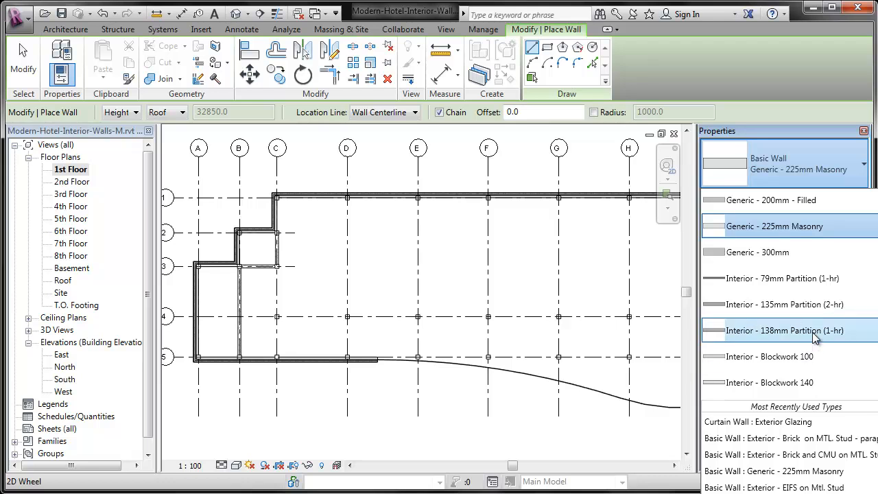
{"action": "left_click", "coordinate": [816, 332]}
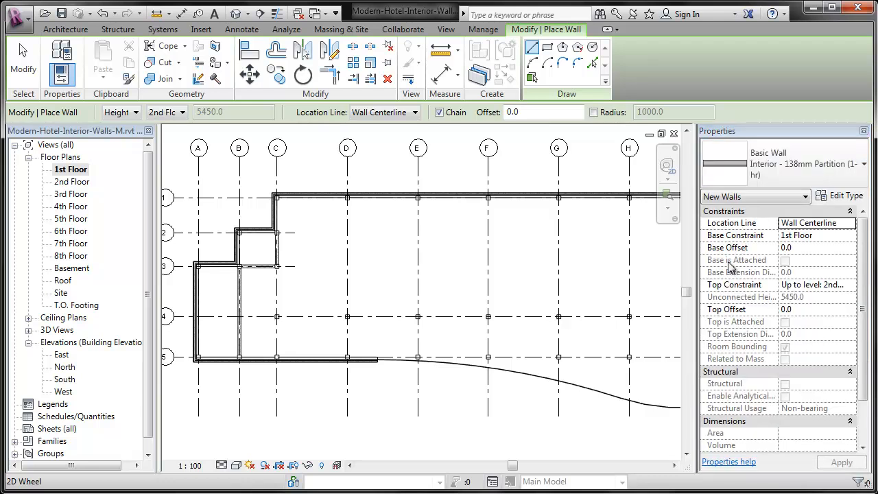
Set the new partitions' height up to the 2nd Floor with a top offset of -305
{"action": "left_click", "coordinate": [187, 113]}
{"action": "left_click", "coordinate": [182, 117]}
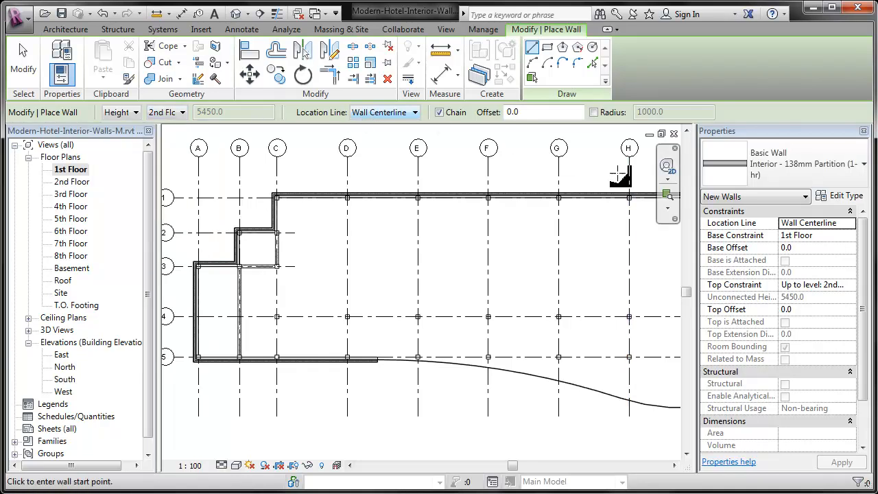
{"action": "left_click", "coordinate": [838, 310]}
{"action": "type", "text": "-305"}
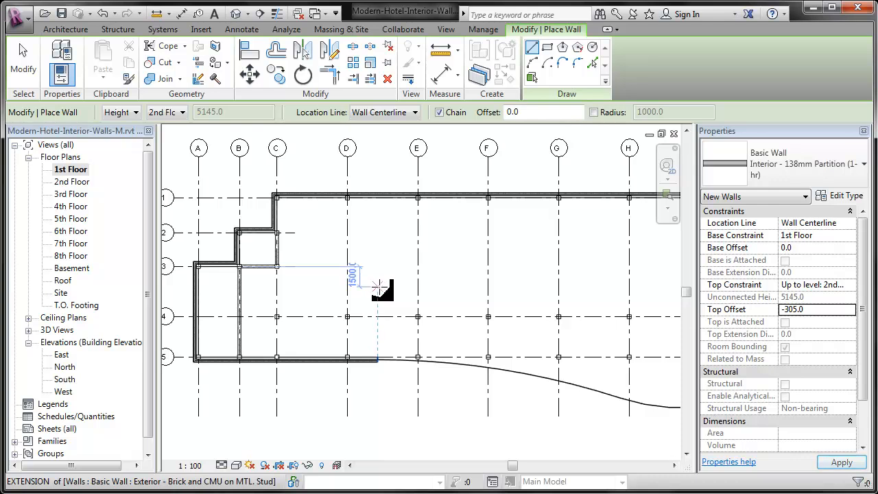
Draw chained partitions from the midpoint of the elevator shaft's east wall across to grid E and up to the column on grid 1
{"action": "middle_click_drag", "start_coordinate": [379, 287], "coordinate": [382, 311]}
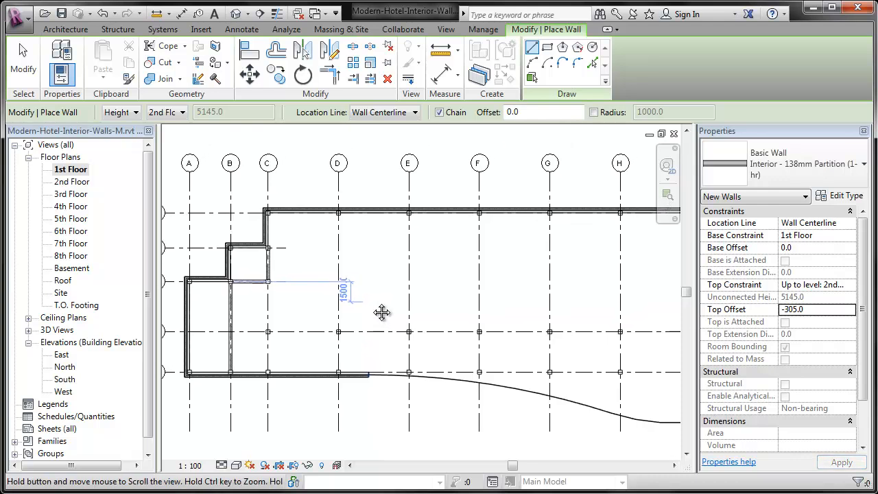
{"action": "scroll", "coordinate": [289, 259], "scroll_direction": "up", "scroll_amount": 4}
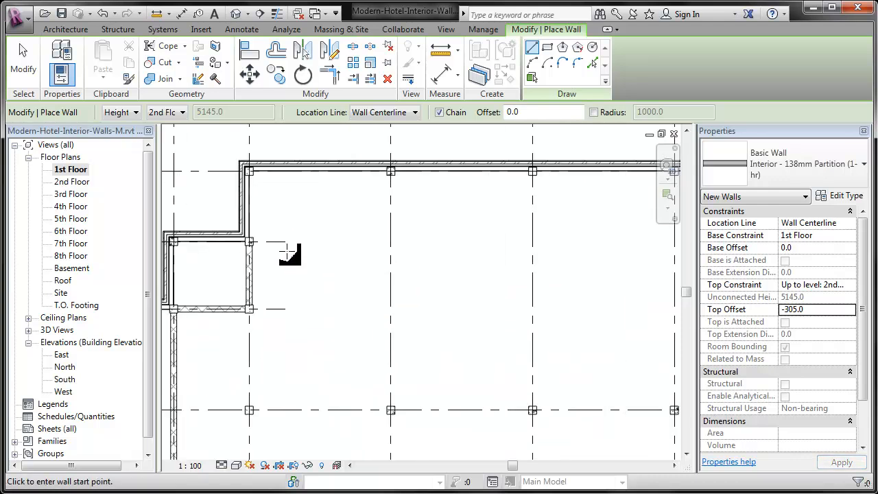
{"action": "middle_click_drag", "start_coordinate": [310, 256], "coordinate": [283, 279]}
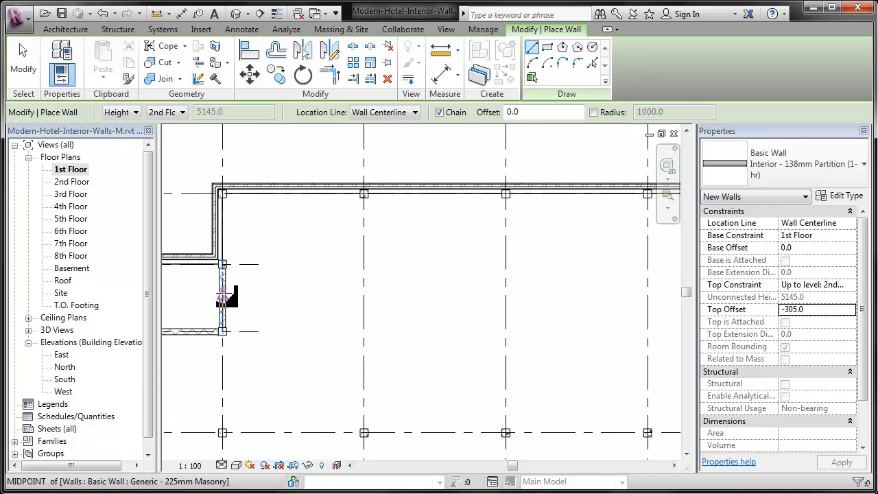
{"action": "left_click", "coordinate": [223, 297]}
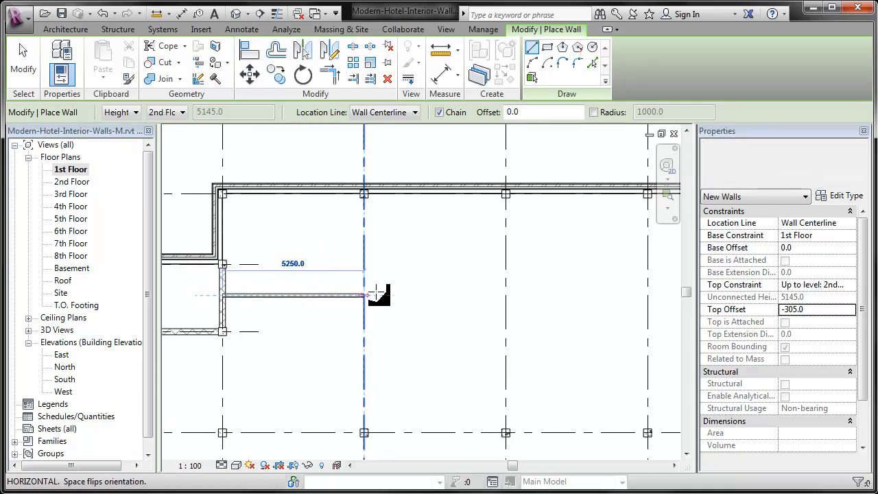
{"action": "left_click", "coordinate": [506, 296]}
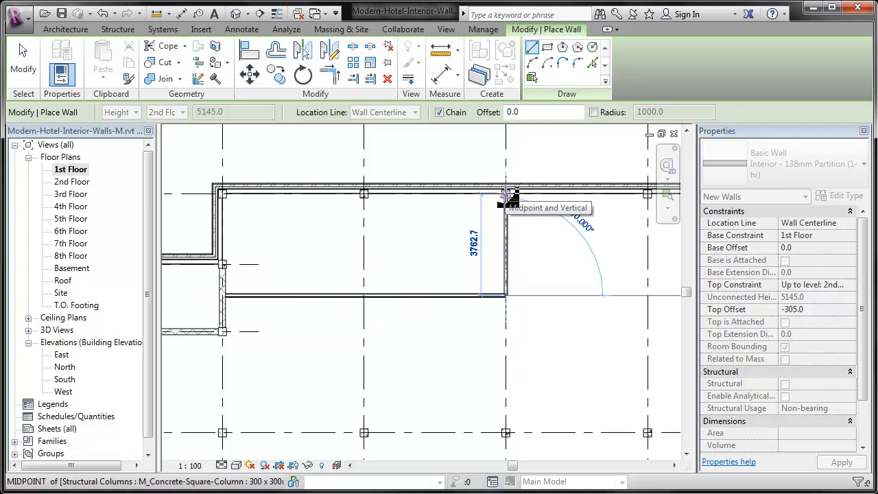
{"action": "left_click", "coordinate": [507, 194]}
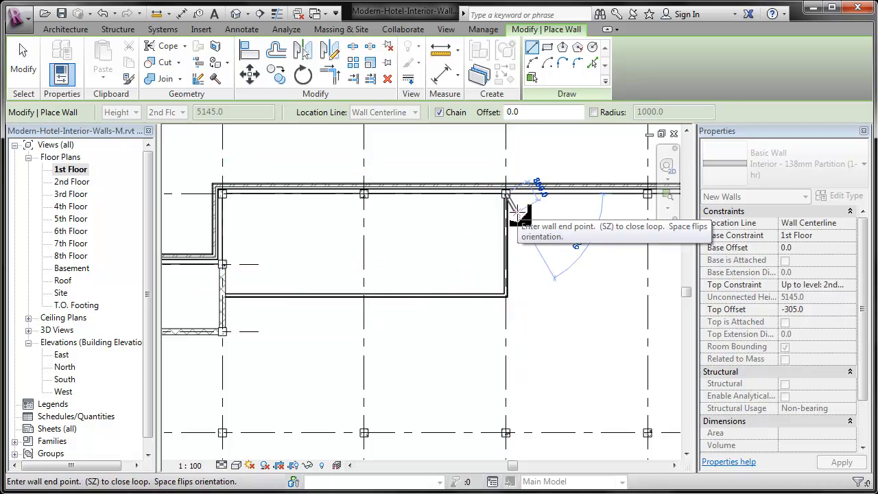
{"action": "key", "text": "Escape"}
{"action": "key", "text": "Escape"}
Draw a vertical partition along grid D from the new horizontal partition up to the north exterior wall's column
{"action": "left_click", "coordinate": [364, 296]}
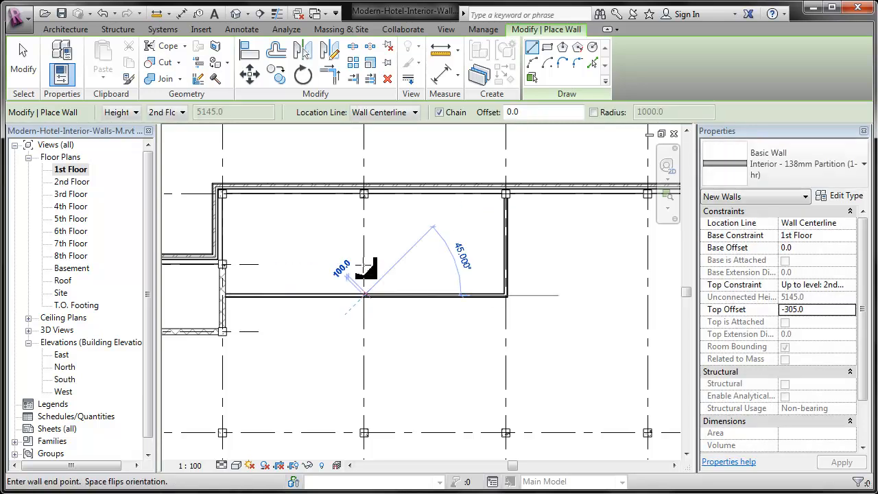
{"action": "left_click", "coordinate": [365, 190]}
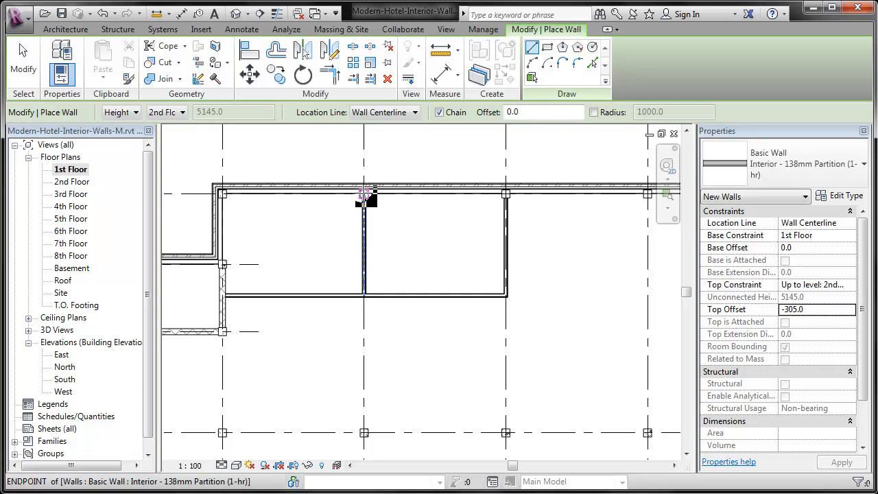
{"action": "scroll", "coordinate": [330, 203], "scroll_direction": "up", "scroll_amount": 2}
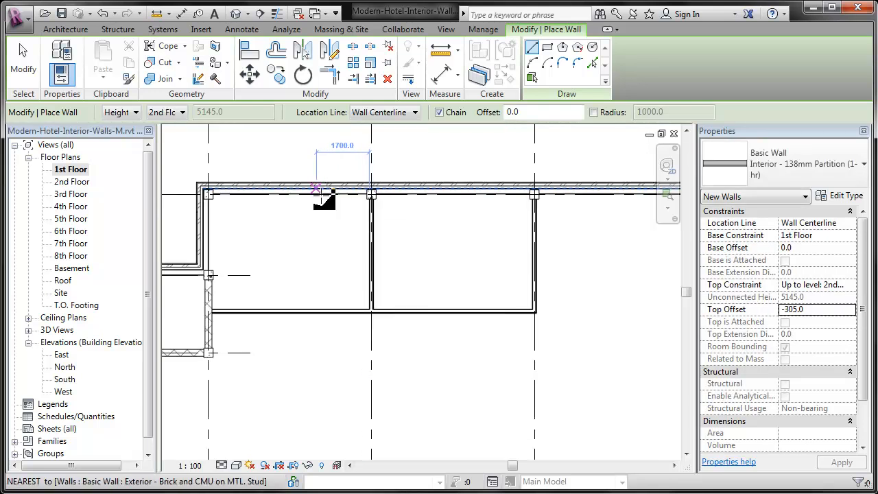
{"action": "scroll", "coordinate": [335, 205], "scroll_direction": "up", "scroll_amount": 1}
{"action": "key", "text": "Escape"}
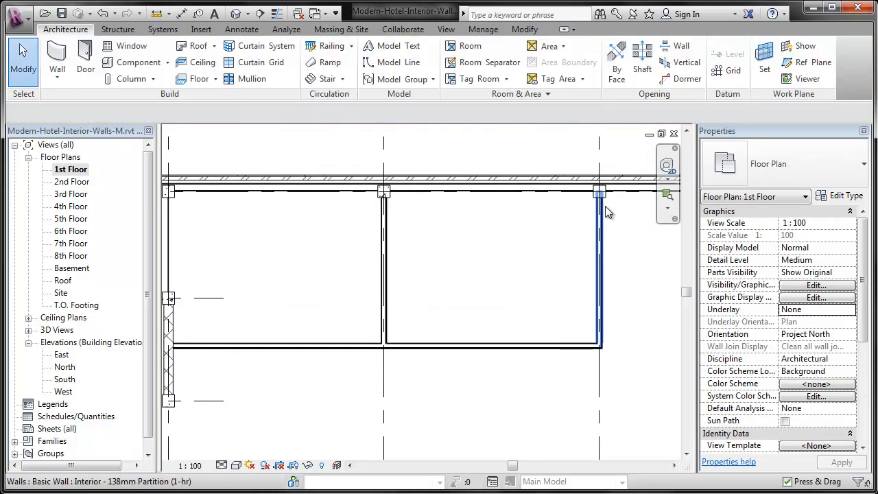
Stretch the north ends of the grid E and grid D partitions to the inner face of the exterior wall
{"action": "left_click", "coordinate": [605, 210]}
{"action": "mouse_move", "coordinate": [600, 196]}
{"action": "left_mouse_down"}
{"action": "mouse_move", "coordinate": [599, 180]}
{"action": "mouse_move", "coordinate": [608, 190]}
{"action": "mouse_move", "coordinate": [600, 183]}
{"action": "left_mouse_up"}
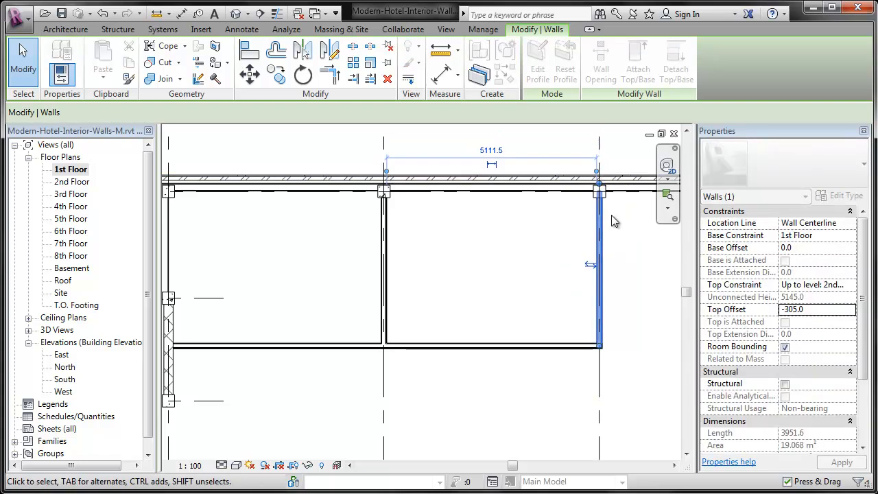
{"action": "left_click", "coordinate": [386, 220]}
{"action": "left_click_drag", "start_coordinate": [384, 192], "coordinate": [384, 187]}
{"action": "left_click", "coordinate": [467, 263]}
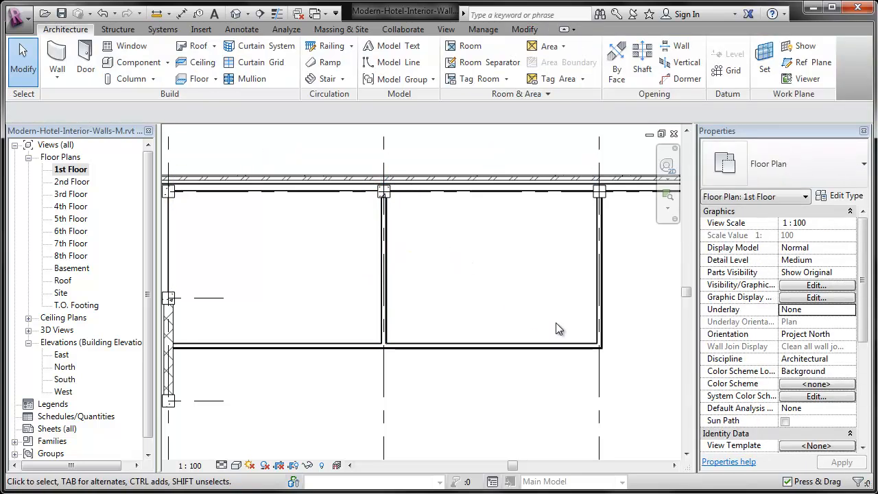
Set the horizontal partition's distance from the north exterior wall's inner face to 3692 mm
{"action": "left_click", "coordinate": [555, 347]}
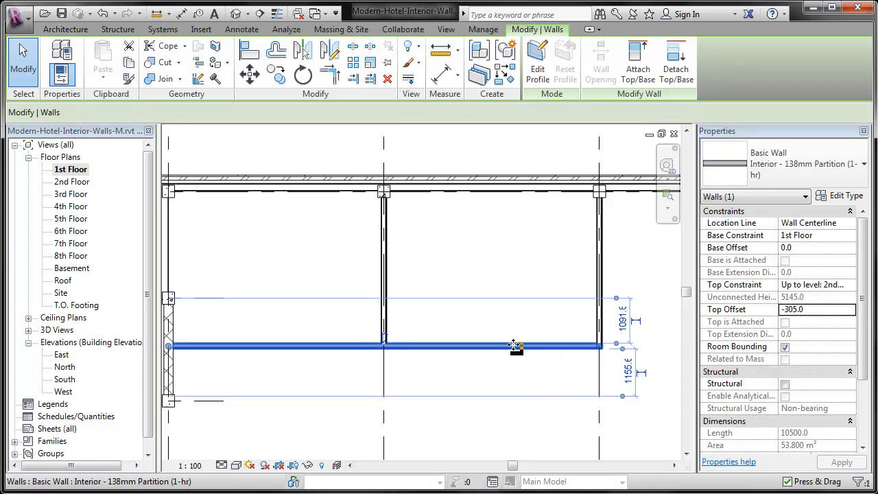
{"action": "left_click", "coordinate": [544, 370]}
{"action": "left_click", "coordinate": [535, 347]}
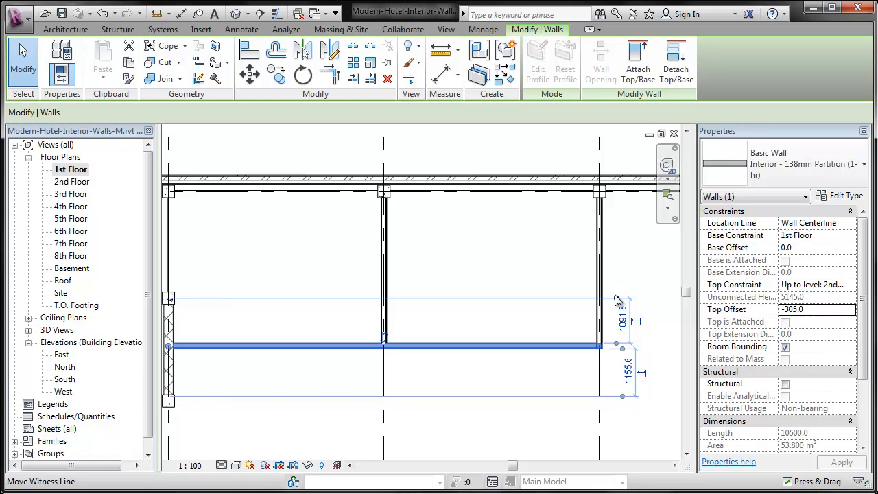
{"action": "left_click_drag", "start_coordinate": [635, 197], "coordinate": [636, 193]}
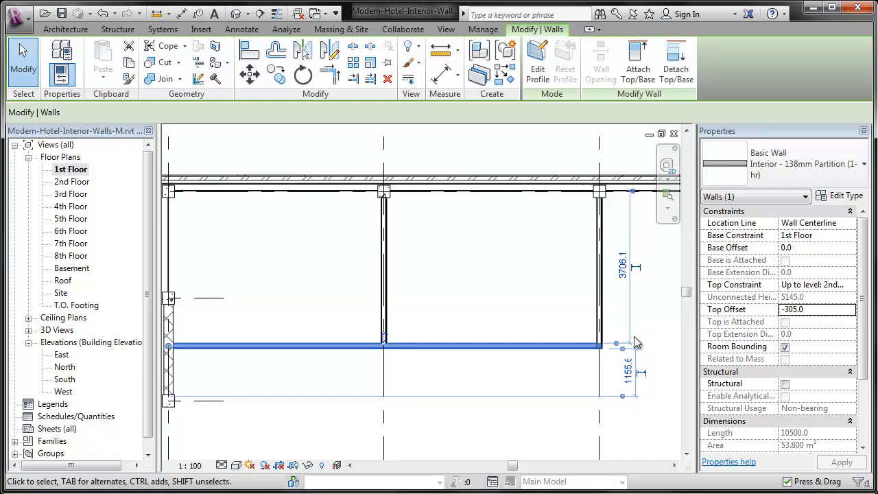
{"action": "left_click", "coordinate": [619, 284]}
{"action": "type", "text": "3692"}
{"action": "key", "text": "Return"}
{"action": "scroll", "coordinate": [470, 267], "scroll_direction": "up", "scroll_amount": 2}
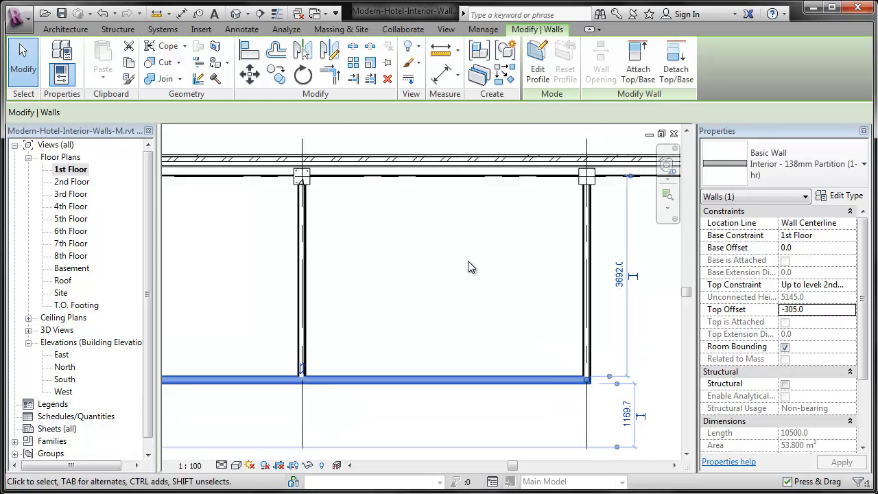
{"action": "left_click", "coordinate": [468, 263]}
{"action": "left_click", "coordinate": [569, 378]}
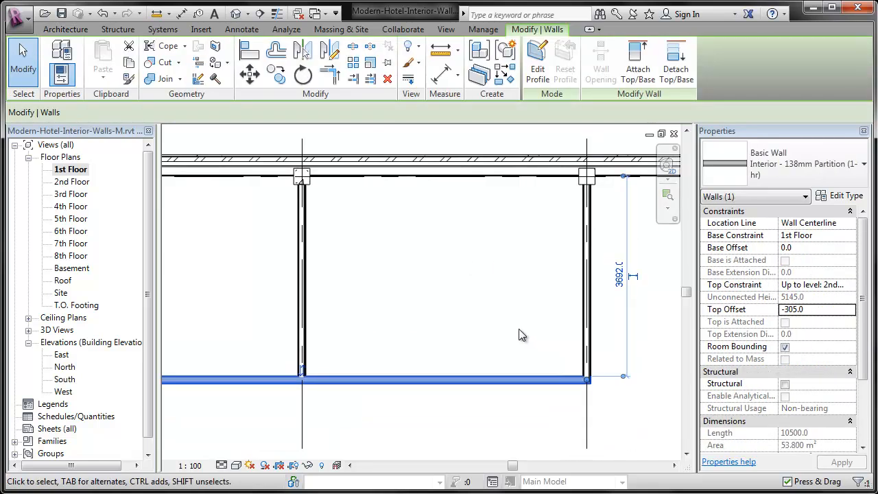
{"action": "left_click", "coordinate": [490, 334]}
{"action": "middle_click_drag", "start_coordinate": [490, 333], "coordinate": [553, 341]}
{"action": "scroll", "coordinate": [542, 334], "scroll_direction": "down", "scroll_amount": 1}
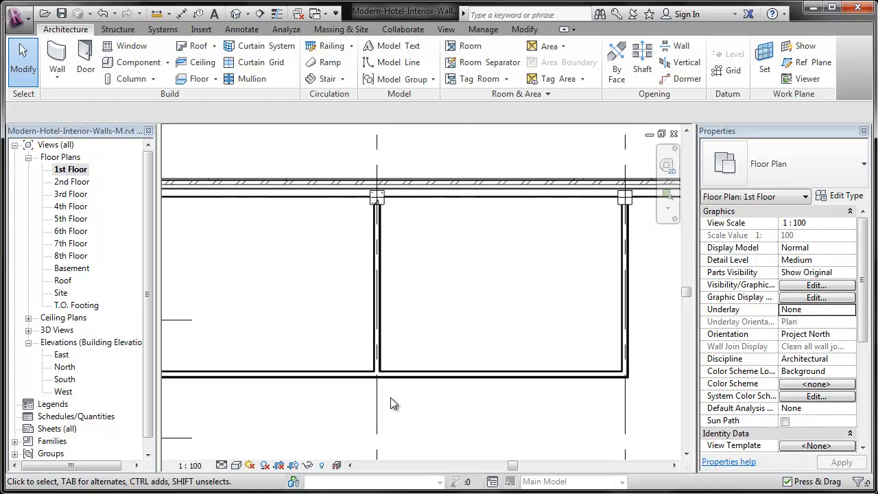
Split the horizontal partition where it meets the grid D partition, without deleting the inner segment
{"action": "left_click", "coordinate": [525, 30]}
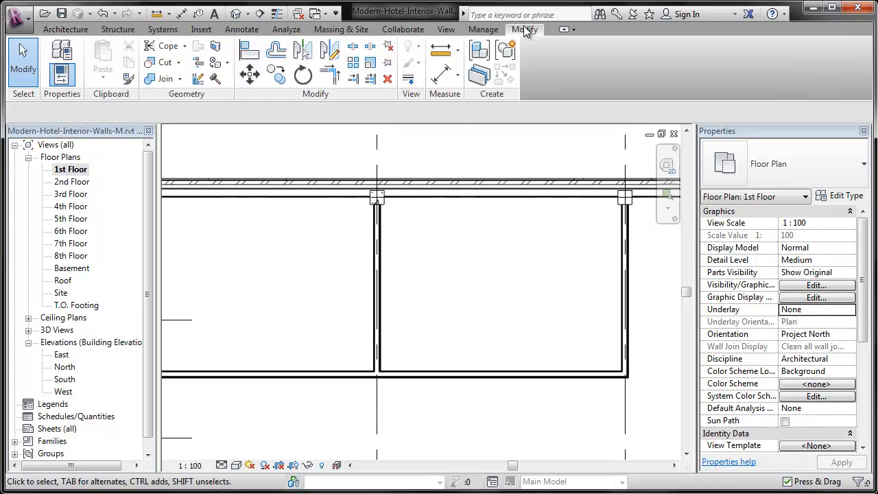
{"action": "left_click", "coordinate": [352, 46]}
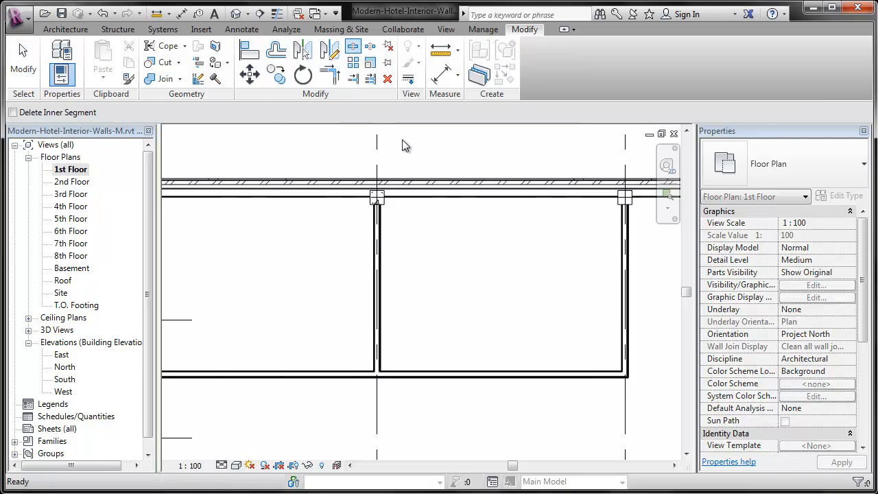
{"action": "left_click", "coordinate": [377, 373]}
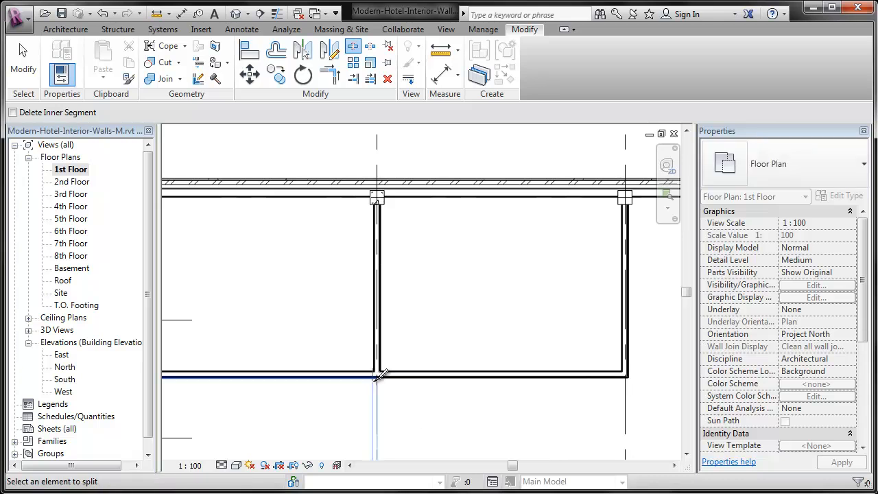
{"action": "key", "text": "Escape"}
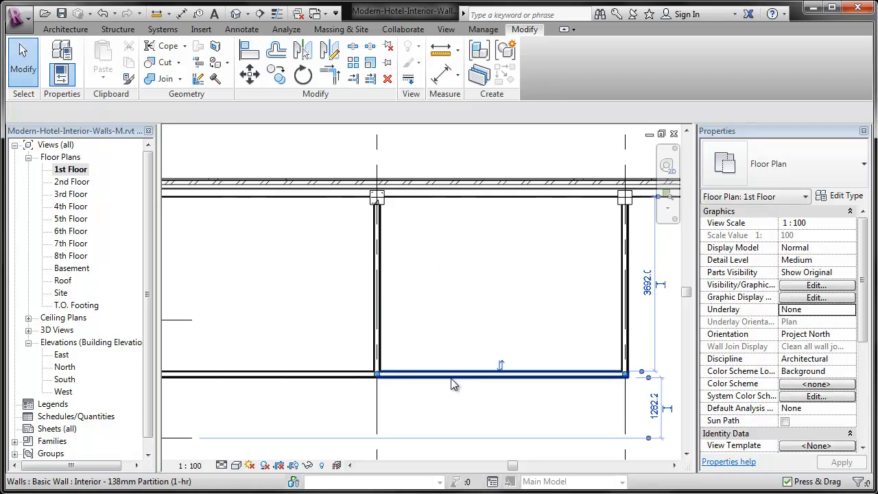
{"action": "left_click", "coordinate": [449, 375]}
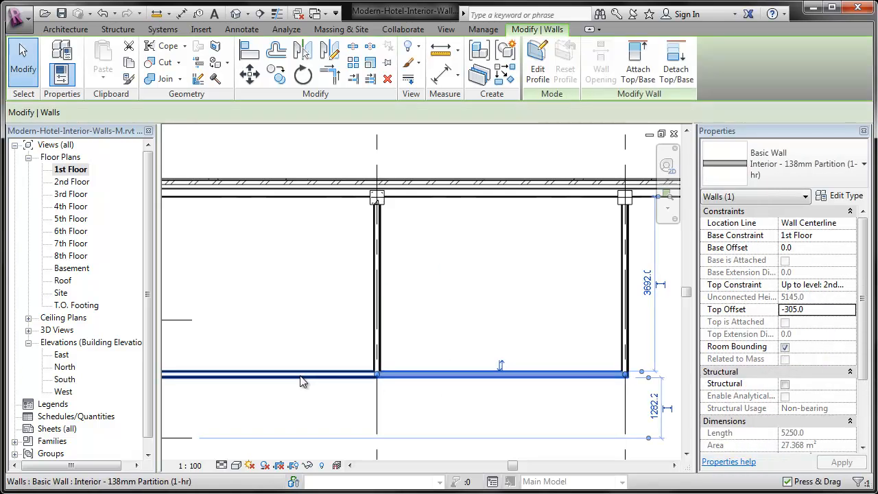
{"action": "left_click", "coordinate": [384, 407]}
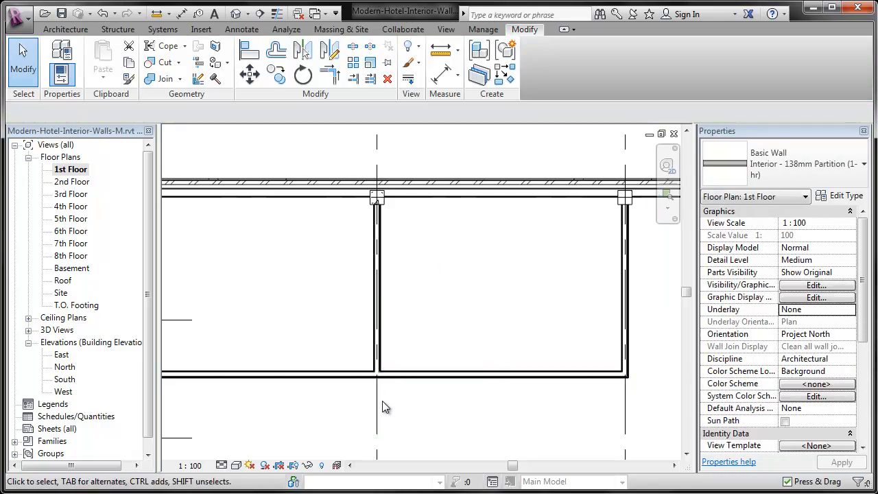
Make the horizontal partition segment between the elevator shaft and grid D unconnected at the top, with a height of 1219
{"action": "left_click", "coordinate": [289, 375]}
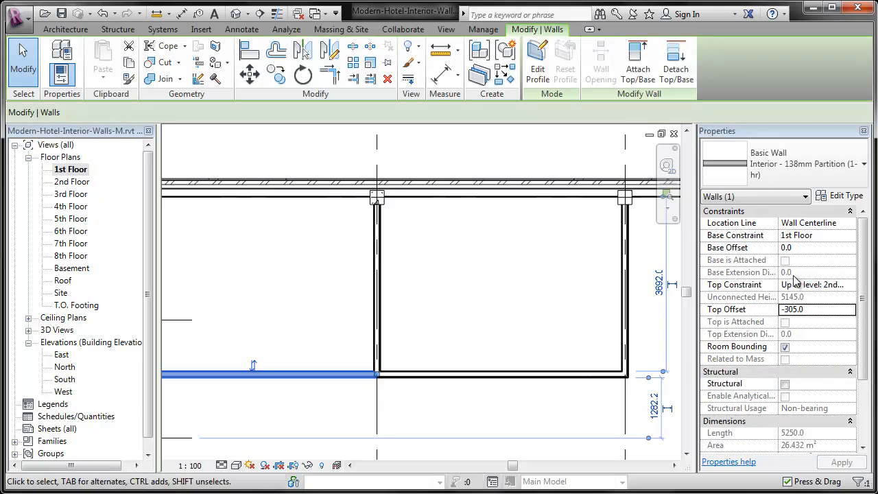
{"action": "left_click", "coordinate": [851, 287]}
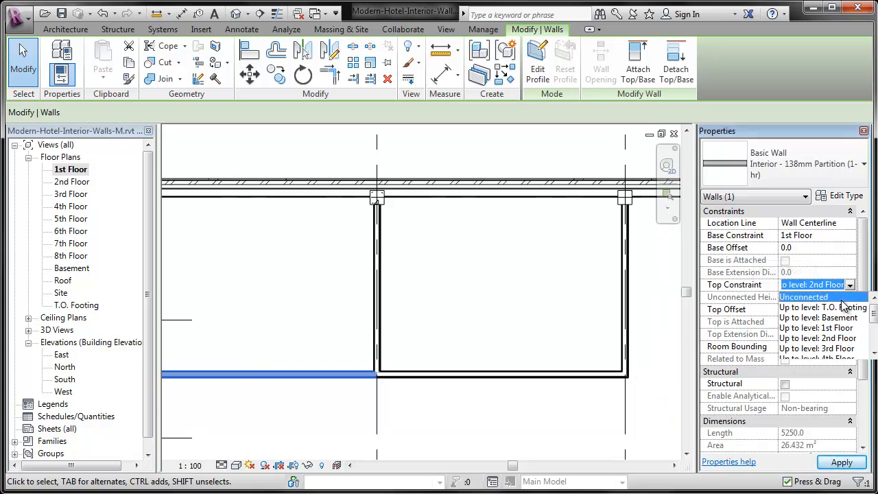
{"action": "left_click", "coordinate": [843, 297]}
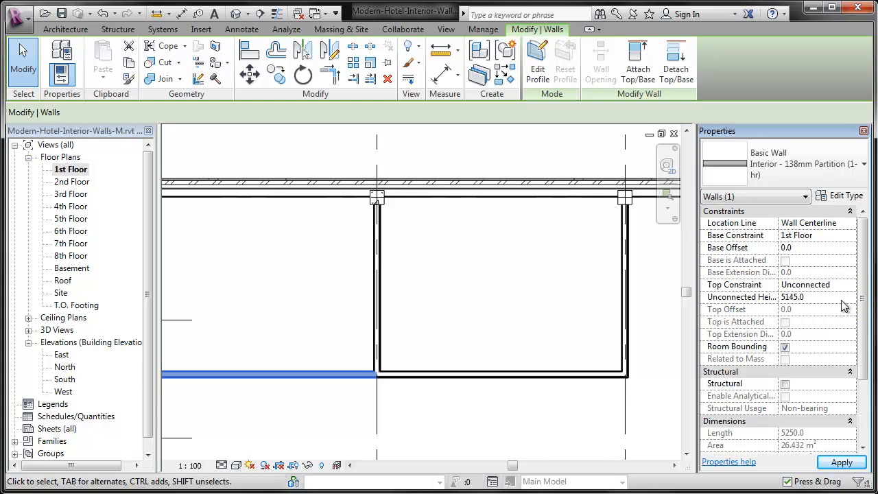
{"action": "left_click", "coordinate": [843, 298]}
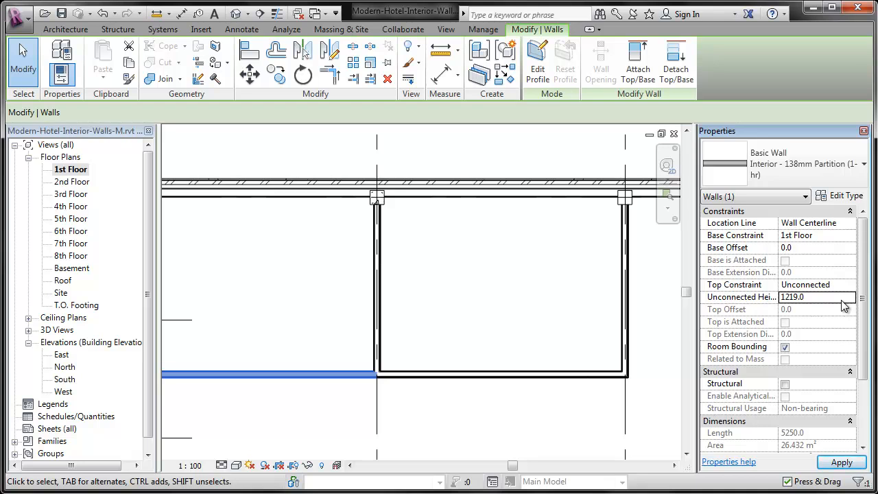
{"action": "left_click", "coordinate": [506, 308]}
Pull the east end of the low partition back to the west face of the grid D partition
{"action": "scroll", "coordinate": [336, 361], "scroll_direction": "up", "scroll_amount": 3}
{"action": "scroll", "coordinate": [497, 449], "scroll_direction": "up", "scroll_amount": 1}
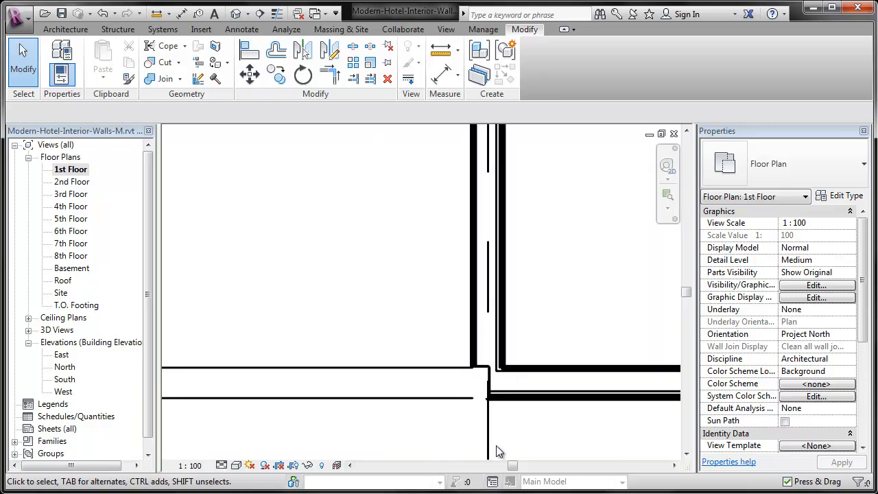
{"action": "left_click", "coordinate": [461, 405]}
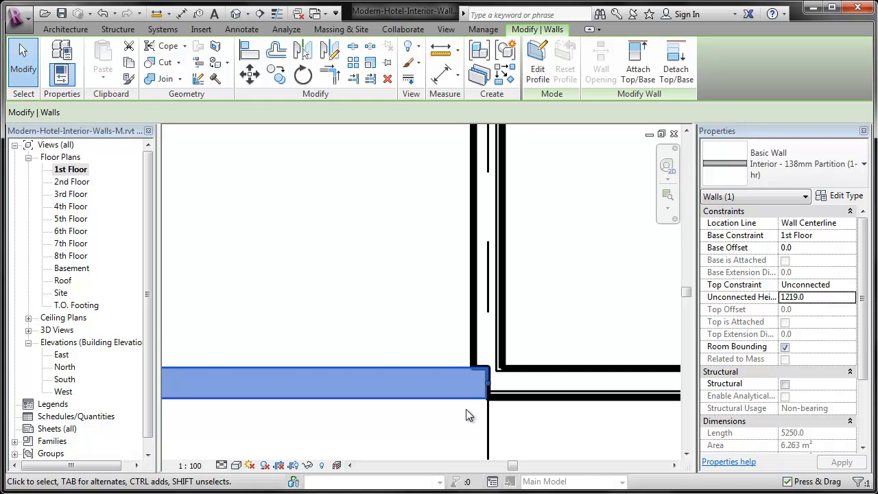
{"action": "mouse_move", "coordinate": [488, 384]}
{"action": "left_mouse_down"}
{"action": "mouse_move", "coordinate": [432, 382]}
{"action": "mouse_move", "coordinate": [475, 382]}
{"action": "left_mouse_up"}
{"action": "left_click", "coordinate": [416, 327]}
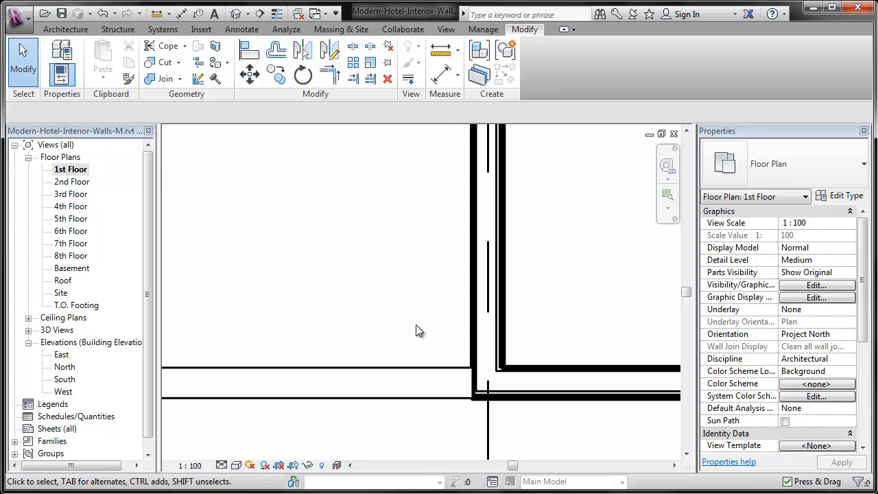
{"action": "scroll", "coordinate": [309, 303], "scroll_direction": "down", "scroll_amount": 5}
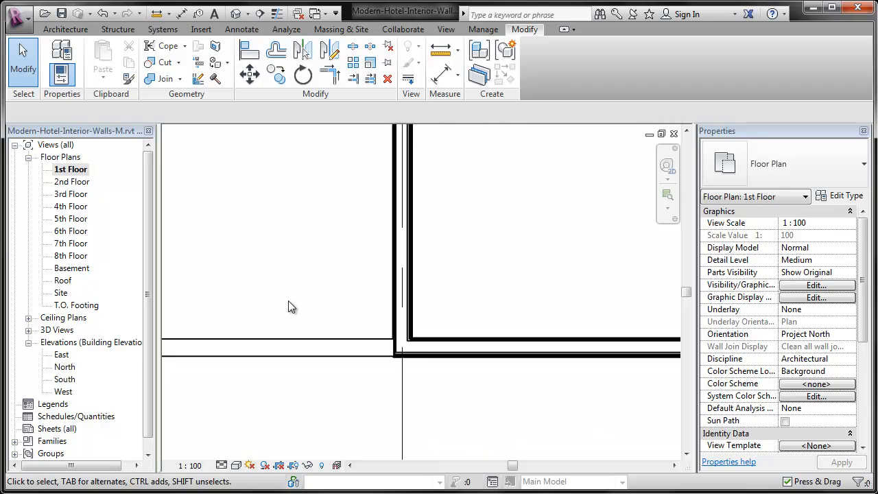
Draw chained 138mm partitions from the grid H column 6600 mm south, 5250 mm west to grid G, and north to the column on grid 1
{"action": "middle_click_drag", "start_coordinate": [634, 304], "coordinate": [417, 300]}
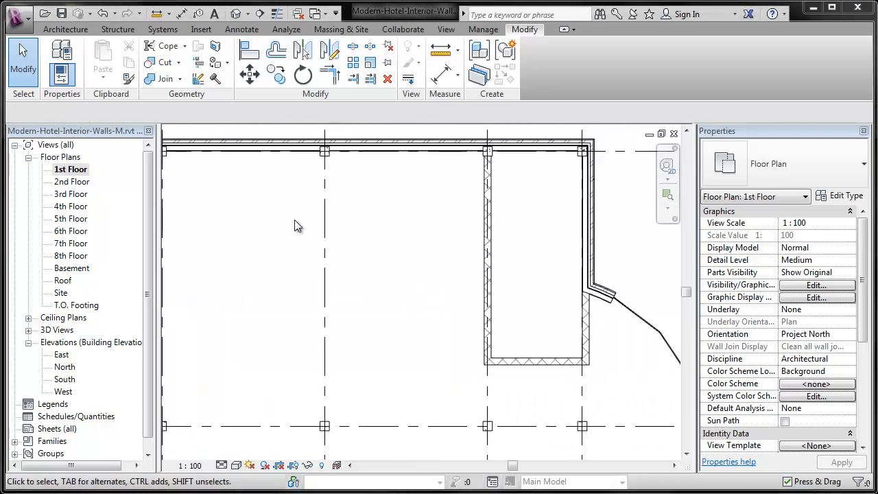
{"action": "middle_click_drag", "start_coordinate": [388, 246], "coordinate": [475, 241]}
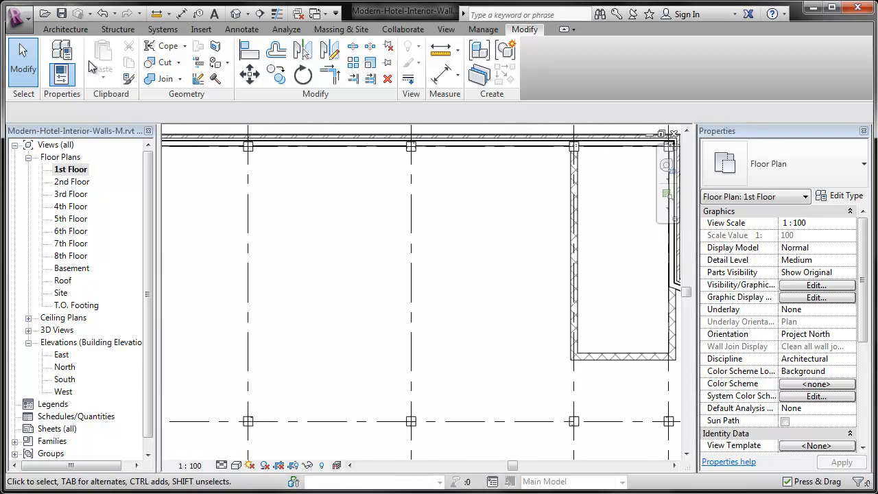
{"action": "left_click", "coordinate": [66, 28]}
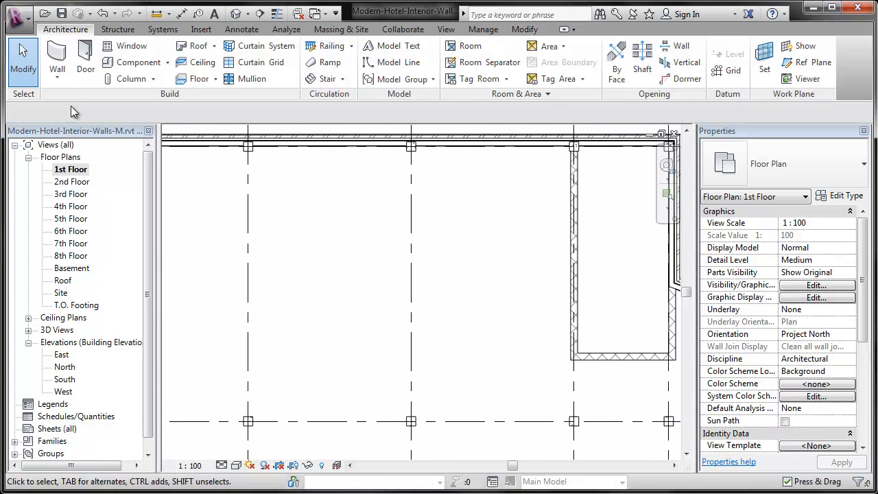
{"action": "left_click", "coordinate": [53, 54]}
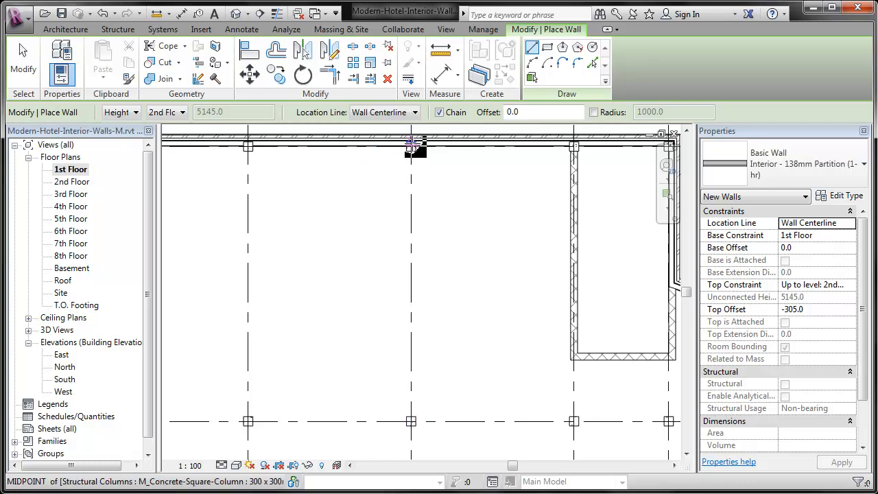
{"action": "left_click", "coordinate": [412, 145]}
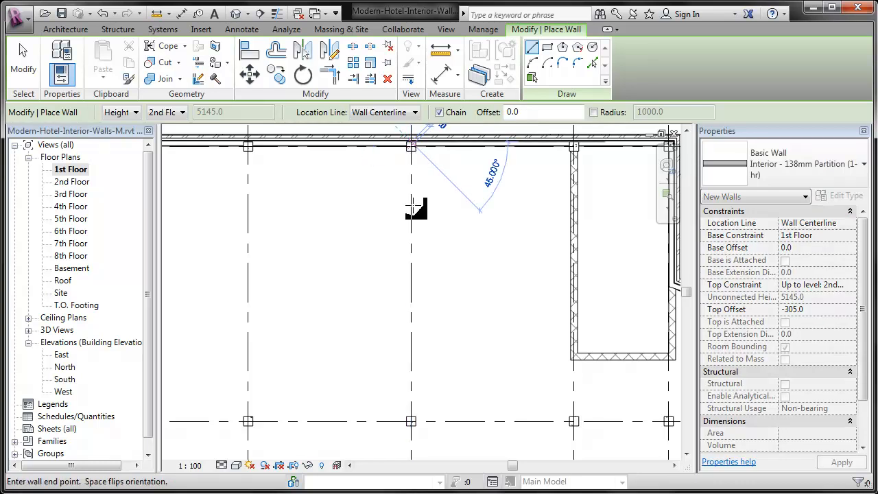
{"action": "left_click", "coordinate": [411, 347]}
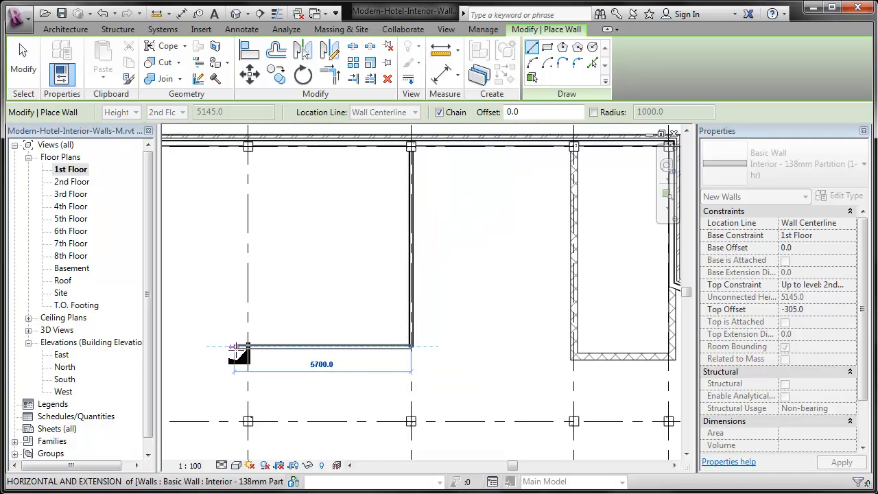
{"action": "left_click", "coordinate": [248, 346]}
{"action": "left_click", "coordinate": [248, 145]}
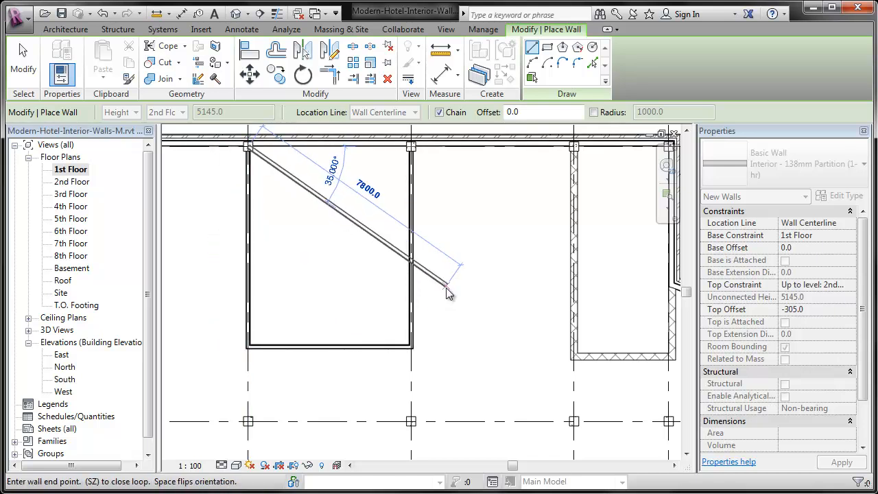
{"action": "key", "text": "Escape"}
Draw a vertical partition from the north exterior wall between grid H and the masonry stair, ending level with the grid H partition
{"action": "left_click", "coordinate": [493, 142]}
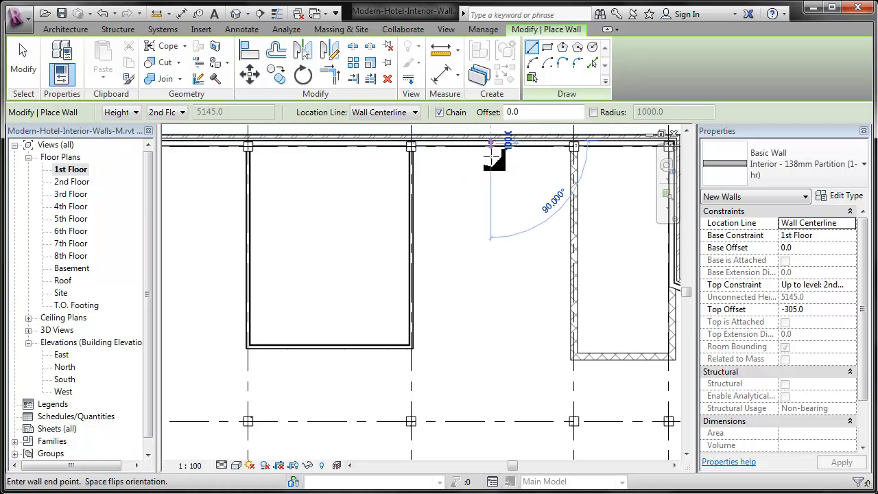
{"action": "left_click", "coordinate": [490, 347]}
{"action": "key", "text": "Escape"}
{"action": "key", "text": "Escape"}
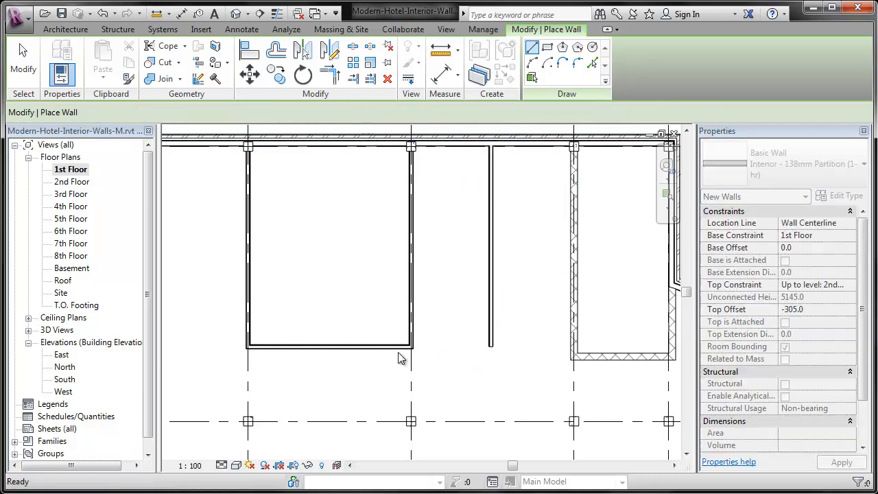
Stretch the horizontal partition's east end from grid H to the south end of the new vertical partition
{"action": "left_click", "coordinate": [410, 348]}
{"action": "left_click", "coordinate": [490, 343]}
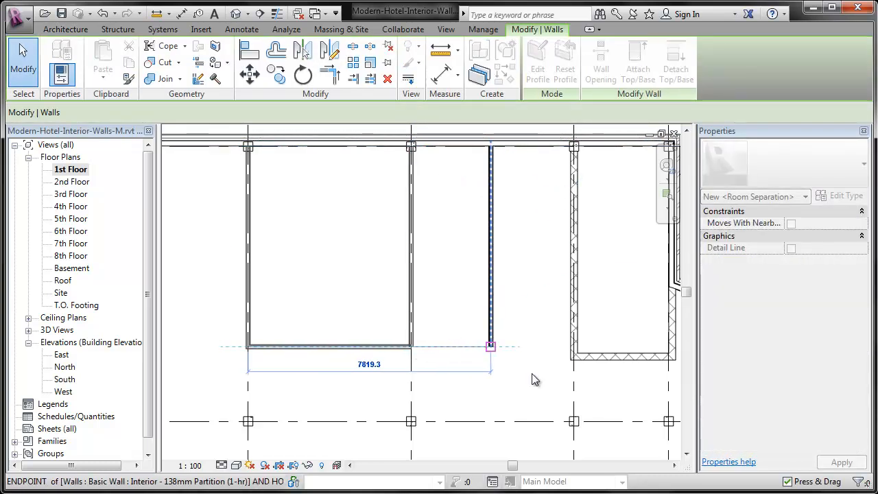
{"action": "left_click", "coordinate": [533, 381]}
{"action": "scroll", "coordinate": [306, 140], "scroll_direction": "up", "scroll_amount": 1}
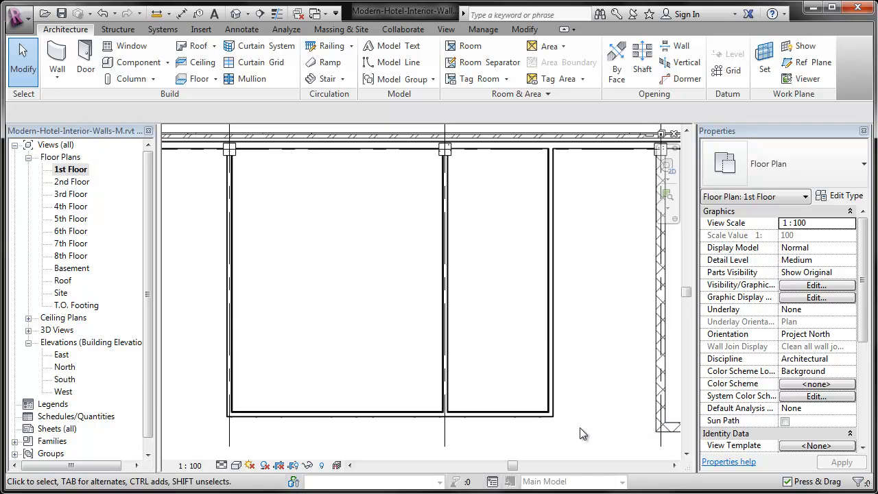
Draw a horizontal 138mm partition from the vertical partition west to grid H, offset 2500 mm south of grid 1
{"action": "middle_click_drag", "start_coordinate": [581, 427], "coordinate": [482, 393]}
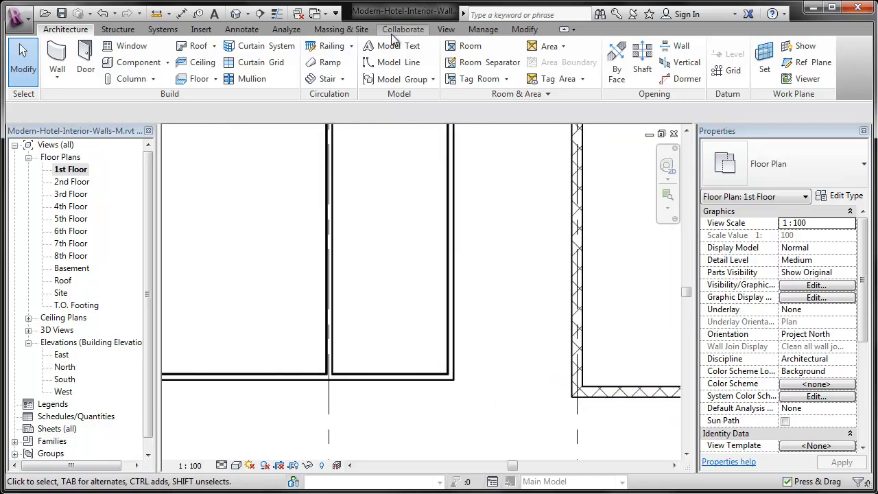
{"action": "left_click", "coordinate": [57, 58]}
{"action": "left_click", "coordinate": [592, 63]}
{"action": "left_click", "coordinate": [501, 111]}
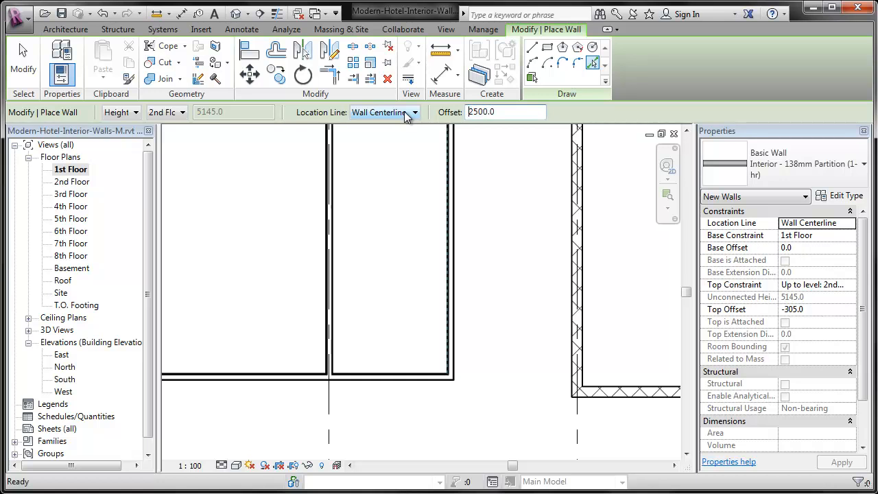
{"action": "middle_click_drag", "start_coordinate": [449, 245], "coordinate": [457, 318]}
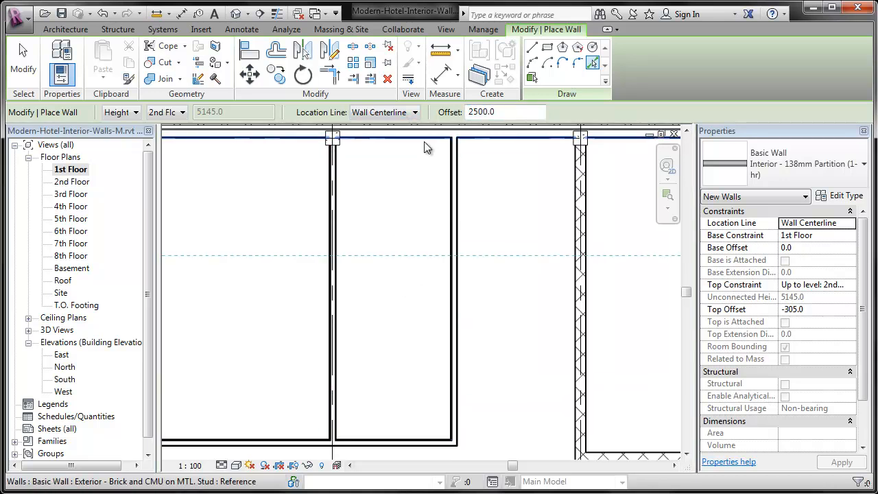
{"action": "left_click", "coordinate": [533, 47]}
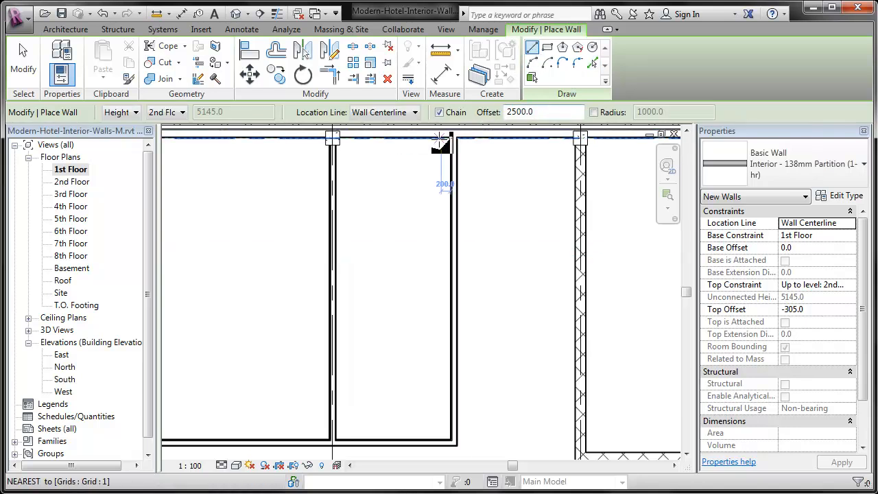
{"action": "left_click", "coordinate": [452, 141]}
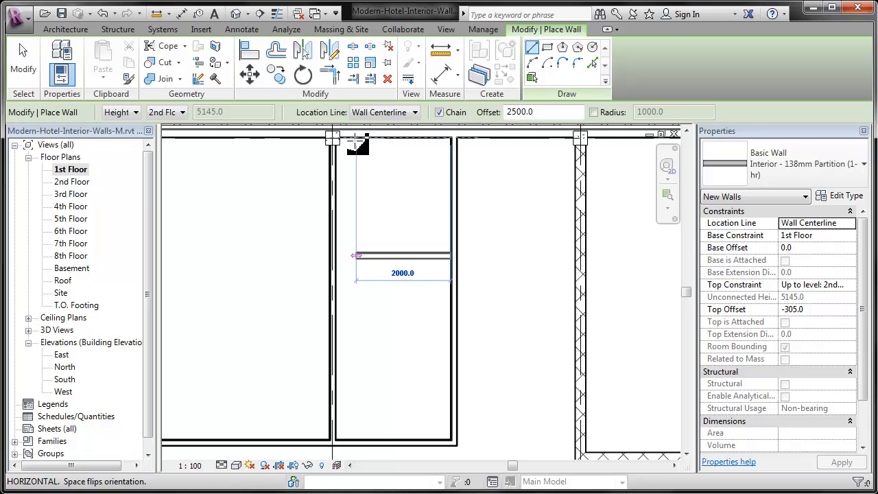
{"action": "left_click", "coordinate": [333, 141]}
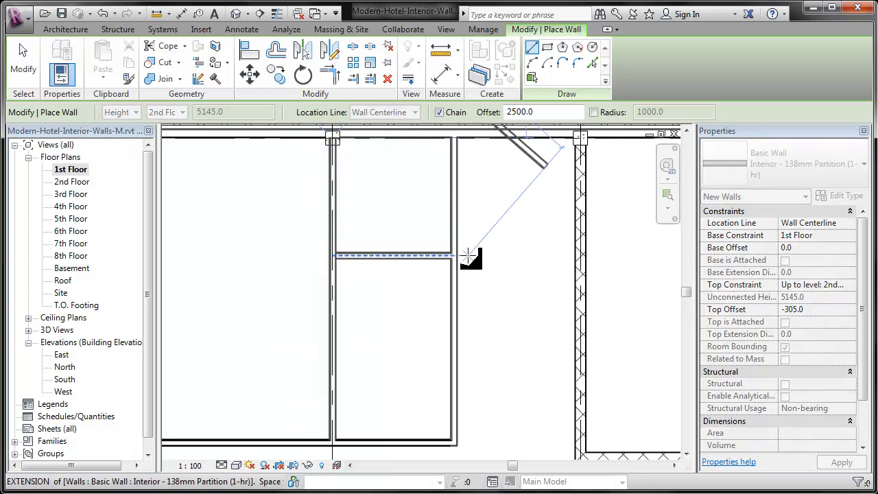
{"action": "key", "text": "Escape"}
{"action": "key", "text": "Escape"}
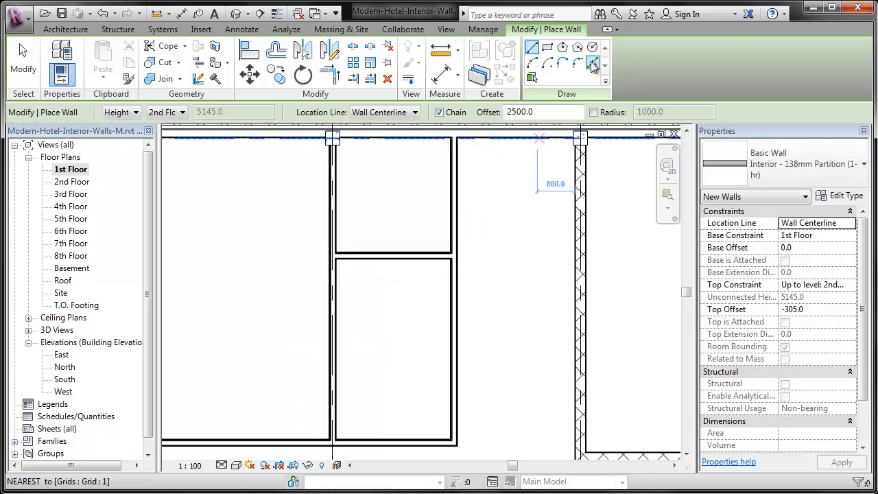
Add a second horizontal partition 2500 mm south of the first one using Pick Lines
{"action": "left_click", "coordinate": [593, 62]}
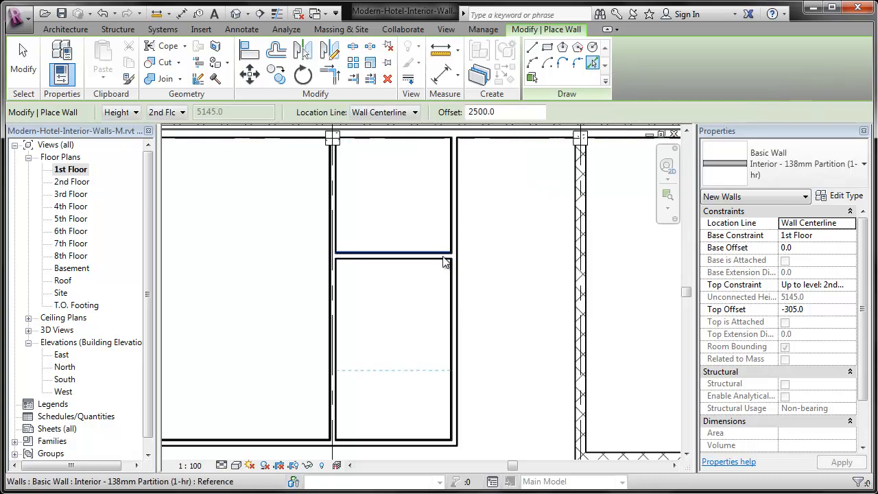
{"action": "left_click", "coordinate": [444, 266]}
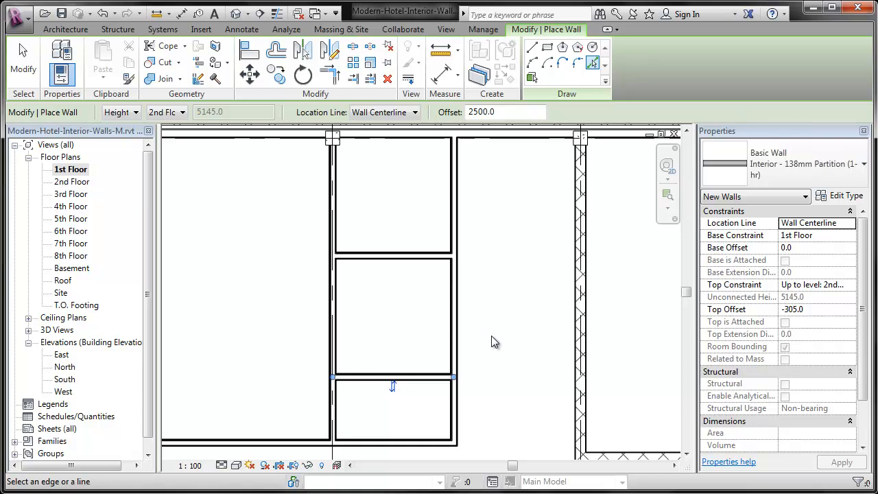
{"action": "middle_click_drag", "start_coordinate": [498, 345], "coordinate": [429, 320]}
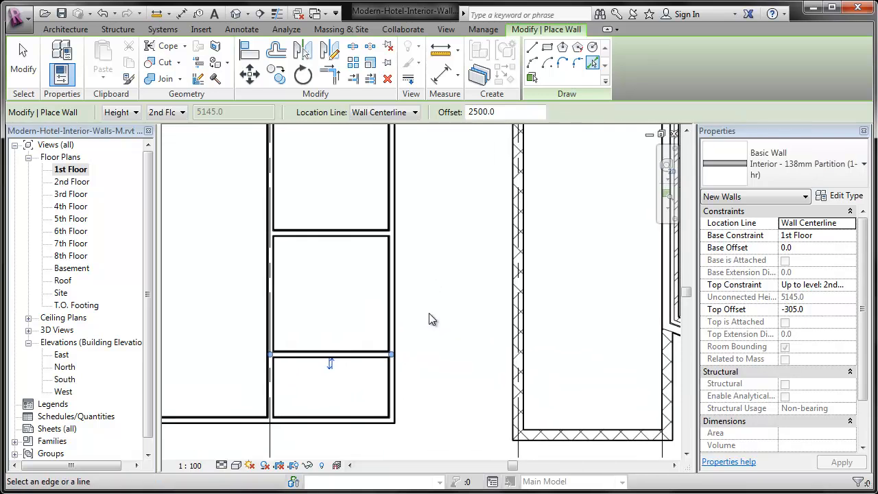
{"action": "key", "text": "Escape"}
{"action": "key", "text": "Escape"}
Set the clear distance between the grid H partition and the vertical partition east of it to 2500 mm
{"action": "left_click", "coordinate": [392, 394]}
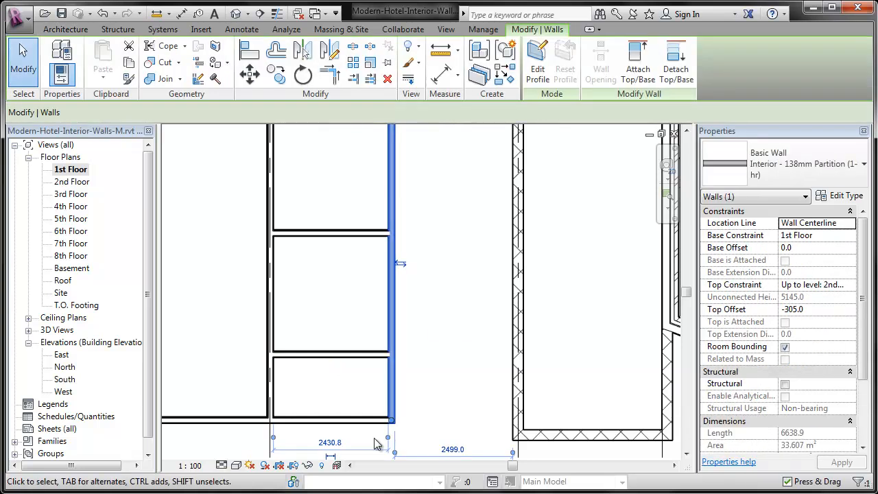
{"action": "left_click", "coordinate": [330, 443]}
{"action": "type", "text": "2500"}
{"action": "key", "text": "Return"}
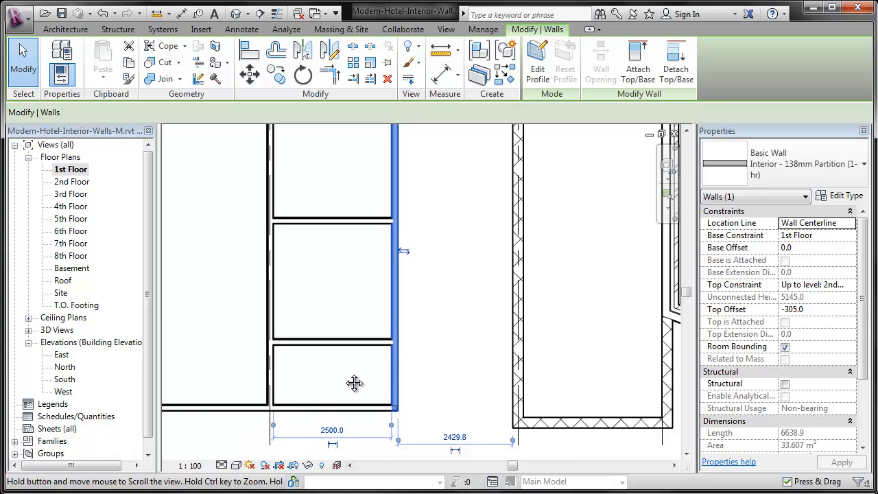
{"action": "middle_click_drag", "start_coordinate": [351, 400], "coordinate": [369, 339]}
{"action": "middle_click_drag", "start_coordinate": [464, 335], "coordinate": [408, 382]}
{"action": "left_click", "coordinate": [411, 386]}
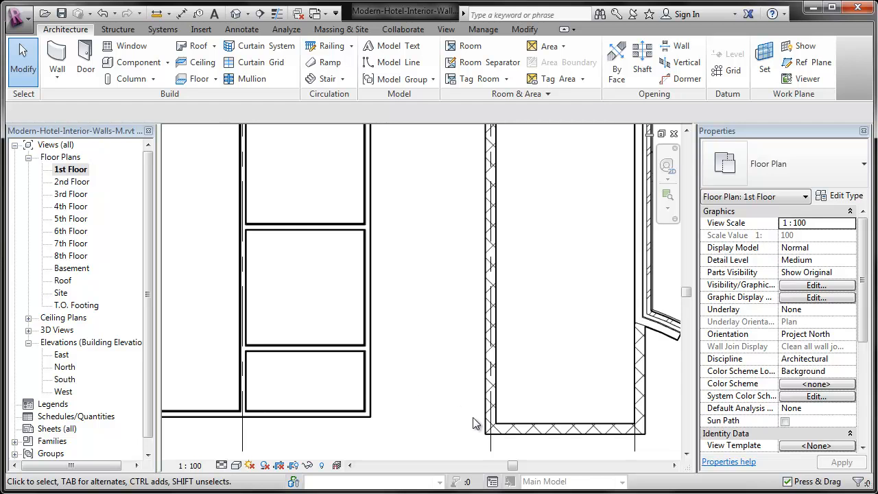
Align the south face of the long horizontal partition with the south face of the masonry stair wall
{"action": "left_click", "coordinate": [527, 30]}
{"action": "left_click", "coordinate": [249, 50]}
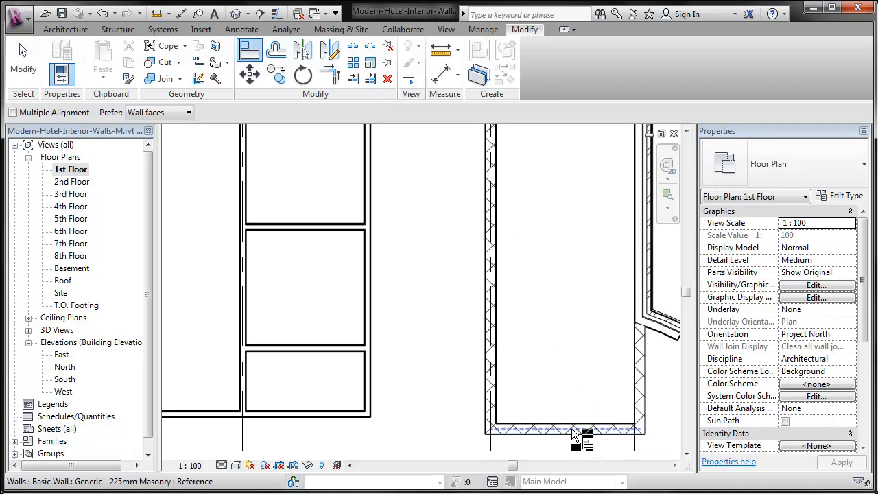
{"action": "left_click", "coordinate": [574, 434]}
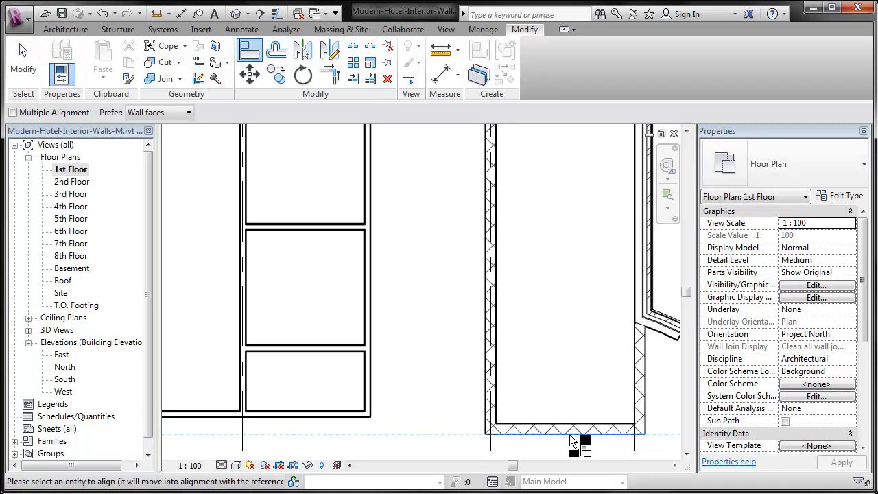
{"action": "left_click", "coordinate": [360, 415]}
{"action": "middle_click_drag", "start_coordinate": [389, 452], "coordinate": [454, 393]}
{"action": "left_click", "coordinate": [452, 395]}
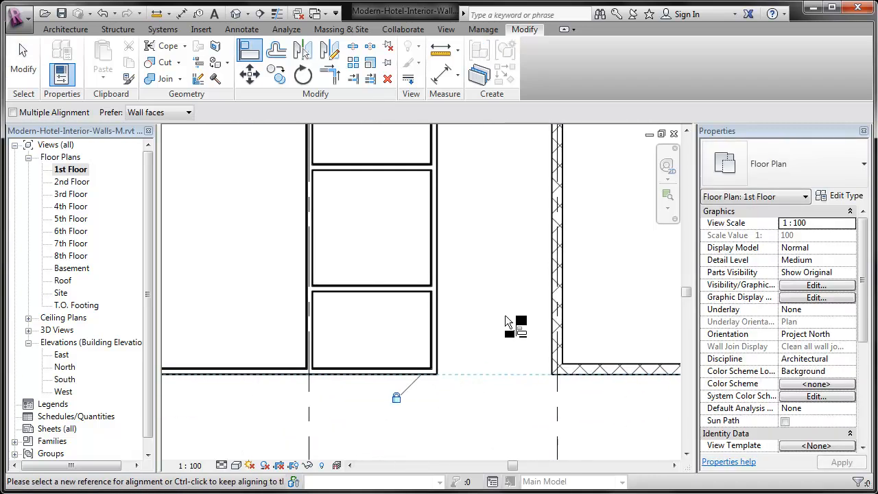
{"action": "middle_click_drag", "start_coordinate": [413, 309], "coordinate": [583, 403]}
{"action": "scroll", "coordinate": [495, 351], "scroll_direction": "down", "scroll_amount": 2}
{"action": "key", "text": "Escape"}
{"action": "key", "text": "Escape"}
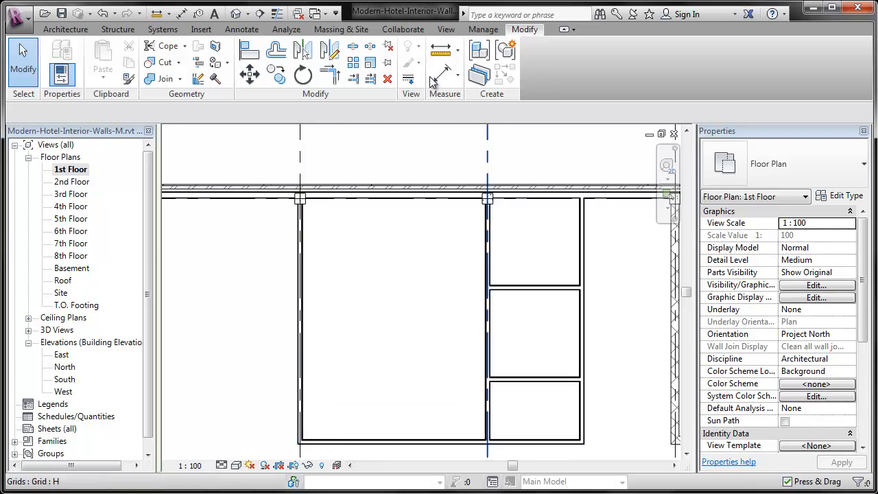
Round the corner between the south partition and the grid G partition with a 1000 mm radius Fillet Arc wall
{"action": "left_click", "coordinate": [61, 29]}
{"action": "left_click", "coordinate": [59, 55]}
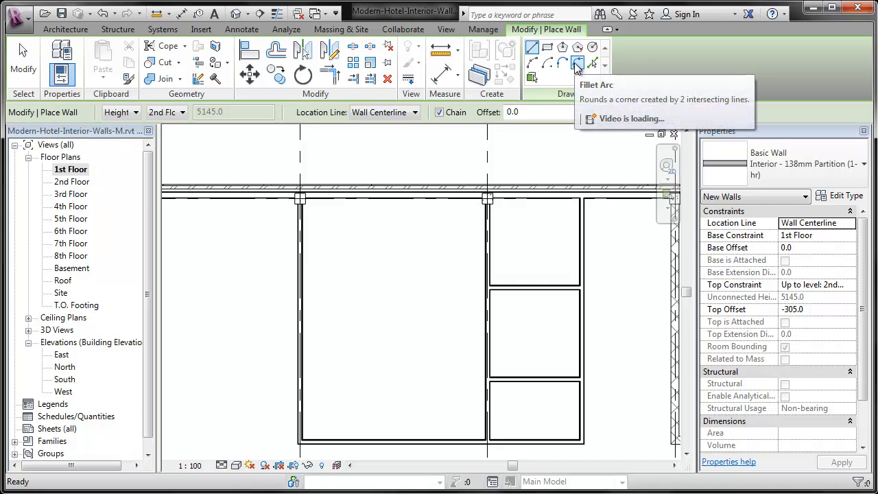
{"action": "left_click", "coordinate": [577, 65]}
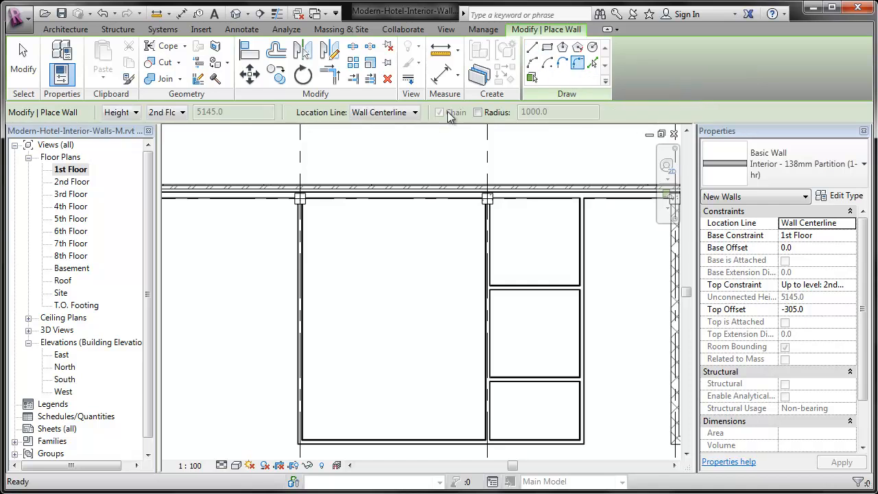
{"action": "left_click", "coordinate": [494, 114]}
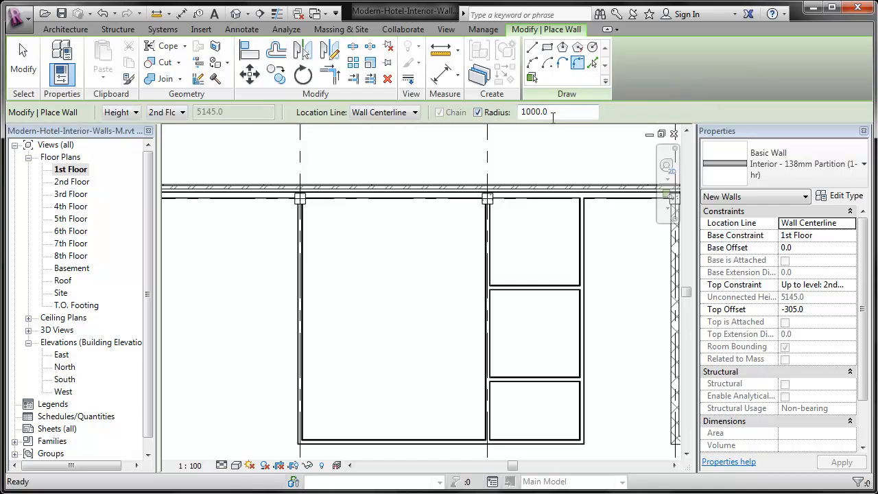
{"action": "left_click", "coordinate": [380, 441]}
{"action": "left_click", "coordinate": [302, 374]}
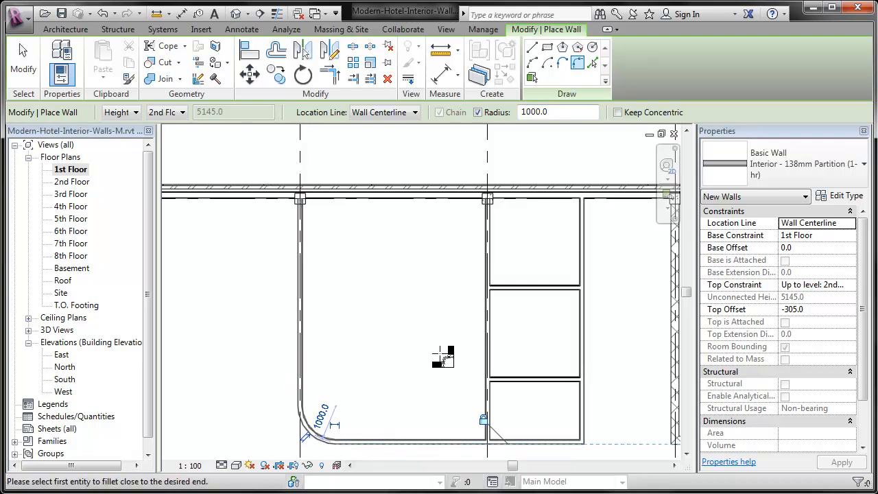
Set the radius of the curved corner partition to 3050 mm
{"action": "left_click", "coordinate": [320, 415]}
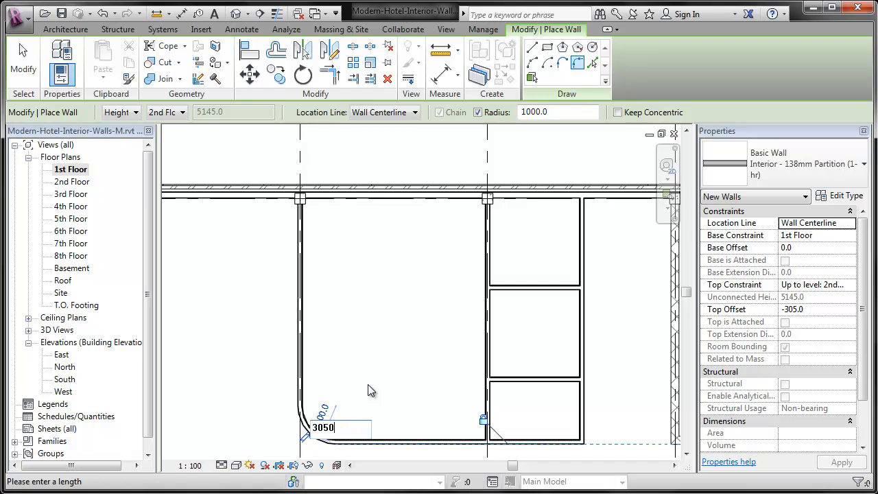
{"action": "key", "text": "Return"}
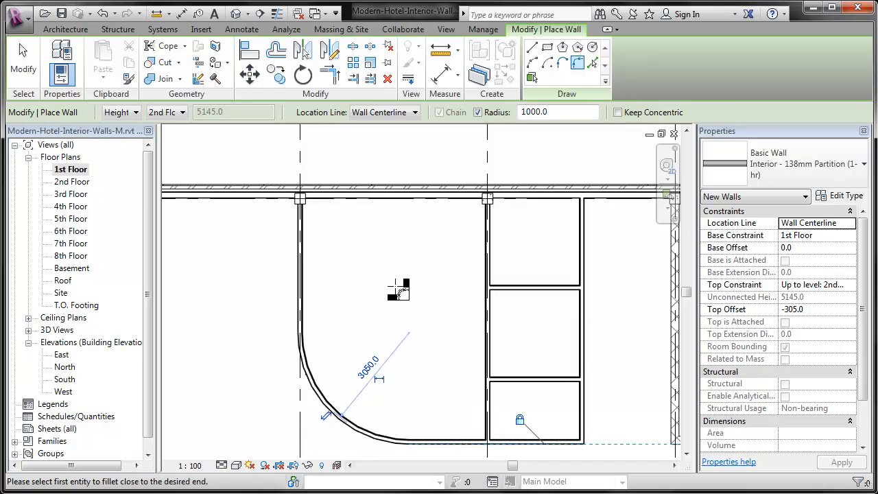
{"action": "middle_click_drag", "start_coordinate": [395, 288], "coordinate": [340, 258]}
{"action": "key", "text": "Escape"}
{"action": "key", "text": "Escape"}
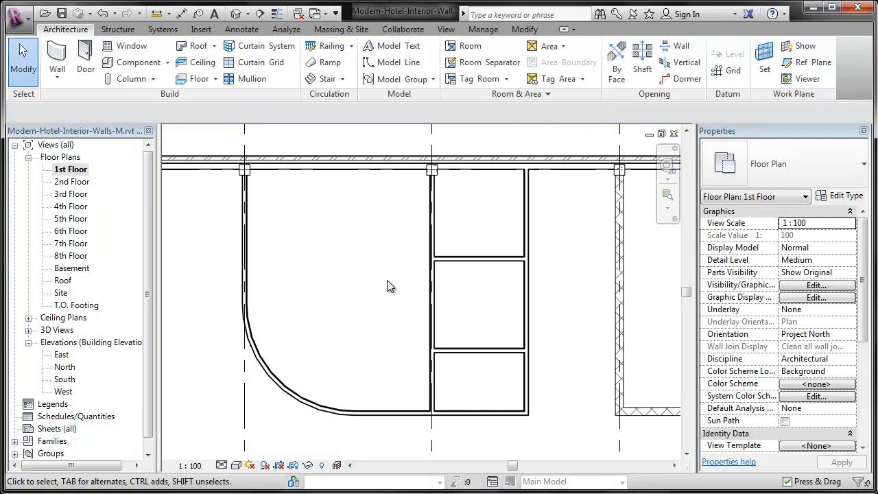
Pull the south end of the easternmost vertical partition north, shortening it to 6500 mm
{"action": "left_click", "coordinate": [523, 351]}
{"action": "mouse_move", "coordinate": [525, 364]}
{"action": "left_mouse_down"}
{"action": "mouse_move", "coordinate": [508, 355]}
{"action": "mouse_move", "coordinate": [526, 351]}
{"action": "left_mouse_up"}
{"action": "left_click", "coordinate": [556, 375]}
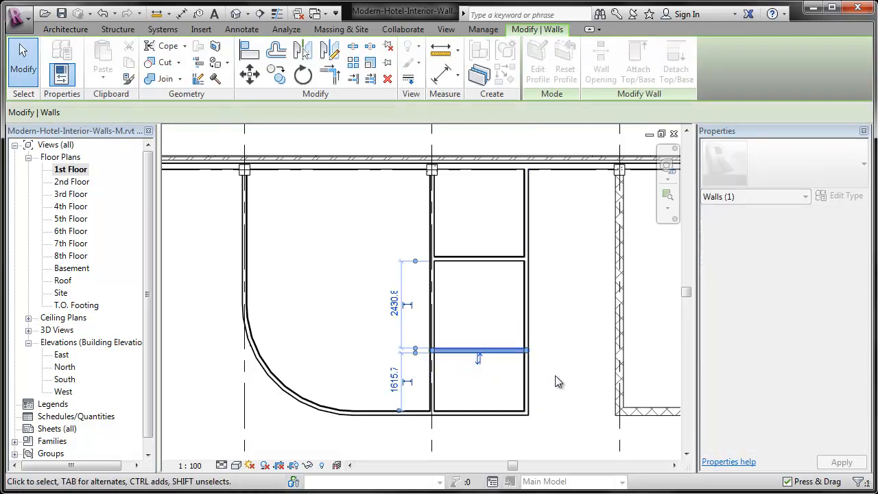
{"action": "left_click", "coordinate": [527, 393]}
{"action": "left_click_drag", "start_coordinate": [532, 420], "coordinate": [526, 396]}
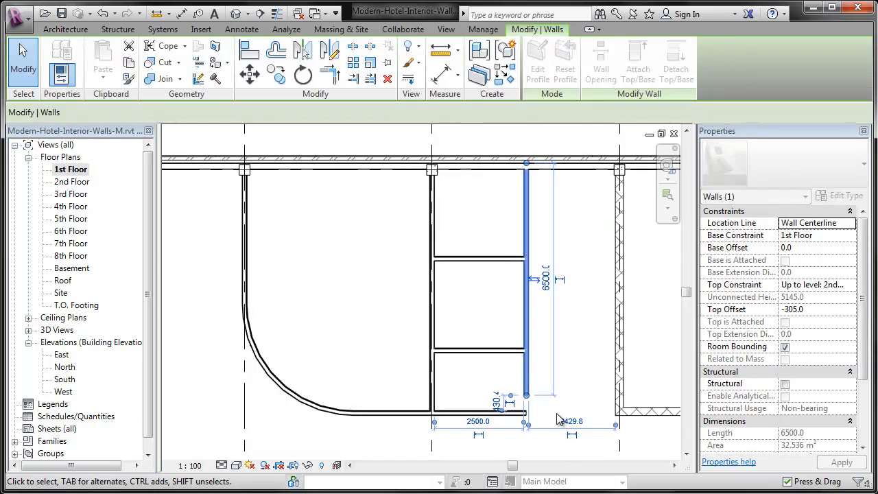
{"action": "key", "text": "Escape"}
Trim/extend the easternmost vertical partition and the south horizontal partition to meet at a corner
{"action": "left_click", "coordinate": [524, 31]}
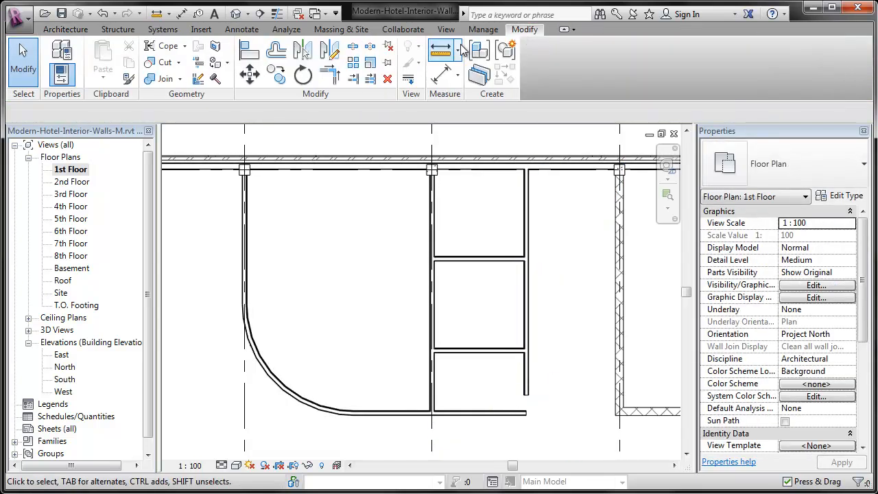
{"action": "left_click", "coordinate": [332, 76]}
{"action": "left_click", "coordinate": [524, 372]}
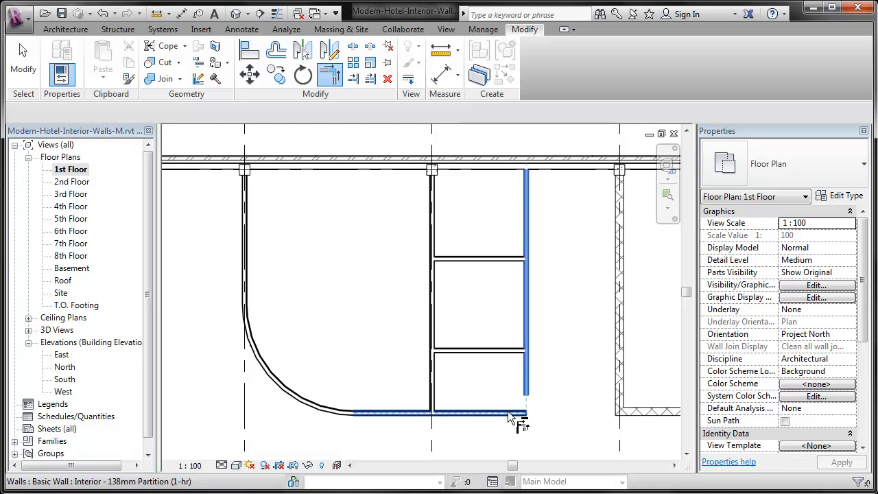
{"action": "left_click", "coordinate": [508, 410]}
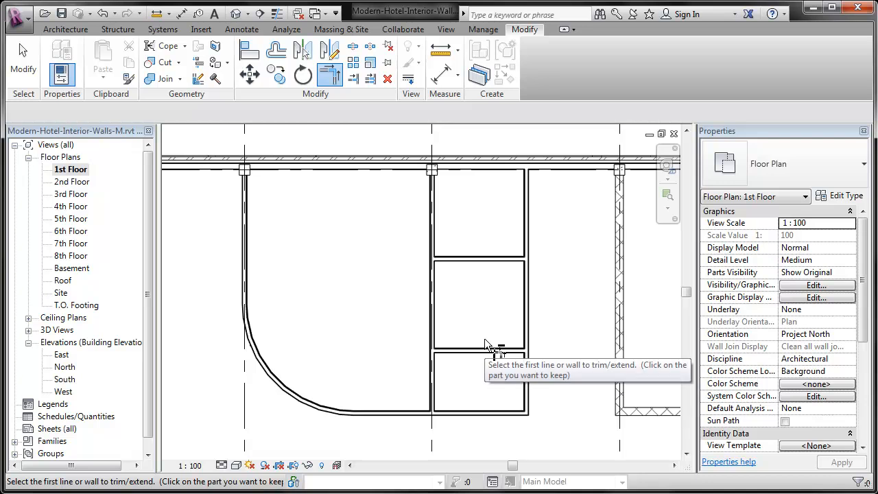
Start a new Interior - 138mm Partition wall with its top constraint Unconnected and an unconnected height of 2480 mm
{"action": "scroll", "coordinate": [474, 371], "scroll_direction": "down", "scroll_amount": 5}
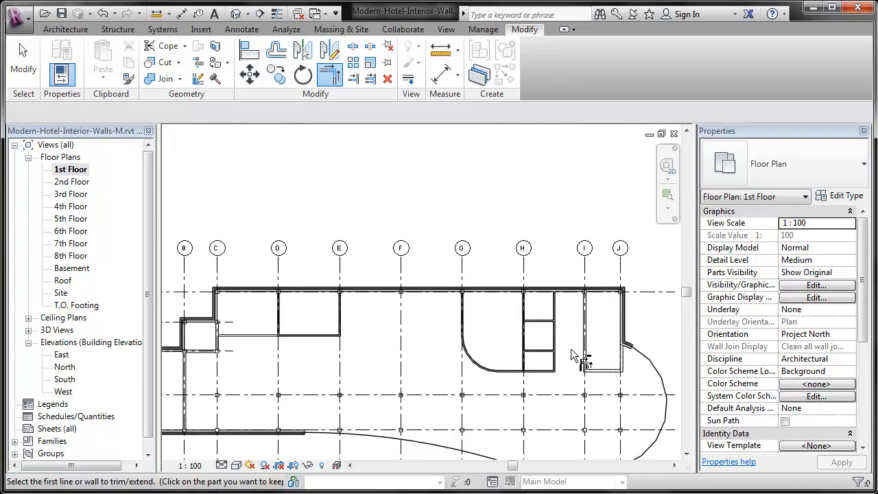
{"action": "middle_click_drag", "start_coordinate": [466, 401], "coordinate": [502, 363]}
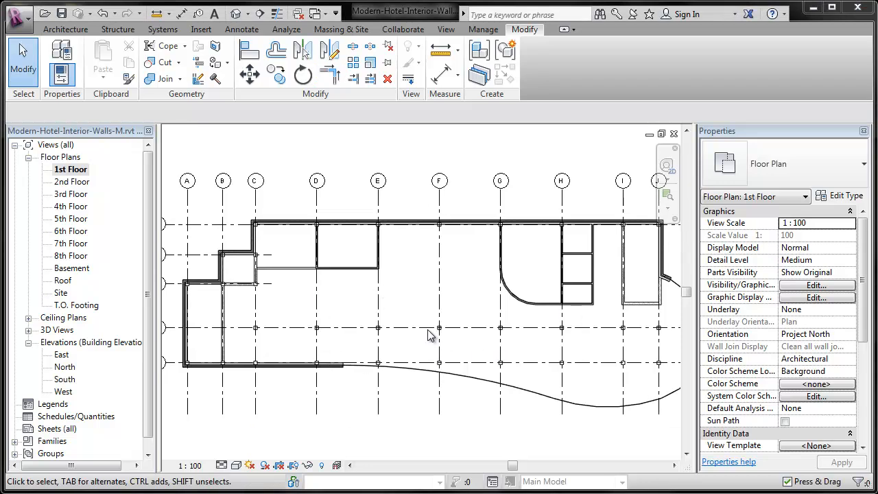
{"action": "scroll", "coordinate": [404, 301], "scroll_direction": "up", "scroll_amount": 3}
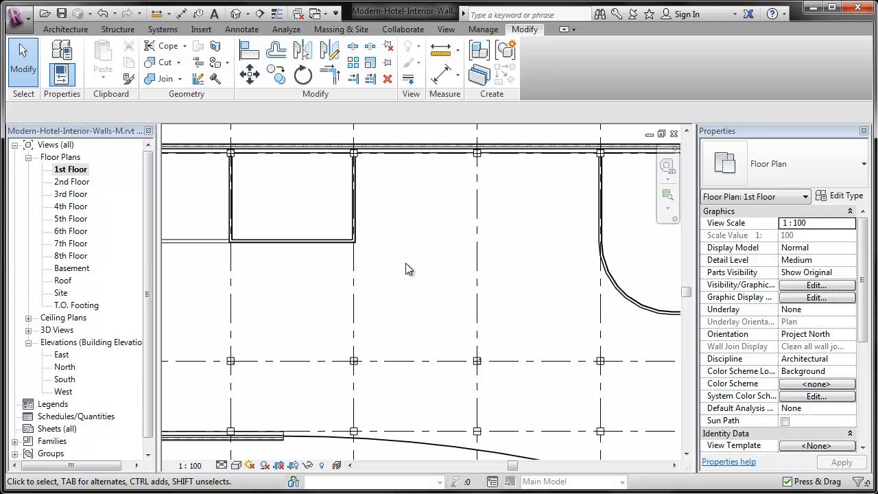
{"action": "left_click", "coordinate": [75, 30]}
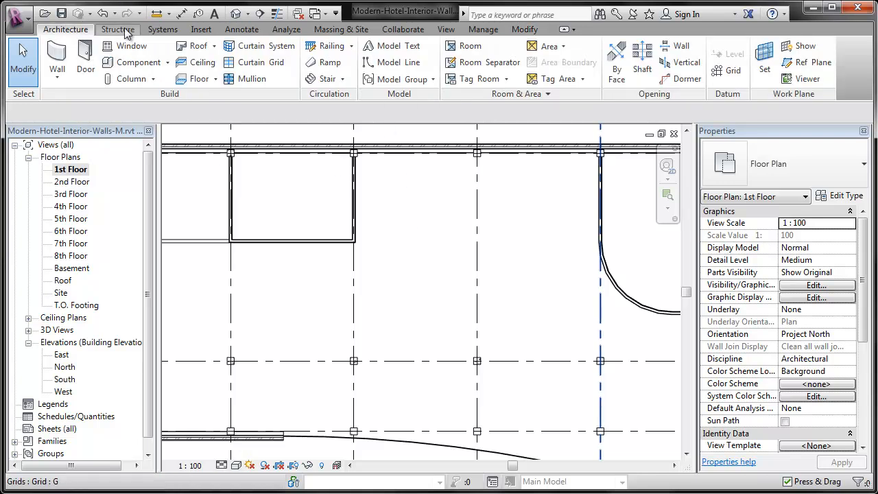
{"action": "left_click", "coordinate": [57, 58]}
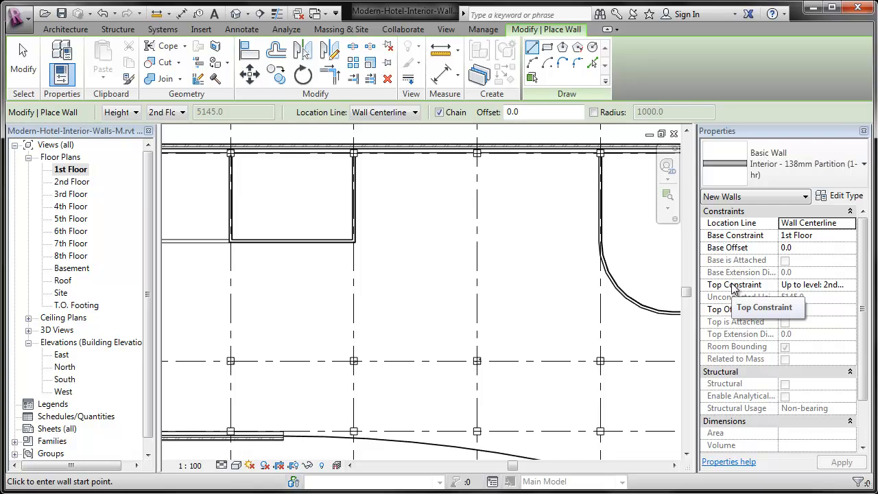
{"action": "left_click", "coordinate": [831, 287]}
{"action": "left_click", "coordinate": [851, 284]}
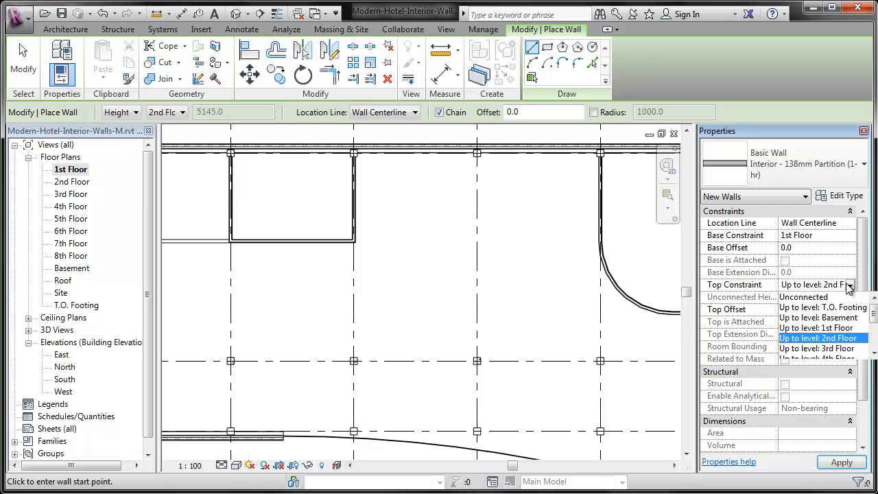
{"action": "left_click", "coordinate": [843, 297]}
{"action": "left_click", "coordinate": [840, 296]}
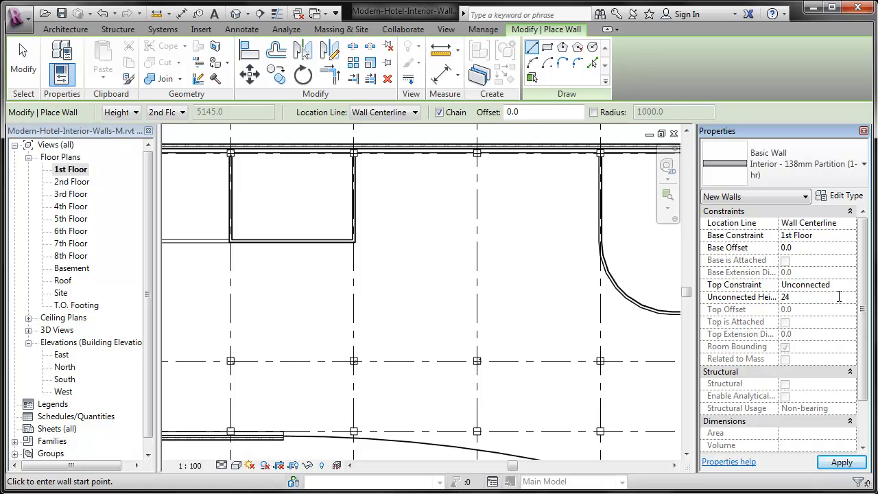
{"action": "type", "text": "2480"}
{"action": "key", "text": "Return"}
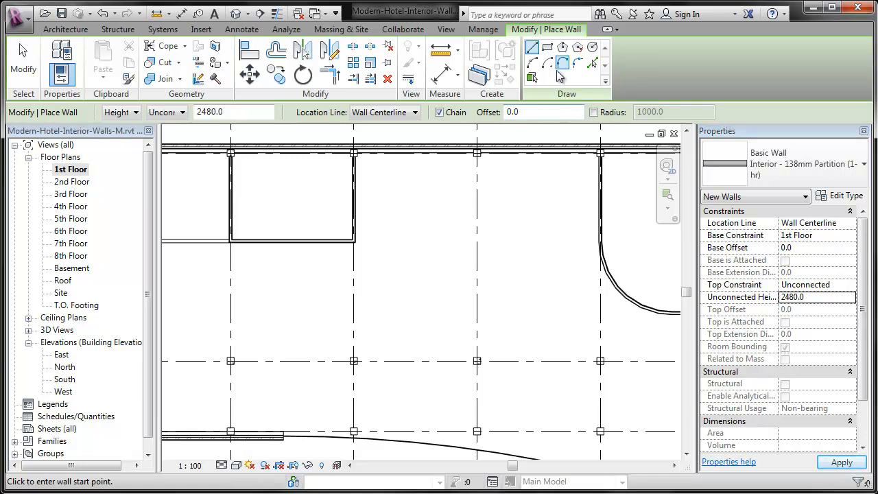
Draw a Start-End-Radius arc wall of about 5000 mm radius from near grid E to grid F, bulging southwest across grid 4
{"action": "left_click", "coordinate": [534, 61]}
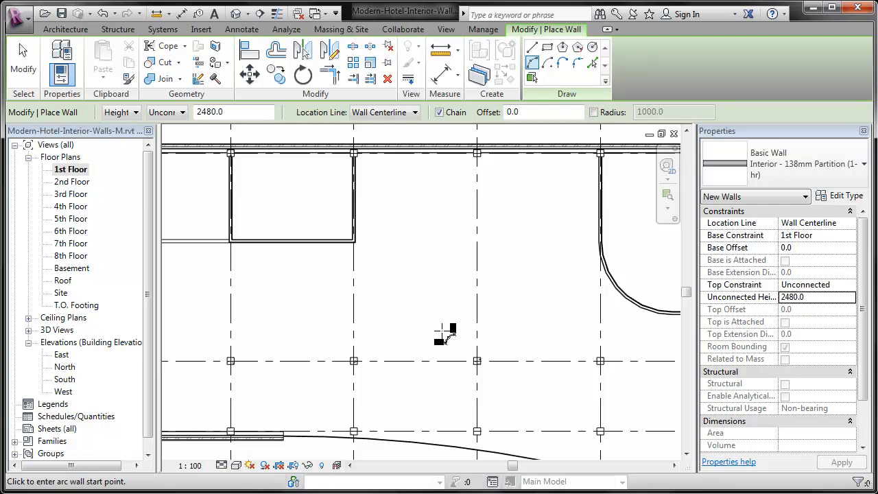
{"action": "left_click", "coordinate": [341, 280]}
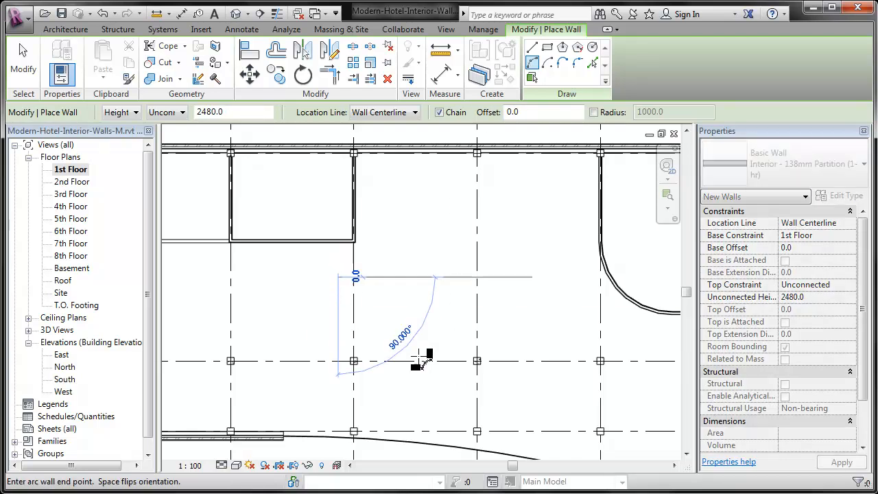
{"action": "left_click", "coordinate": [475, 391]}
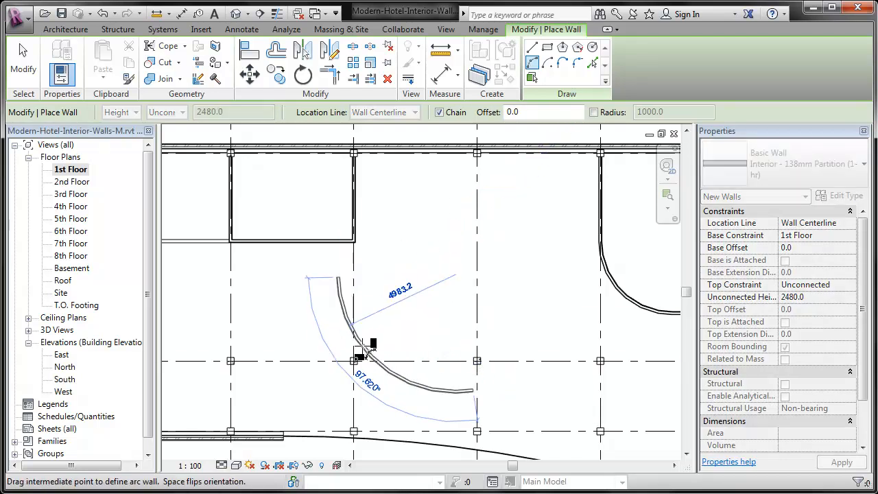
{"action": "left_click", "coordinate": [354, 352]}
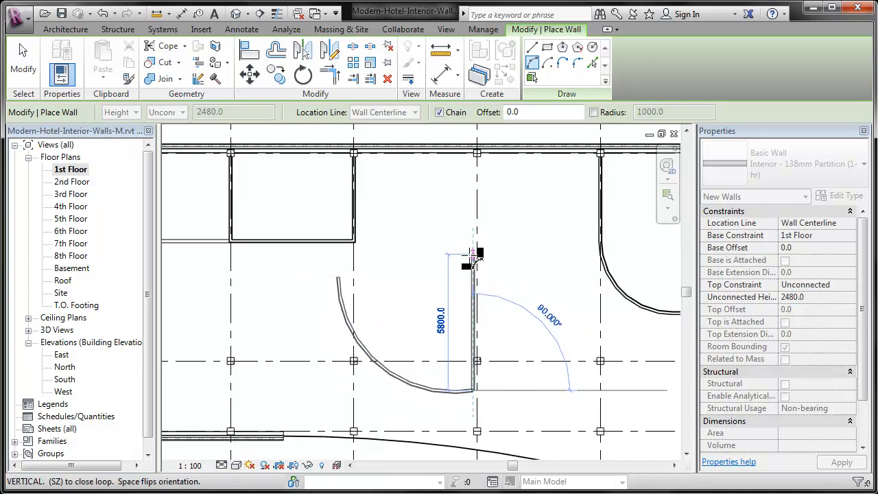
{"action": "key", "text": "Escape"}
{"action": "key", "text": "Escape"}
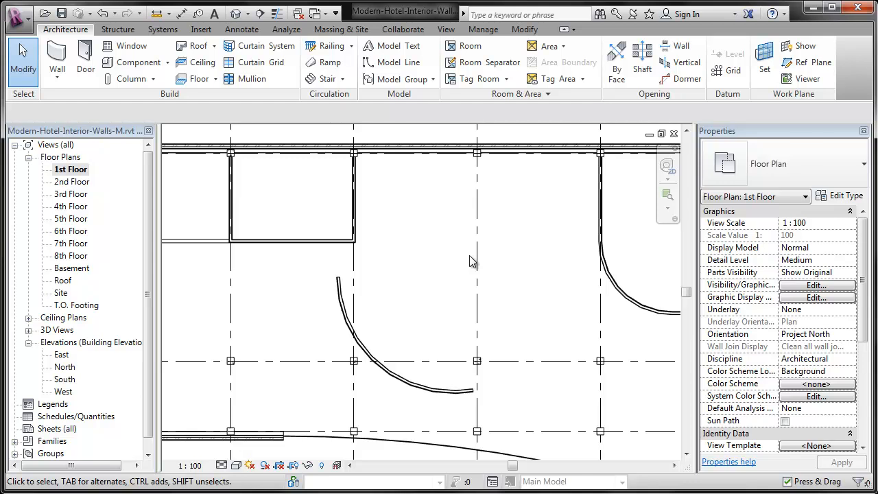
Open the 2nd Floor plan and set its underlay to None
{"action": "scroll", "coordinate": [367, 263], "scroll_direction": "down", "scroll_amount": 4}
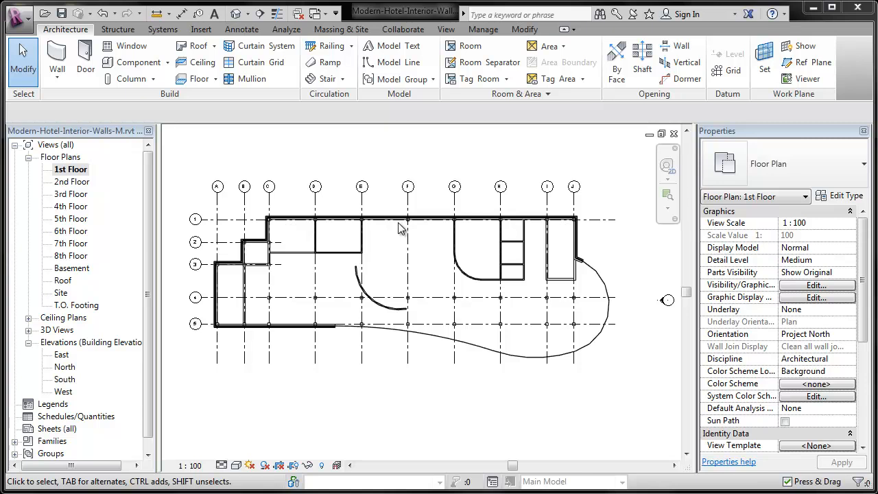
{"action": "double_click", "coordinate": [71, 182]}
{"action": "scroll", "coordinate": [260, 187], "scroll_direction": "down", "scroll_amount": 3}
{"action": "scroll", "coordinate": [261, 273], "scroll_direction": "up", "scroll_amount": 2}
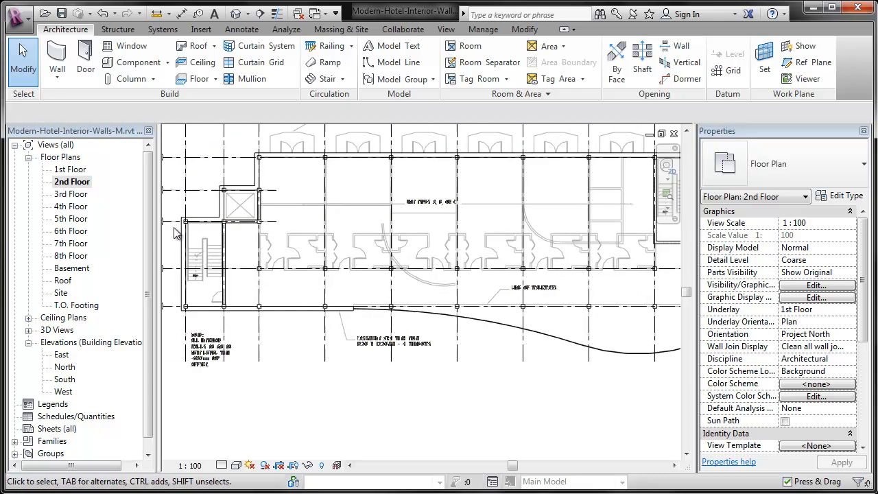
{"action": "scroll", "coordinate": [279, 211], "scroll_direction": "up", "scroll_amount": 3}
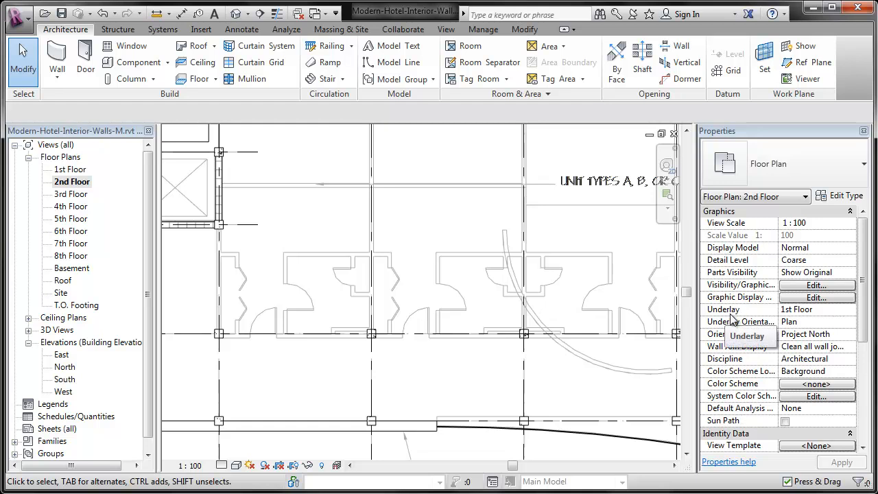
{"action": "left_click", "coordinate": [850, 314]}
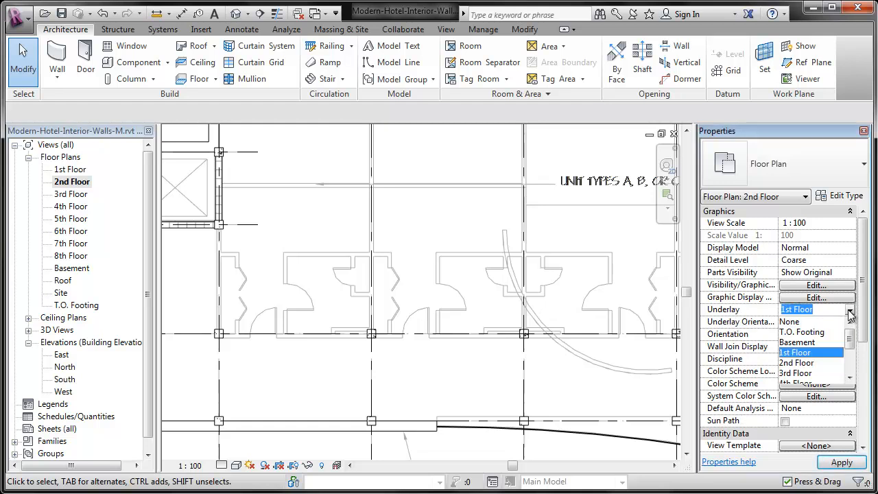
{"action": "left_click", "coordinate": [788, 322]}
{"action": "left_click", "coordinate": [841, 465]}
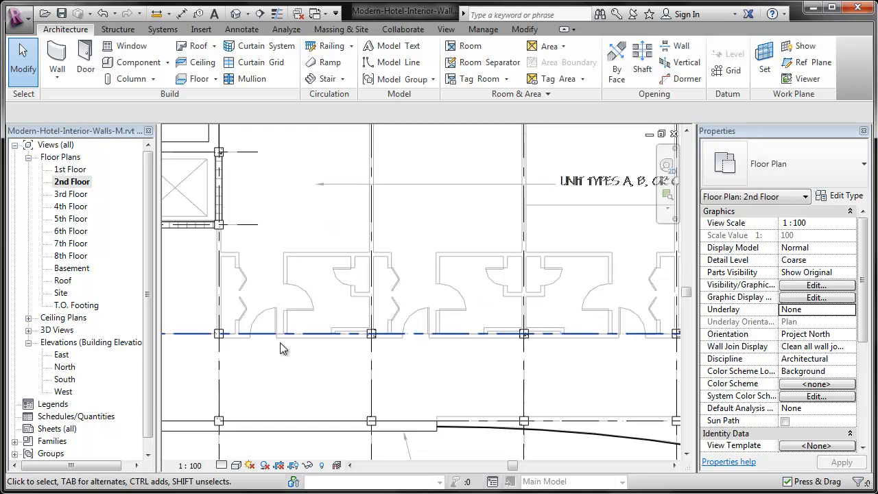
Start a new 138mm partition wall constrained up to the 3rd Floor with a top offset of -305 mm
{"action": "left_click", "coordinate": [57, 58]}
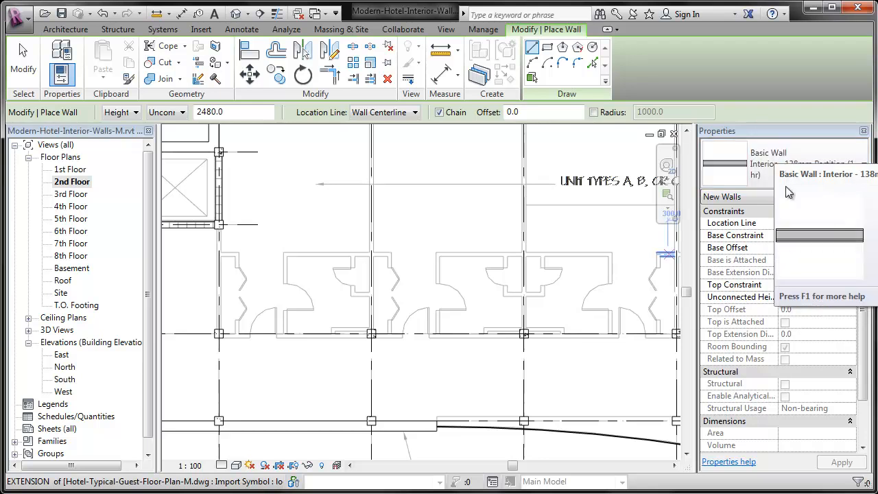
{"action": "left_click", "coordinate": [816, 285]}
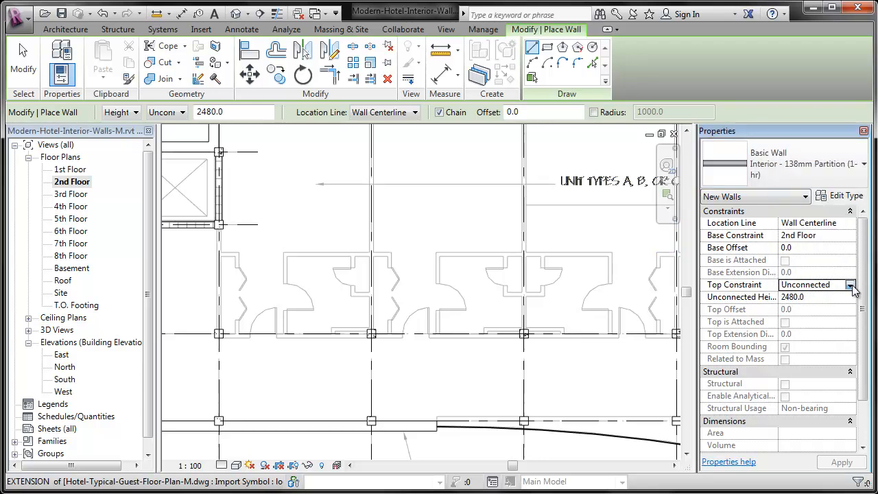
{"action": "left_click", "coordinate": [853, 285]}
{"action": "left_click", "coordinate": [845, 324]}
{"action": "left_click", "coordinate": [838, 308]}
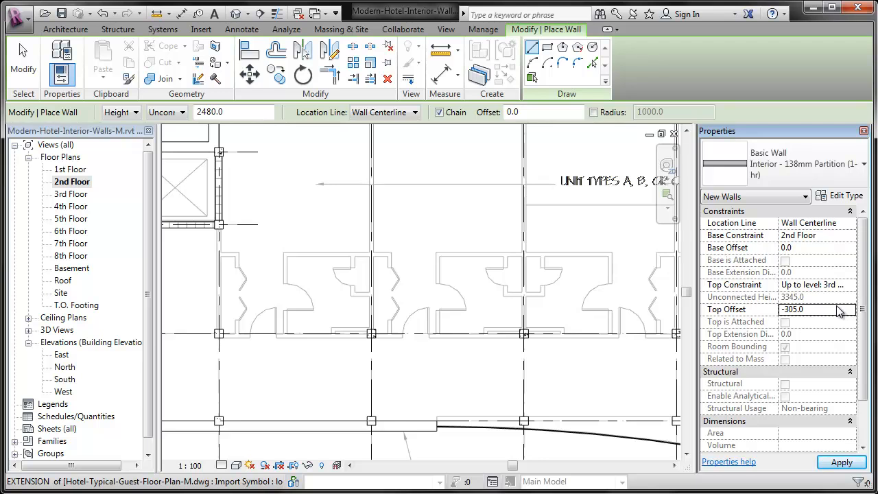
Draw chained partitions from the elevator shaft corner south along grid C, east along grid 4, and north at grid I to the stair wall
{"action": "scroll", "coordinate": [323, 364], "scroll_direction": "up", "scroll_amount": 3}
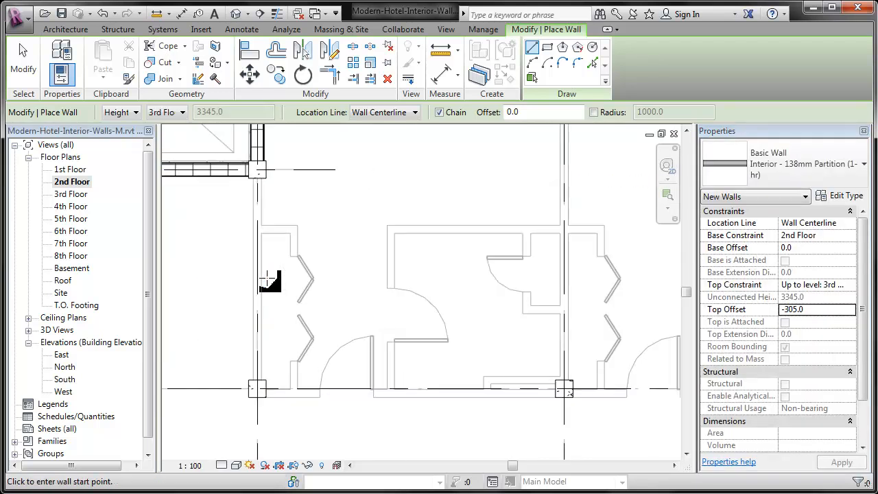
{"action": "scroll", "coordinate": [260, 184], "scroll_direction": "up", "scroll_amount": 1}
{"action": "left_click", "coordinate": [258, 170]}
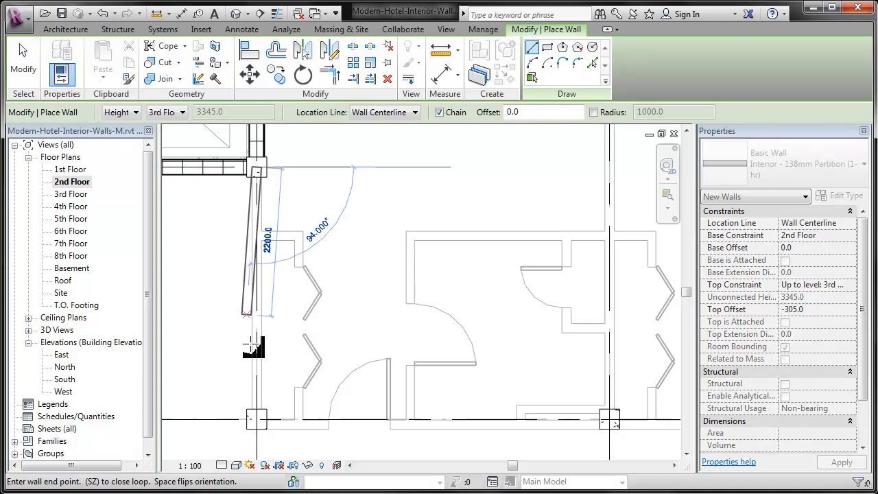
{"action": "left_click", "coordinate": [256, 419]}
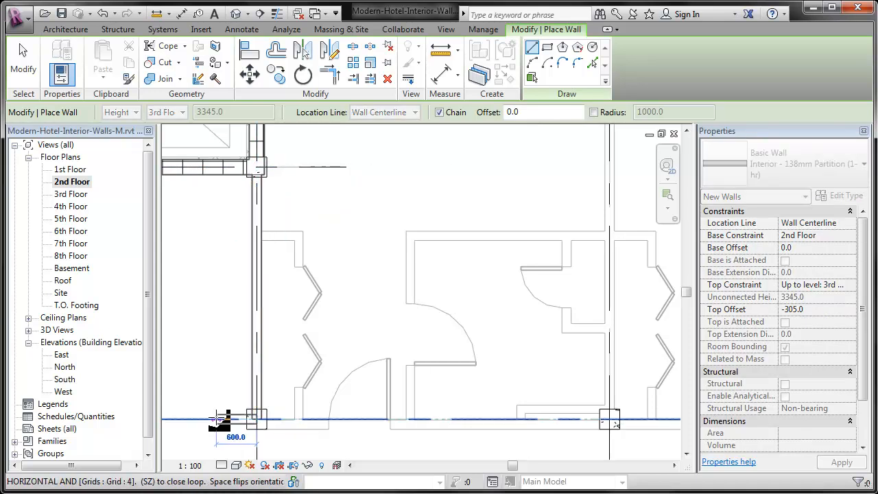
{"action": "scroll", "coordinate": [218, 418], "scroll_direction": "down", "scroll_amount": 4}
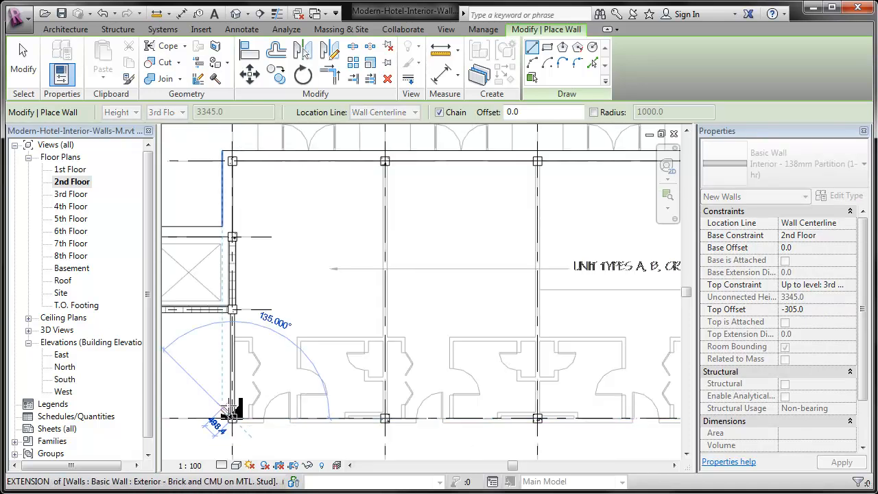
{"action": "scroll", "coordinate": [234, 415], "scroll_direction": "down", "scroll_amount": 4}
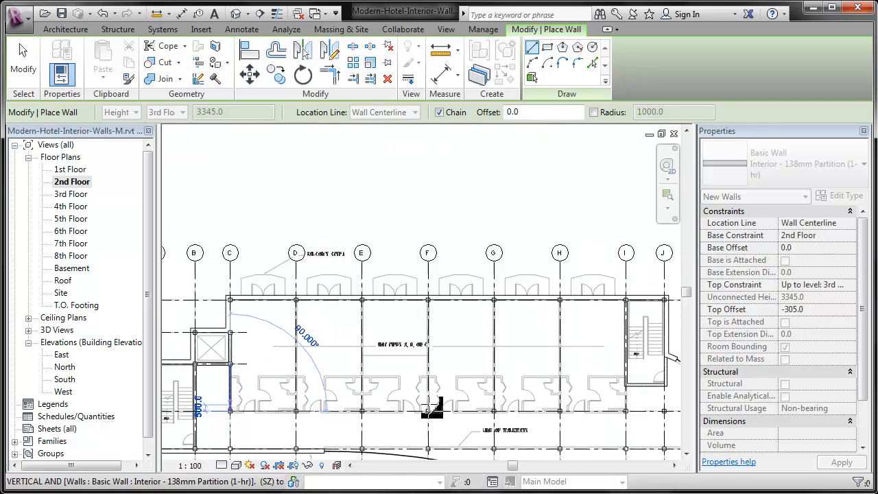
{"action": "scroll", "coordinate": [483, 407], "scroll_direction": "up", "scroll_amount": 10}
{"action": "left_click", "coordinate": [488, 411]}
{"action": "left_click", "coordinate": [486, 170]}
{"action": "key", "text": "Escape"}
{"action": "scroll", "coordinate": [625, 412], "scroll_direction": "down", "scroll_amount": 2}
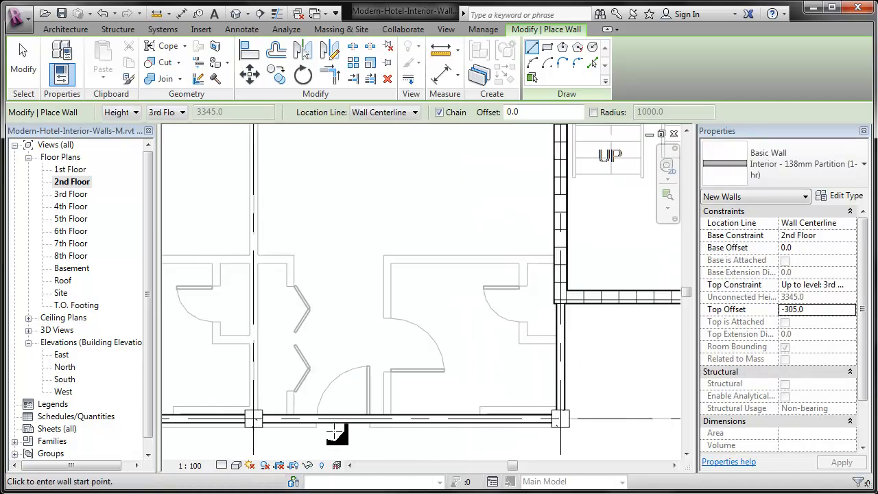
Draw vertical partitions along grids H and G between the columns on grids 1 and 4
{"action": "left_click", "coordinate": [254, 420]}
{"action": "scroll", "coordinate": [641, 415], "scroll_direction": "down", "scroll_amount": 2}
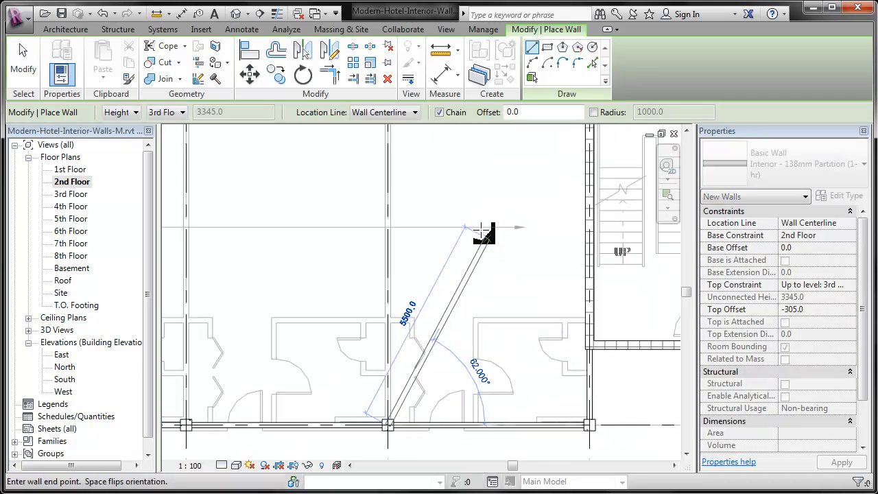
{"action": "key", "text": "Escape"}
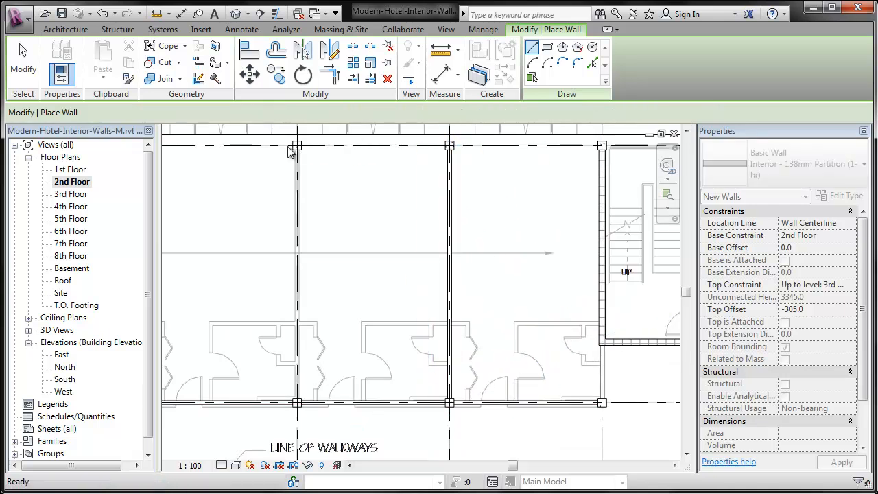
{"action": "left_click", "coordinate": [298, 146]}
{"action": "left_click", "coordinate": [297, 402]}
{"action": "middle_click_drag", "start_coordinate": [281, 391], "coordinate": [655, 417]}
{"action": "key", "text": "Escape"}
Draw vertical partitions along grids F, E and D between the columns on grids 1 and 4
{"action": "left_click", "coordinate": [518, 430]}
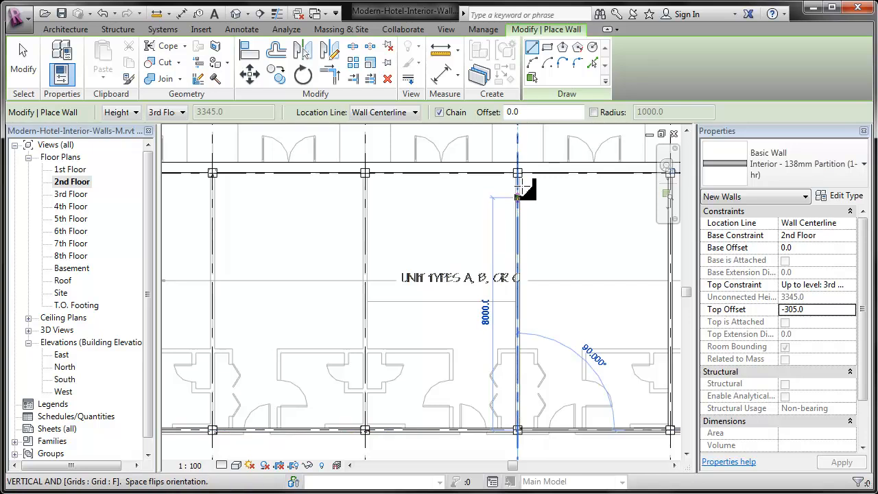
{"action": "left_click", "coordinate": [519, 172]}
{"action": "key", "text": "Escape"}
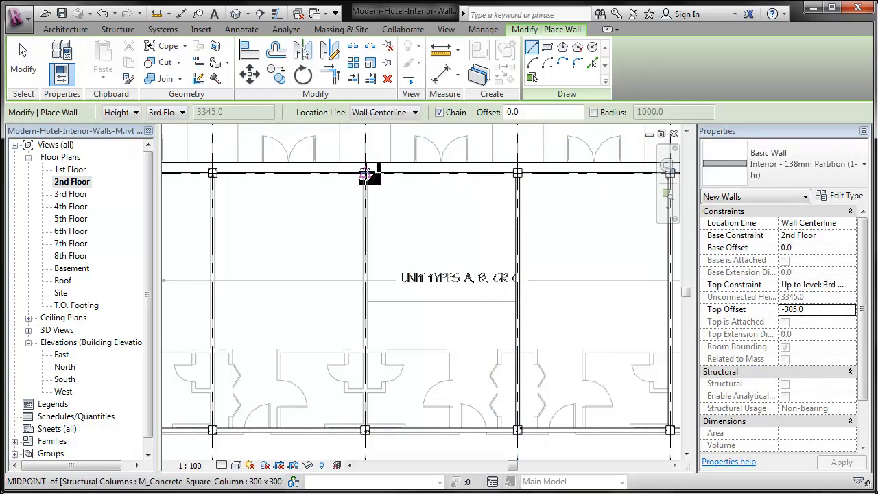
{"action": "left_click", "coordinate": [365, 172]}
{"action": "left_click", "coordinate": [365, 431]}
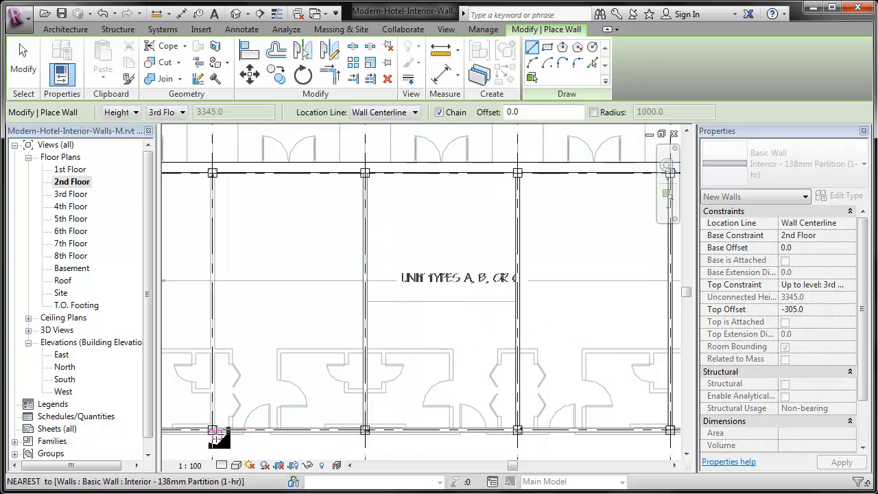
{"action": "left_click", "coordinate": [212, 430]}
{"action": "left_click", "coordinate": [213, 172]}
{"action": "key", "text": "Escape"}
{"action": "middle_click_drag", "start_coordinate": [197, 229], "coordinate": [571, 254]}
{"action": "middle_click_drag", "start_coordinate": [499, 322], "coordinate": [313, 245]}
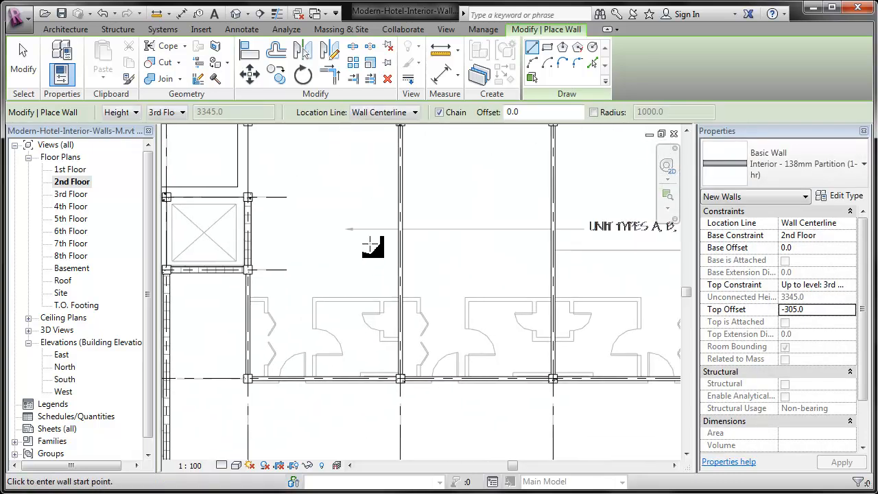
{"action": "key", "text": "Escape"}
Align the centerline of the vertical partition between the two westernmost units with grid D
{"action": "scroll", "coordinate": [232, 398], "scroll_direction": "up", "scroll_amount": 3}
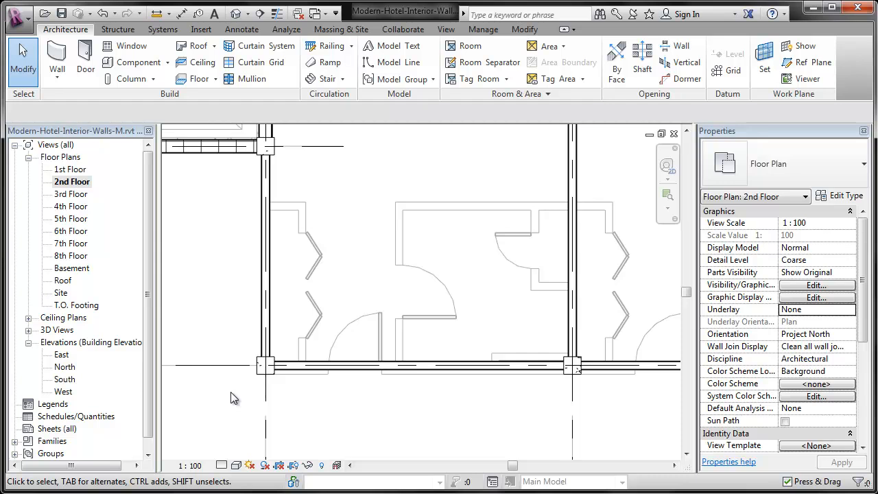
{"action": "scroll", "coordinate": [232, 398], "scroll_direction": "down", "scroll_amount": 3}
{"action": "key", "text": "a"}
{"action": "key", "text": "l"}
{"action": "left_click", "coordinate": [378, 427]}
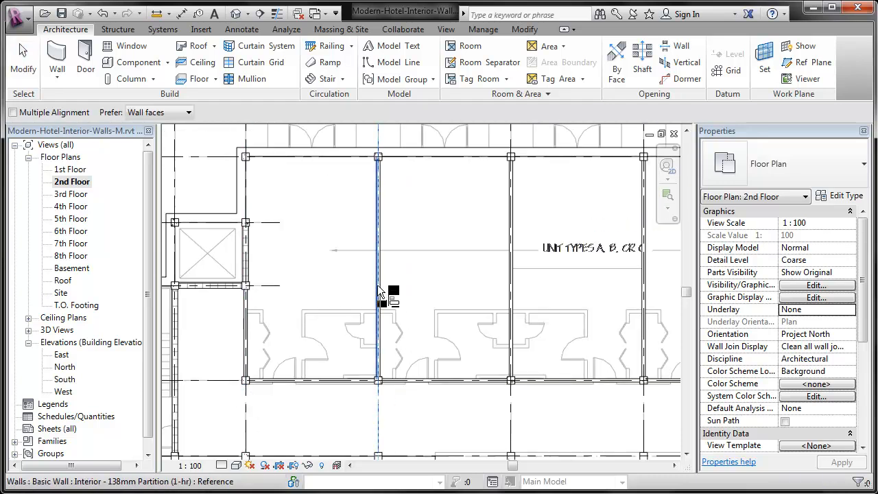
{"action": "scroll", "coordinate": [379, 283], "scroll_direction": "up", "scroll_amount": 4}
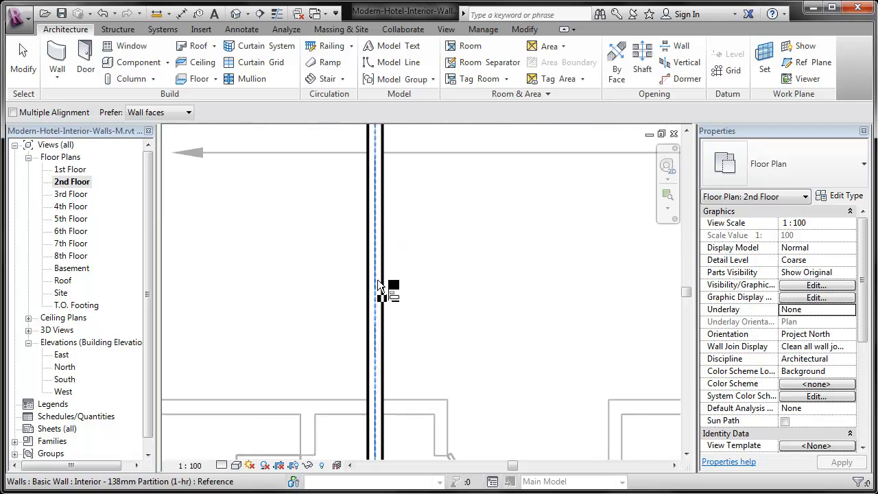
{"action": "left_click", "coordinate": [379, 281]}
{"action": "scroll", "coordinate": [202, 262], "scroll_direction": "down", "scroll_amount": 4}
Align the centerlines of the vertical partitions at grids E and F with their gridlines and lock the alignments
{"action": "left_click", "coordinate": [435, 420]}
{"action": "left_click", "coordinate": [432, 253]}
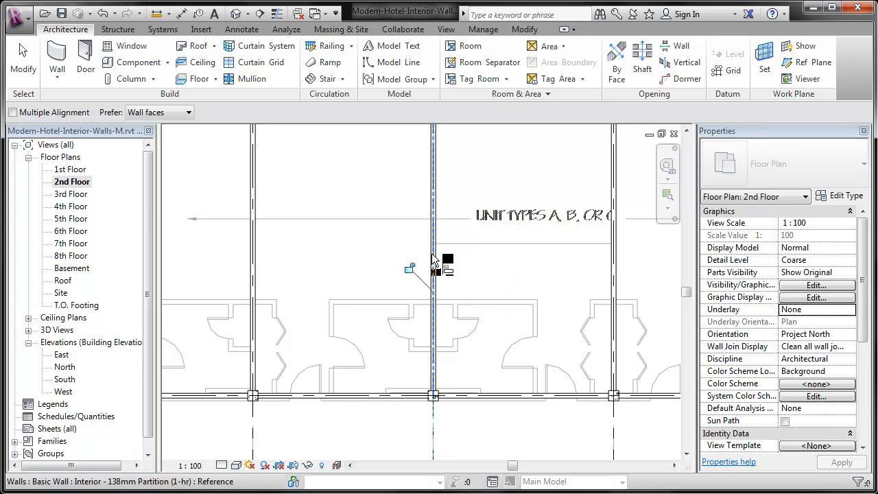
{"action": "left_click", "coordinate": [614, 432]}
{"action": "left_click", "coordinate": [612, 269]}
{"action": "middle_click_drag", "start_coordinate": [631, 283], "coordinate": [290, 258]}
{"action": "left_click", "coordinate": [296, 293]}
Align the partition centerlines at grids G, H and I with their gridlines and lock the alignments
{"action": "left_click", "coordinate": [454, 403]}
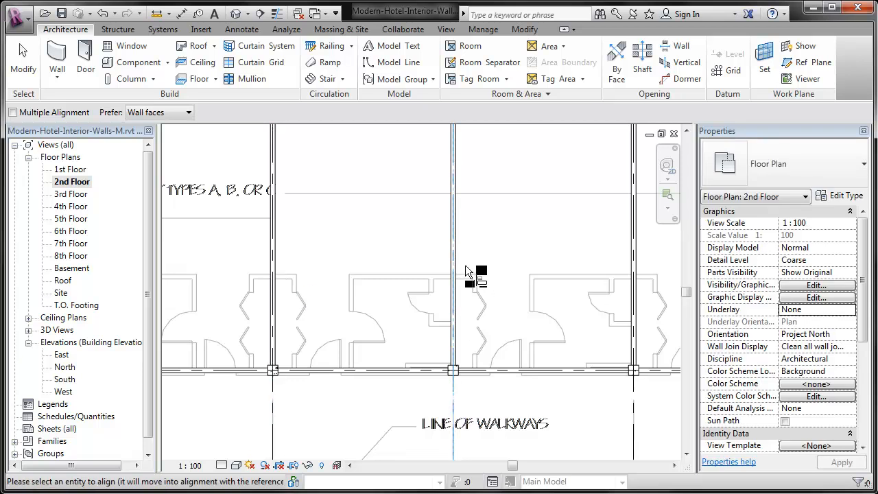
{"action": "left_click", "coordinate": [460, 258]}
{"action": "left_click", "coordinate": [430, 268]}
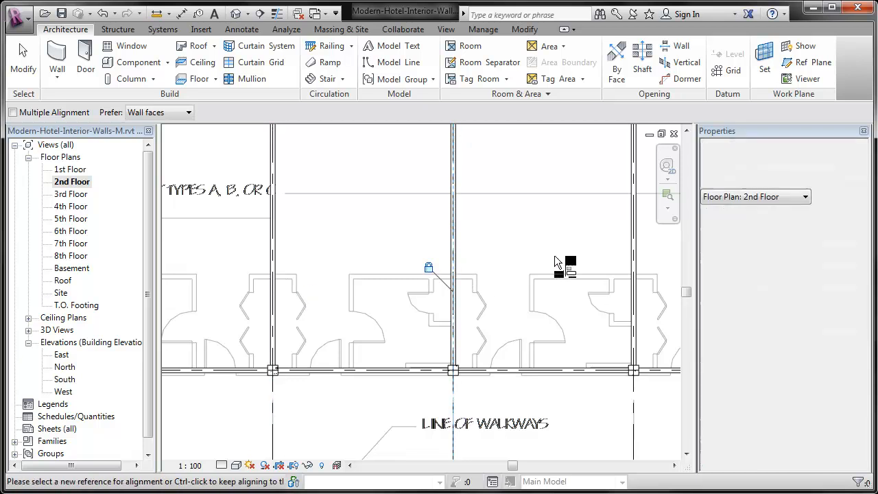
{"action": "middle_click_drag", "start_coordinate": [535, 280], "coordinate": [366, 260]}
{"action": "left_click", "coordinate": [468, 216]}
{"action": "middle_click_drag", "start_coordinate": [678, 382], "coordinate": [582, 425]}
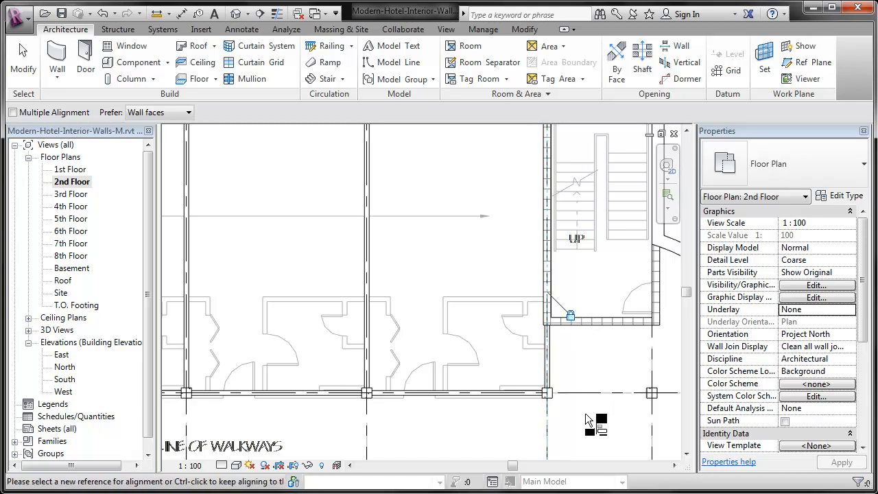
Align the south face of the grid 4 corridor partition with the outer wall line of the imported floor plan
{"action": "scroll", "coordinate": [563, 411], "scroll_direction": "up", "scroll_amount": 5}
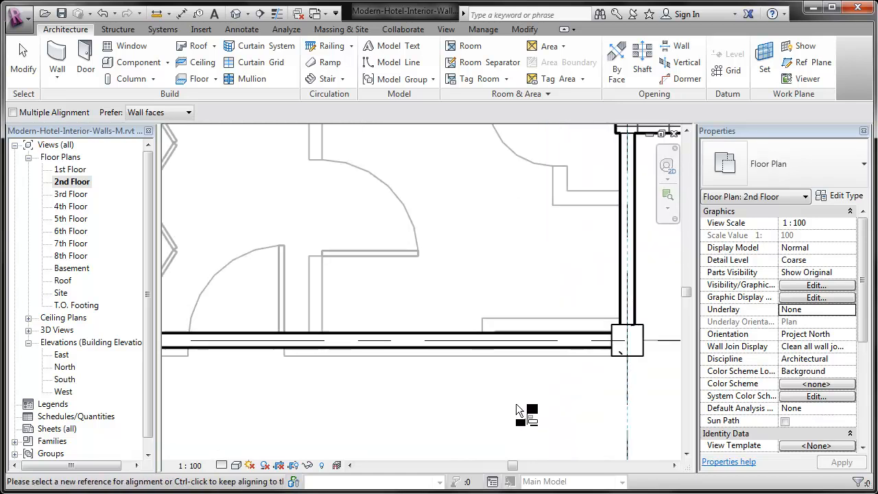
{"action": "left_click", "coordinate": [427, 354]}
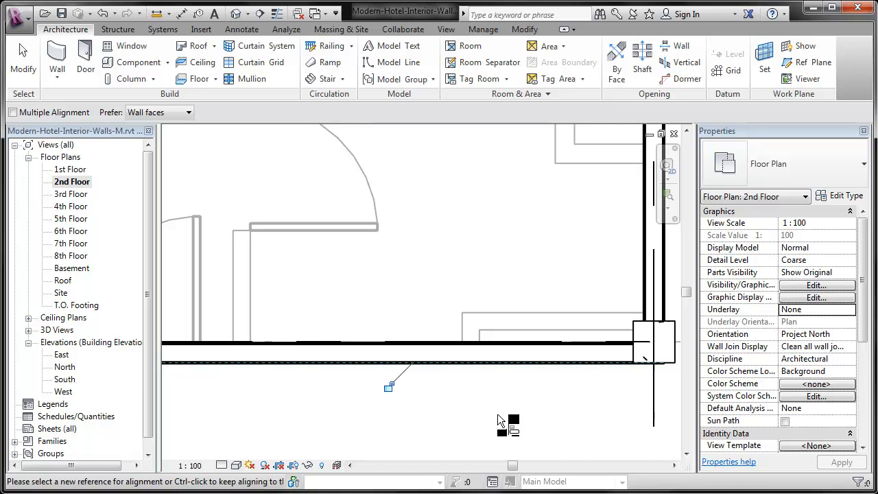
{"action": "scroll", "coordinate": [556, 407], "scroll_direction": "down", "scroll_amount": 3}
{"action": "scroll", "coordinate": [554, 408], "scroll_direction": "down", "scroll_amount": 4}
{"action": "key", "text": "Escape"}
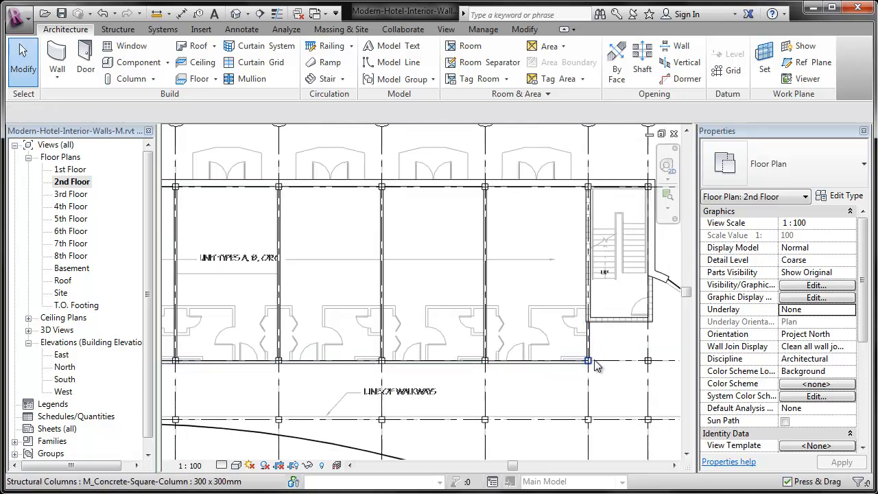
Create similar 138mm partitions enclosing the closet east of grid C, from the corridor wall north and west to the grid C wall
{"action": "scroll", "coordinate": [582, 369], "scroll_direction": "down", "scroll_amount": 1}
{"action": "key", "text": "z"}
{"action": "key", "text": "r"}
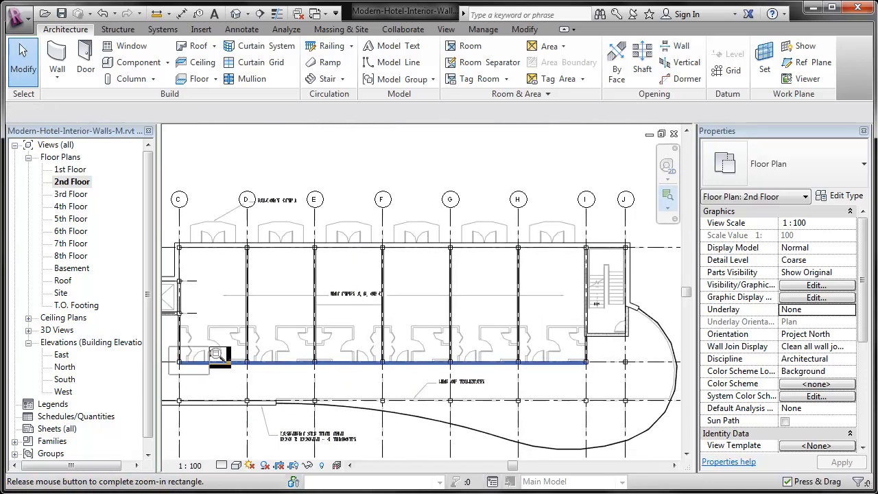
{"action": "left_click_drag", "start_coordinate": [177, 381], "coordinate": [289, 318]}
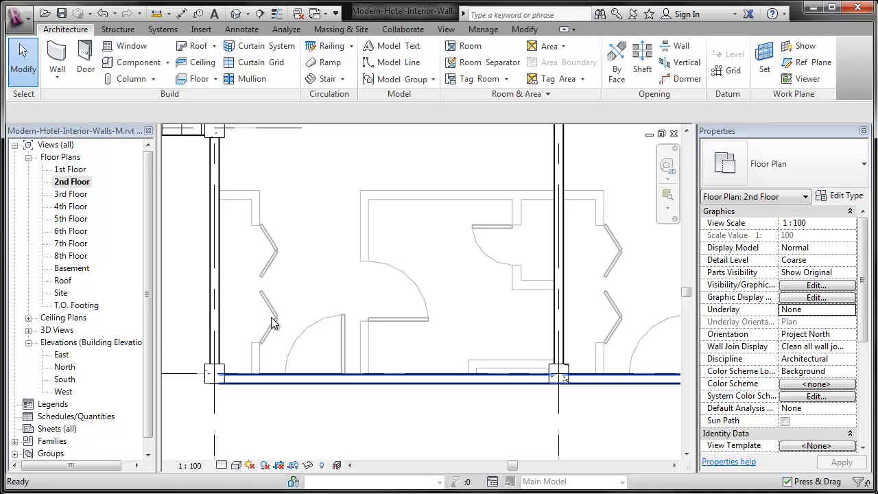
{"action": "left_click", "coordinate": [364, 385]}
{"action": "key", "text": "c"}
{"action": "key", "text": "s"}
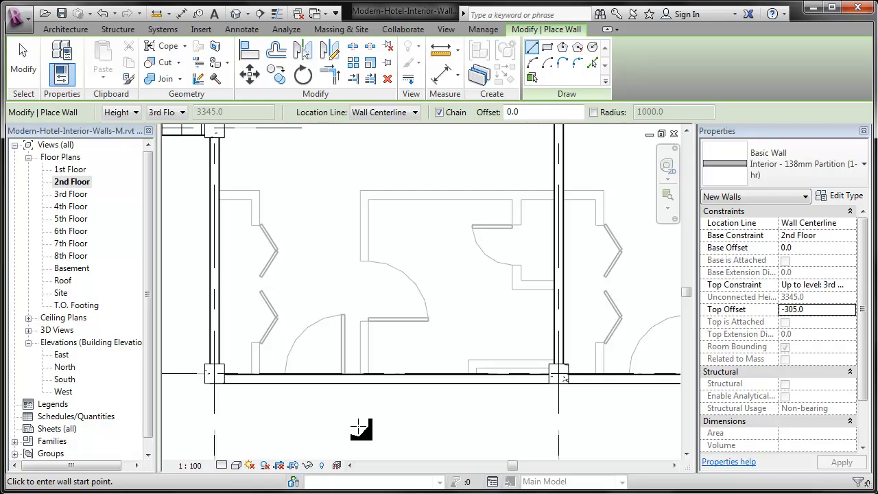
{"action": "left_click", "coordinate": [254, 376]}
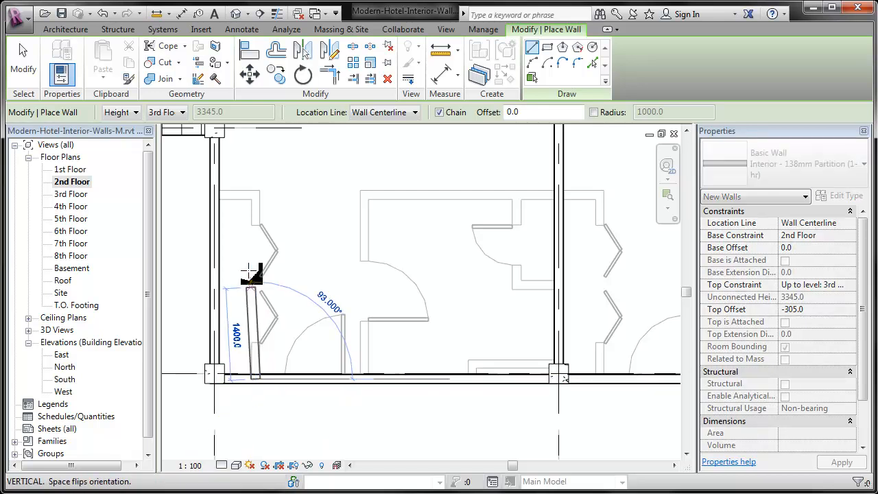
{"action": "left_click", "coordinate": [255, 196]}
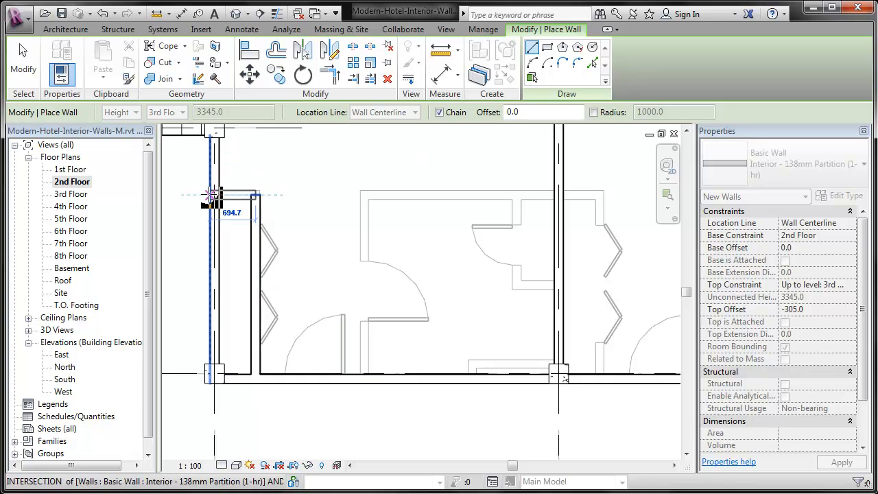
{"action": "left_click", "coordinate": [210, 195]}
{"action": "key", "text": "Escape"}
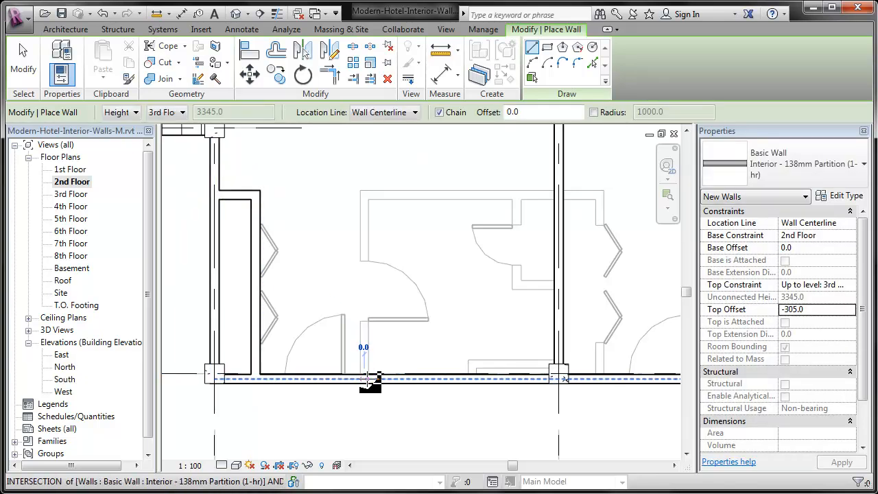
Draw the first unit's bathroom partitions from the corridor wall north and east to the grid D wall
{"action": "left_click", "coordinate": [366, 379]}
{"action": "left_click", "coordinate": [364, 195]}
{"action": "left_click", "coordinate": [558, 194]}
{"action": "key", "text": "Escape"}
Draw the small closet inside the first bathroom, from its north wall south and east to the grid D wall
{"action": "left_click", "coordinate": [517, 195]}
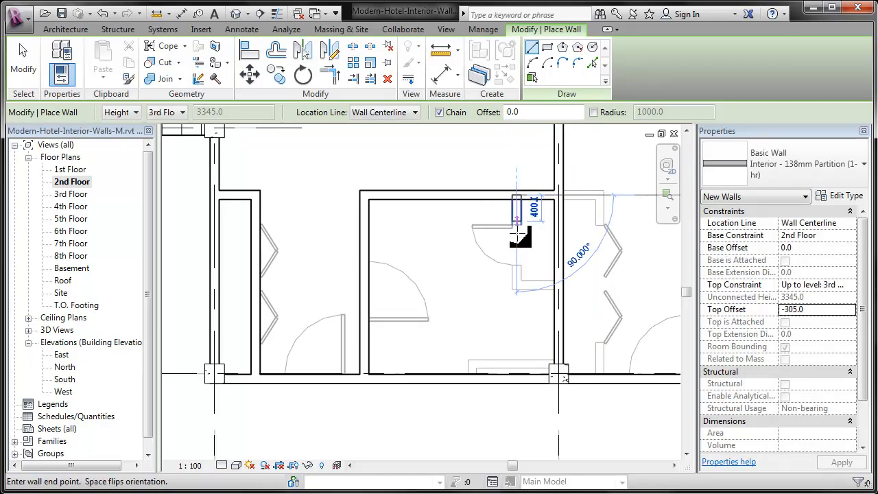
{"action": "left_click", "coordinate": [518, 287]}
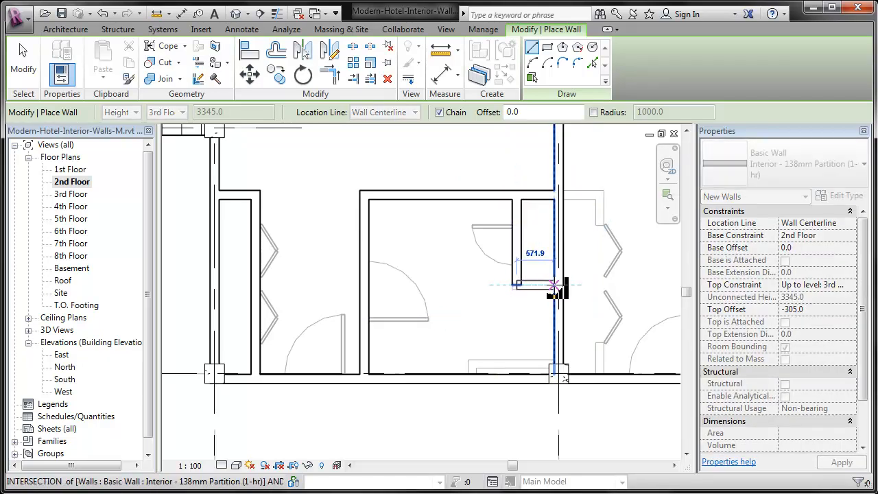
{"action": "left_click", "coordinate": [560, 286]}
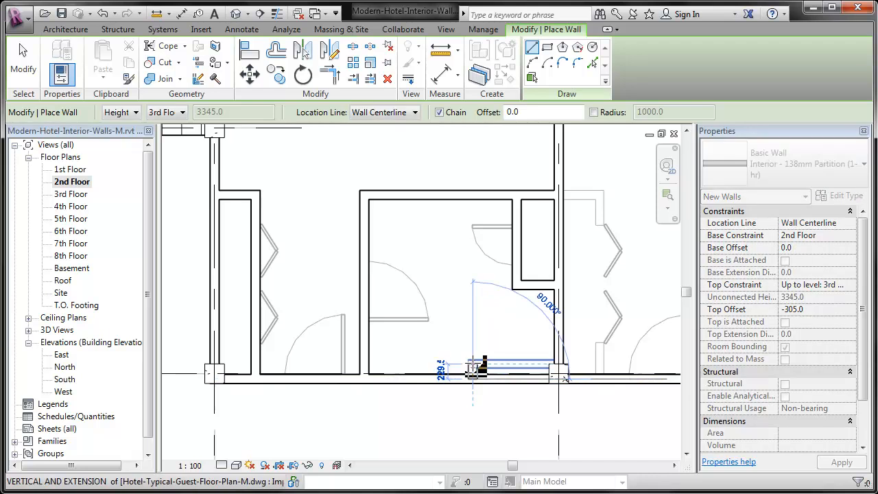
Draw the shallow wall chase along the corridor wall west of the grid D column and adjust its wall end
{"action": "left_click", "coordinate": [556, 371]}
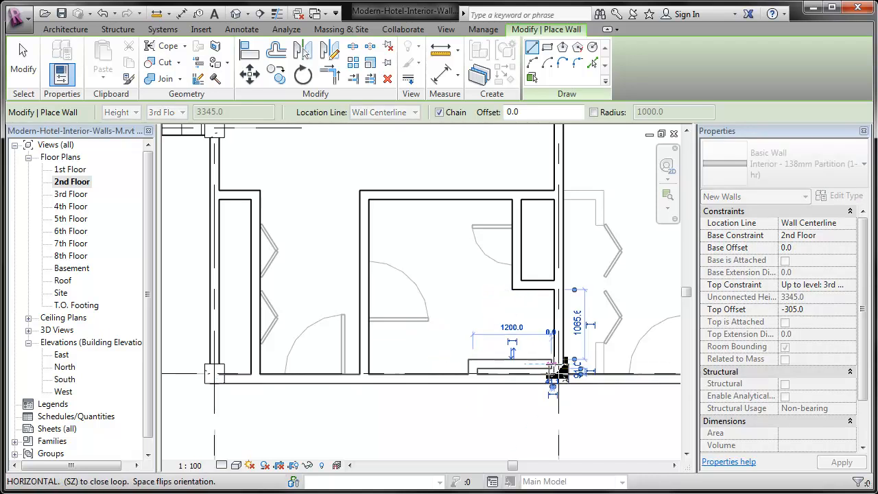
{"action": "key", "text": "Escape"}
{"action": "scroll", "coordinate": [549, 367], "scroll_direction": "up", "scroll_amount": 4}
{"action": "key", "text": "Escape"}
{"action": "left_click", "coordinate": [468, 349]}
{"action": "left_click_drag", "start_coordinate": [468, 358], "coordinate": [491, 358]}
{"action": "scroll", "coordinate": [383, 372], "scroll_direction": "down", "scroll_amount": 2}
Create similar 138mm partitions enclosing the closet east of grid D, from the corridor wall north and west to the grid D wall
{"action": "key", "text": "c"}
{"action": "key", "text": "s"}
{"action": "scroll", "coordinate": [366, 384], "scroll_direction": "down", "scroll_amount": 2}
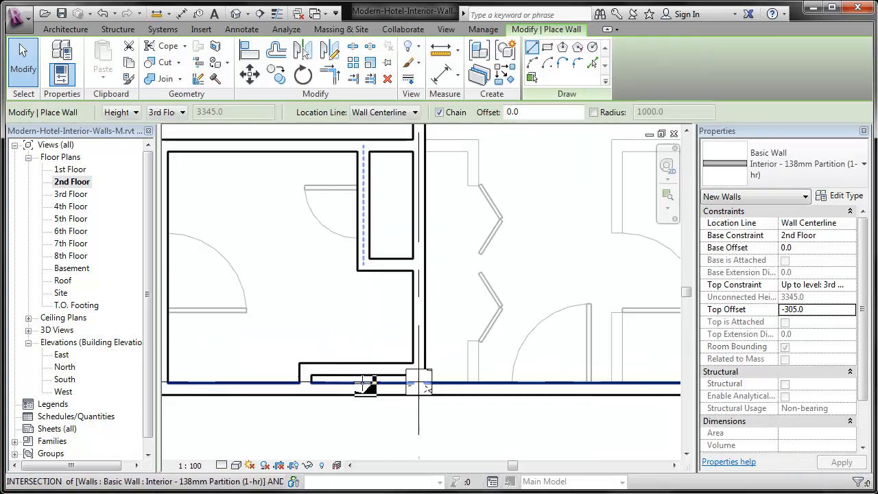
{"action": "scroll", "coordinate": [488, 238], "scroll_direction": "up", "scroll_amount": 2}
{"action": "scroll", "coordinate": [427, 302], "scroll_direction": "down", "scroll_amount": 1}
{"action": "scroll", "coordinate": [435, 375], "scroll_direction": "down", "scroll_amount": 1}
{"action": "middle_click_drag", "start_coordinate": [423, 425], "coordinate": [375, 369]}
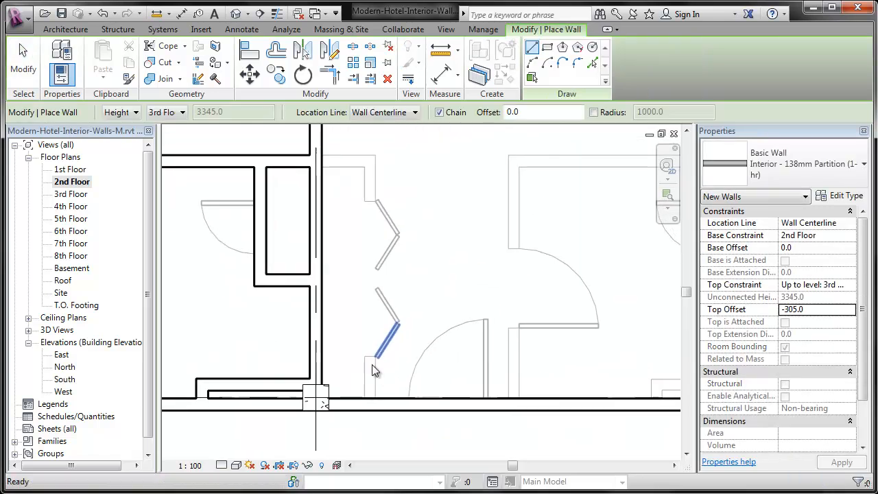
{"action": "left_click", "coordinate": [371, 405]}
{"action": "left_click", "coordinate": [370, 161]}
{"action": "left_click", "coordinate": [317, 161]}
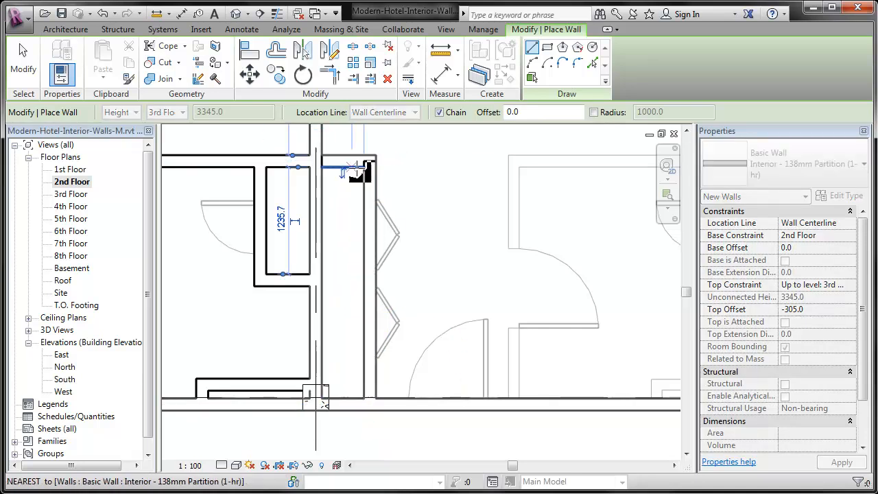
{"action": "key", "text": "Escape"}
Draw the paired bathroom partitions spanning grid E, from the corridor wall north, east across the grid, and back south
{"action": "middle_click_drag", "start_coordinate": [480, 196], "coordinate": [281, 229]}
{"action": "left_click", "coordinate": [338, 424]}
{"action": "left_click", "coordinate": [337, 179]}
{"action": "scroll", "coordinate": [337, 180], "scroll_direction": "down", "scroll_amount": 2}
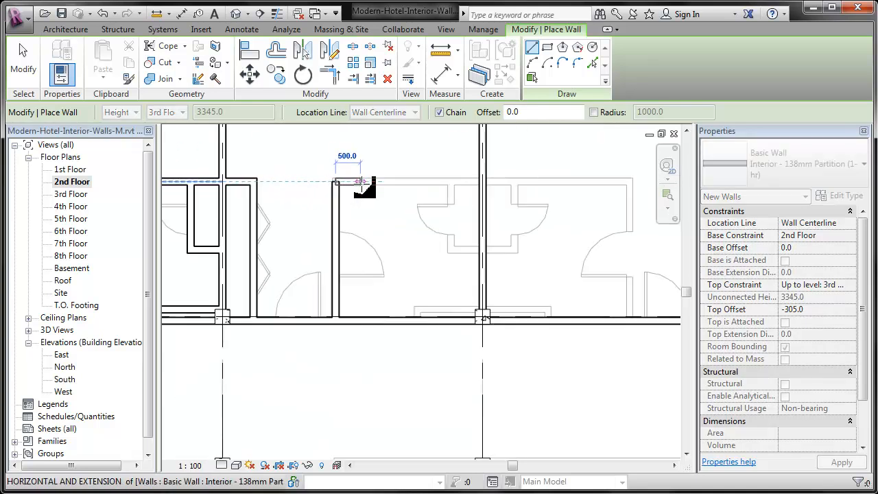
{"action": "scroll", "coordinate": [361, 182], "scroll_direction": "down", "scroll_amount": 1}
{"action": "scroll", "coordinate": [629, 182], "scroll_direction": "up", "scroll_amount": 2}
{"action": "left_click", "coordinate": [629, 182]}
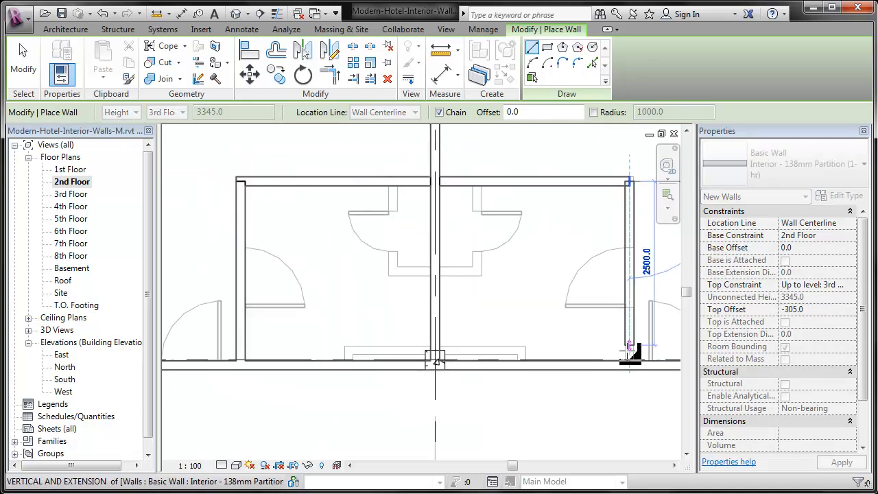
{"action": "left_click", "coordinate": [631, 366]}
{"action": "key", "text": "Escape"}
Draw the U-shaped closet partitions around grid E, hanging from the north wall of the paired bathrooms
{"action": "left_click", "coordinate": [483, 181]}
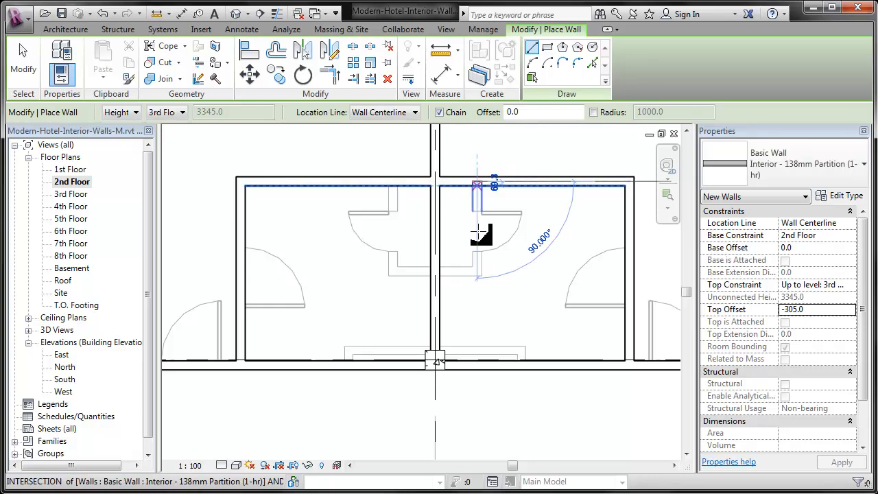
{"action": "left_click", "coordinate": [478, 271]}
{"action": "left_click", "coordinate": [393, 271]}
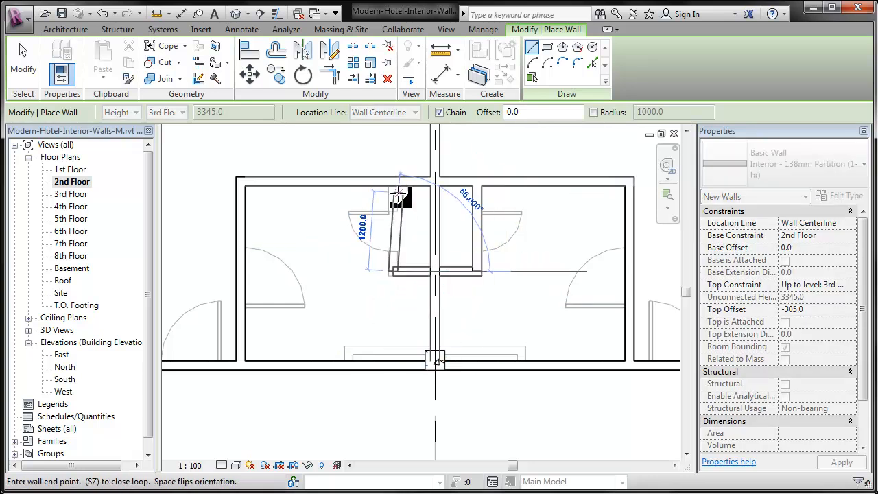
{"action": "left_click", "coordinate": [392, 182]}
{"action": "key", "text": "Escape"}
Draw the shallow wall chase along the corridor wall across grid E and close both of its ends
{"action": "left_click", "coordinate": [353, 365]}
{"action": "key", "text": "Escape"}
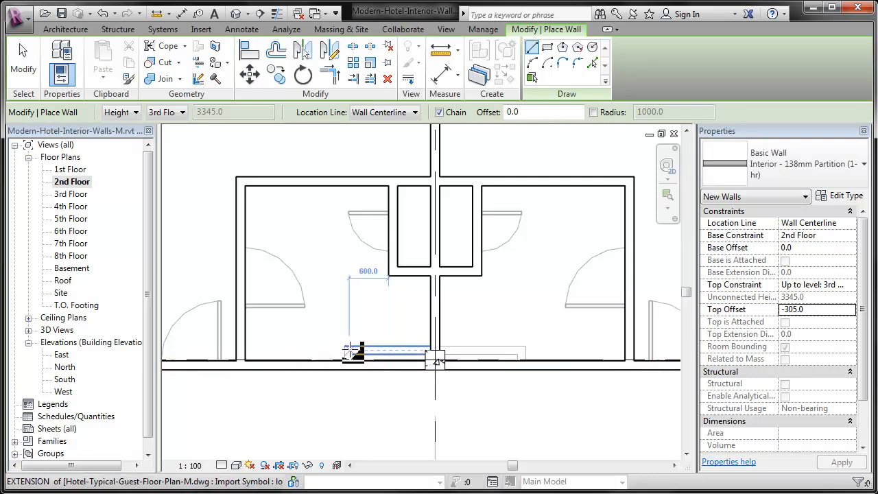
{"action": "left_click", "coordinate": [351, 351]}
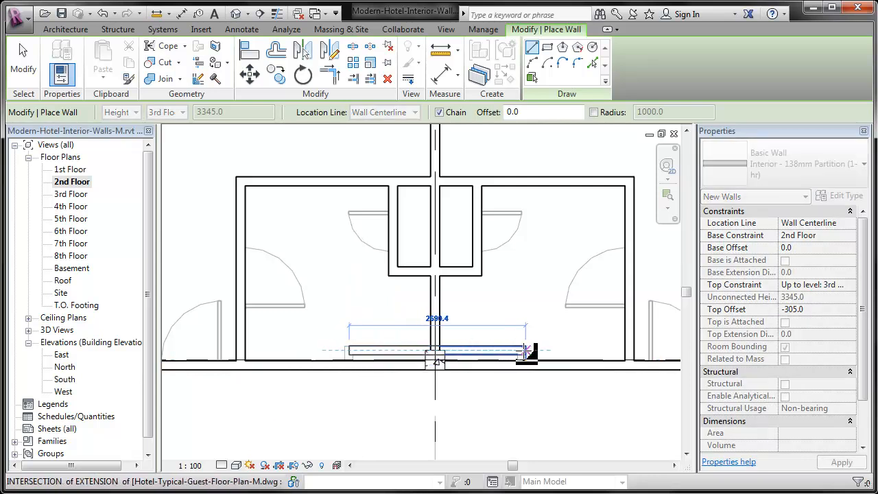
{"action": "scroll", "coordinate": [526, 351], "scroll_direction": "up", "scroll_amount": 3}
{"action": "left_click", "coordinate": [527, 351]}
{"action": "scroll", "coordinate": [595, 385], "scroll_direction": "down", "scroll_amount": 2}
{"action": "key", "text": "Escape"}
{"action": "scroll", "coordinate": [596, 384], "scroll_direction": "down", "scroll_amount": 1}
{"action": "left_click", "coordinate": [288, 363]}
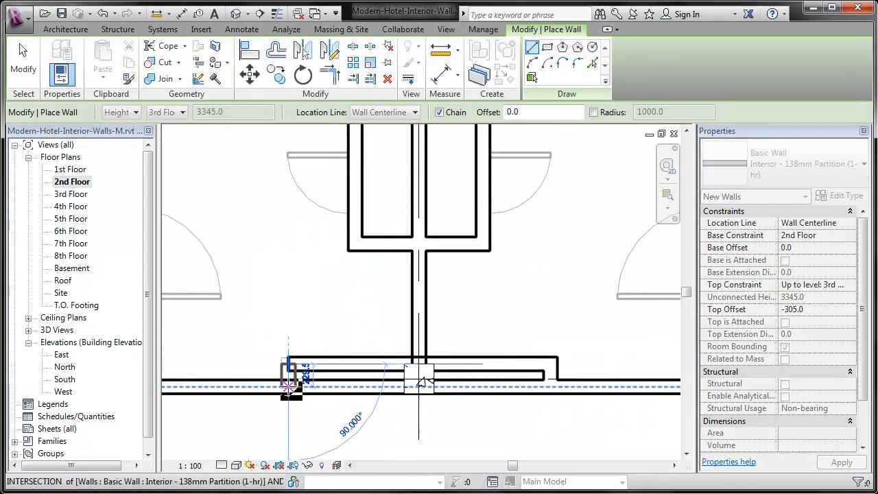
{"action": "key", "text": "Escape"}
Draw the paired closet partitions around grid F, from the corridor wall north, east across the grid, and back south
{"action": "scroll", "coordinate": [243, 357], "scroll_direction": "down", "scroll_amount": 3}
{"action": "scroll", "coordinate": [453, 350], "scroll_direction": "up", "scroll_amount": 2}
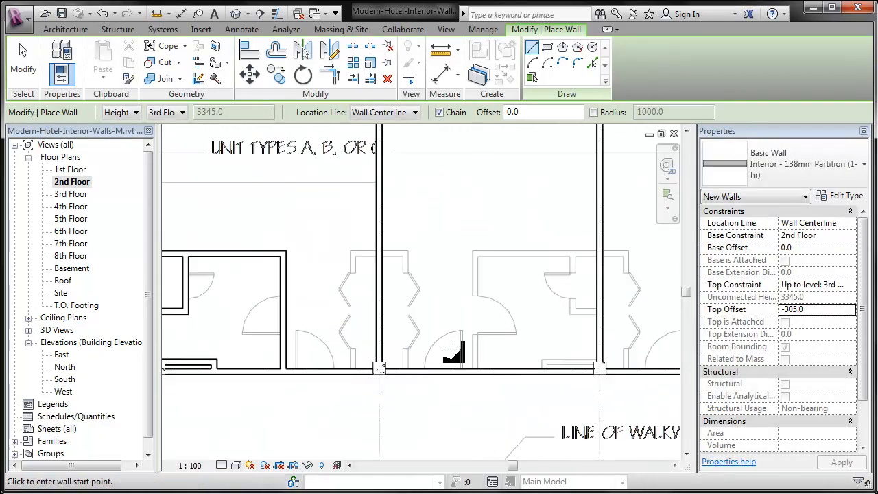
{"action": "scroll", "coordinate": [364, 353], "scroll_direction": "up", "scroll_amount": 2}
{"action": "left_click", "coordinate": [340, 393]}
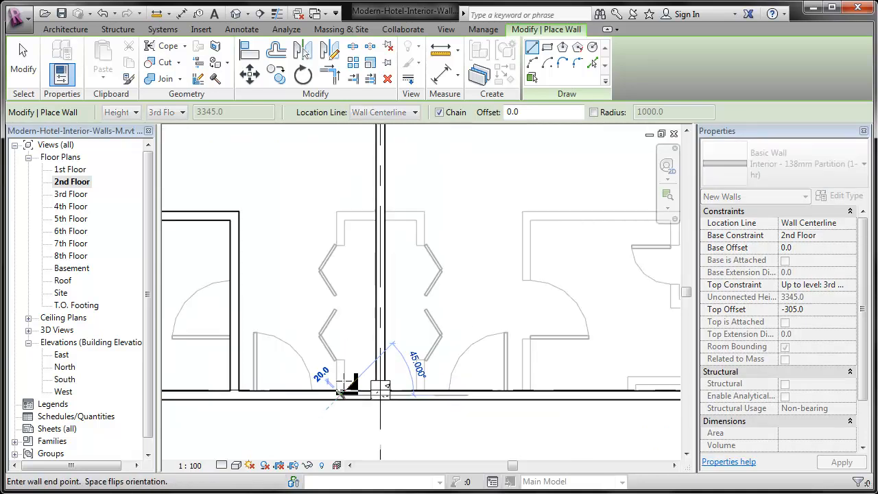
{"action": "left_click", "coordinate": [341, 217]}
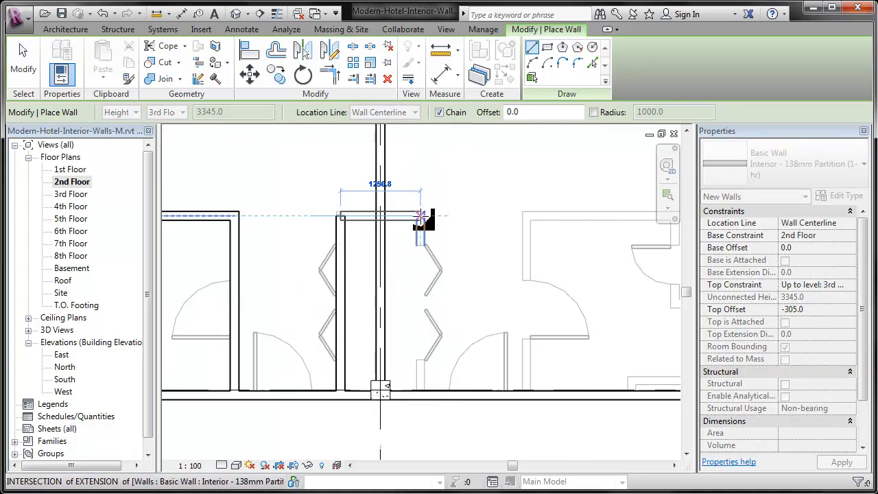
{"action": "left_click", "coordinate": [421, 217]}
{"action": "left_click", "coordinate": [420, 395]}
{"action": "key", "text": "Escape"}
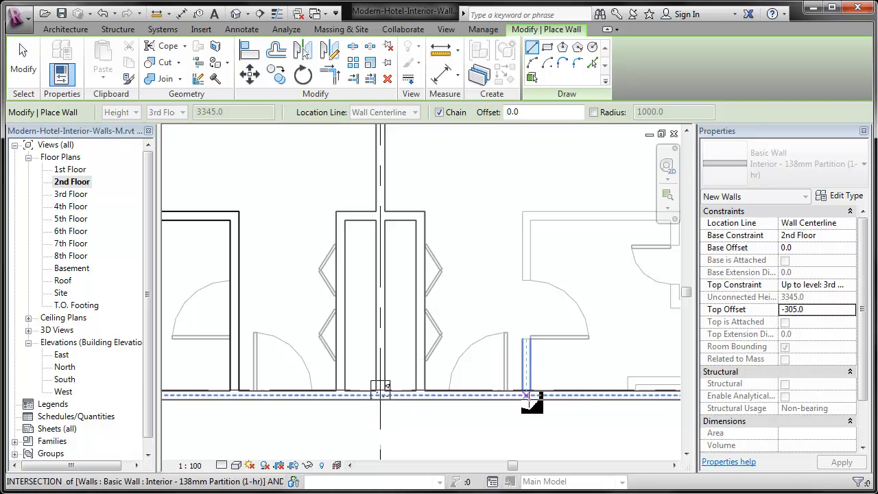
Draw the bathroom and closet partitions spanning grid G, from the corridor wall north, east across the grid, and back south
{"action": "left_click", "coordinate": [527, 396]}
{"action": "left_click", "coordinate": [527, 217]}
{"action": "middle_click_drag", "start_coordinate": [448, 231], "coordinate": [125, 231]}
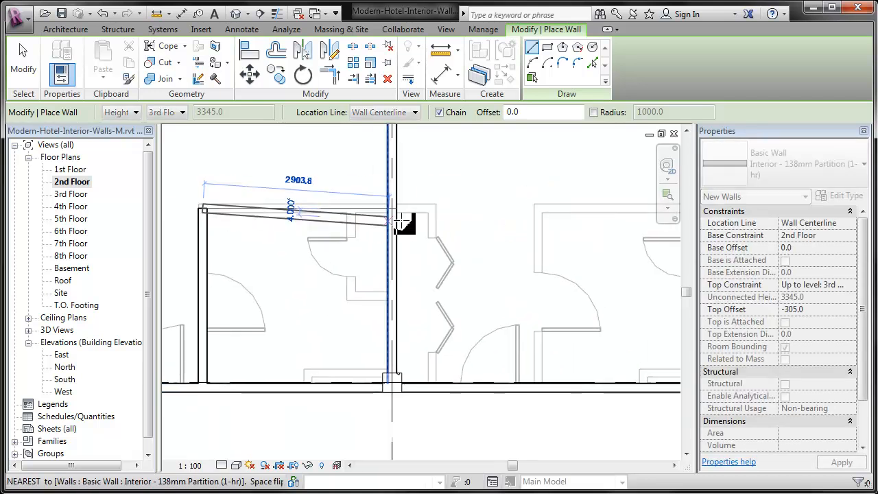
{"action": "left_click", "coordinate": [433, 258]}
{"action": "left_click", "coordinate": [420, 389]}
{"action": "key", "text": "Escape"}
Draw the L-shaped closet partition west of grid G, from the bathroom's north wall south and east to the unit wall
{"action": "left_click", "coordinate": [353, 208]}
{"action": "left_click", "coordinate": [351, 296]}
{"action": "left_click", "coordinate": [391, 296]}
{"action": "key", "text": "Escape"}
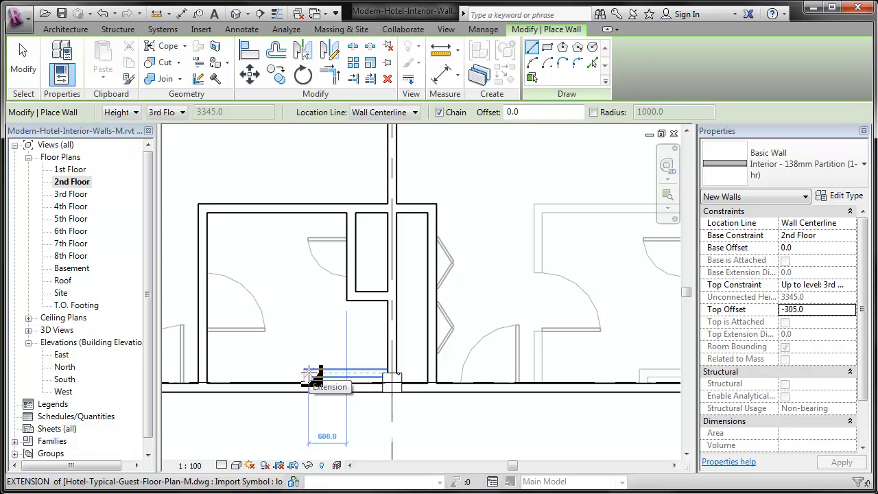
Draw the shallow wall chase along the corridor wall west of grid G and close its west end
{"action": "scroll", "coordinate": [309, 374], "scroll_direction": "up", "scroll_amount": 3}
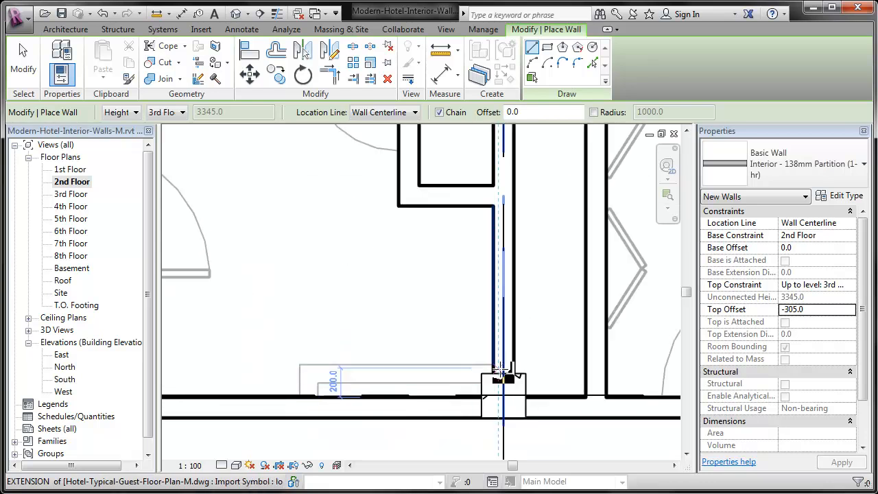
{"action": "left_click", "coordinate": [310, 374]}
{"action": "left_click", "coordinate": [503, 374]}
{"action": "key", "text": "Escape"}
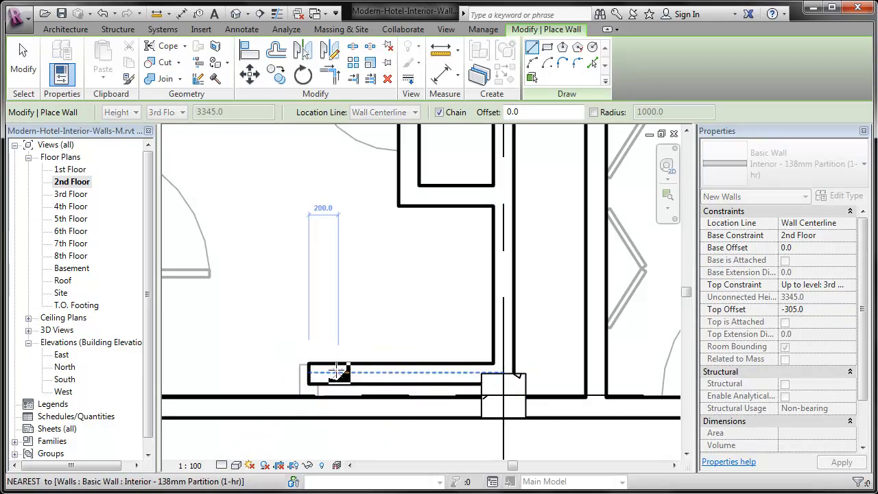
{"action": "key", "text": "Escape"}
{"action": "scroll", "coordinate": [254, 362], "scroll_direction": "down", "scroll_amount": 3}
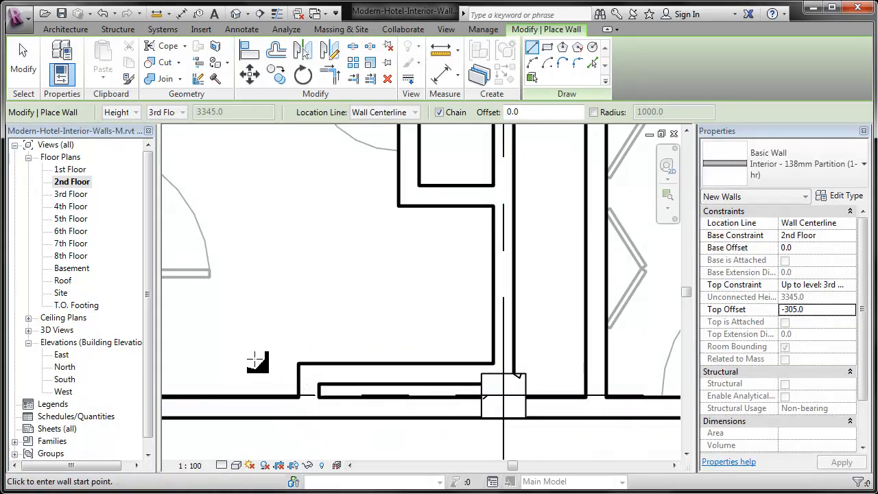
Draw the bathroom and closet partitions spanning grid H, from the corridor wall north, east across the grid, and back south
{"action": "scroll", "coordinate": [580, 335], "scroll_direction": "up", "scroll_amount": 1}
{"action": "left_click", "coordinate": [363, 385]}
{"action": "left_click", "coordinate": [366, 231]}
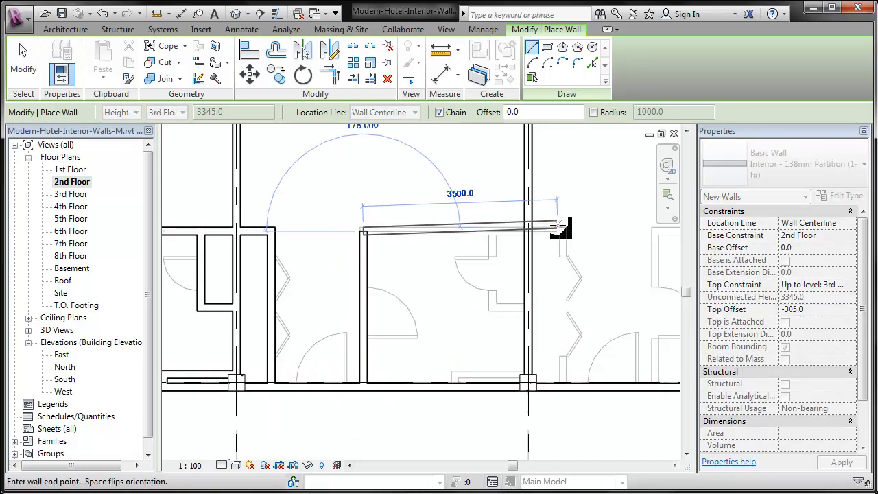
{"action": "left_click", "coordinate": [561, 232]}
{"action": "left_click", "coordinate": [562, 387]}
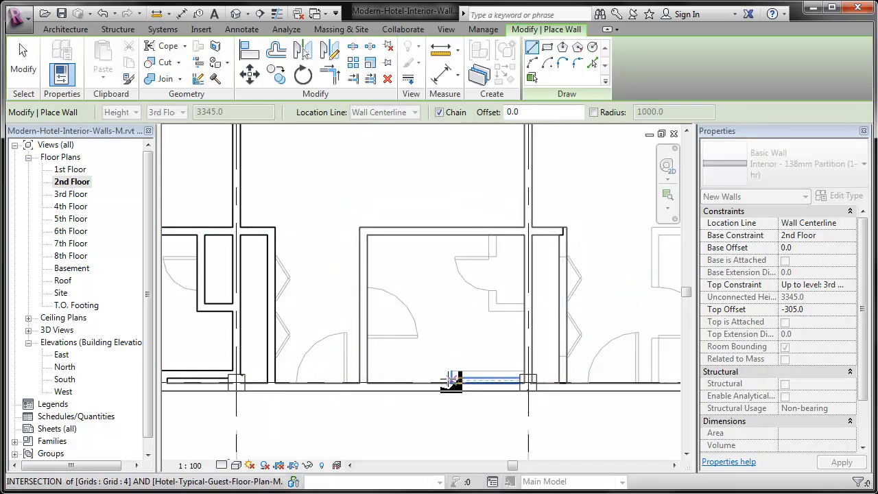
{"action": "key", "text": "Escape"}
Draw the L-shaped closet partition west of grid H, from the bathroom's north wall south and east to the unit wall
{"action": "left_click", "coordinate": [493, 231]}
{"action": "left_click", "coordinate": [493, 307]}
{"action": "left_click", "coordinate": [528, 307]}
{"action": "key", "text": "Escape"}
Draw the shallow wall chase along the corridor wall west of grid H and close its west end
{"action": "scroll", "coordinate": [486, 379], "scroll_direction": "up", "scroll_amount": 4}
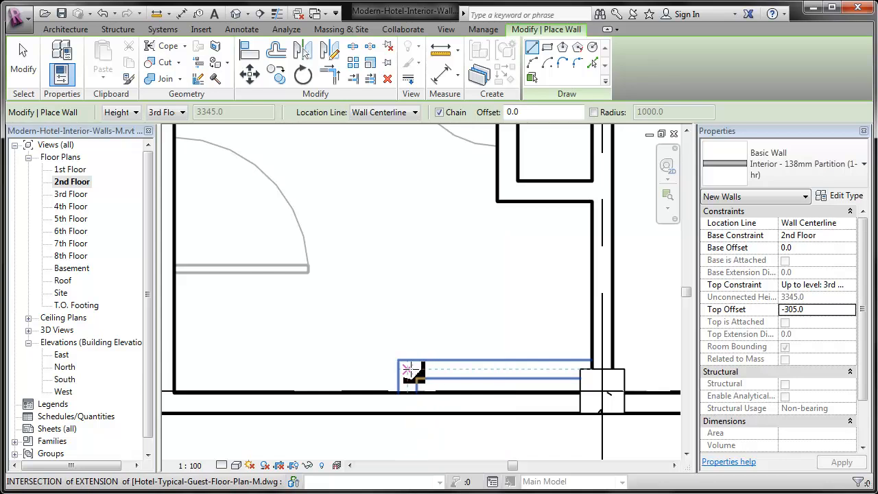
{"action": "left_click", "coordinate": [408, 369]}
{"action": "left_click", "coordinate": [602, 370]}
{"action": "key", "text": "Escape"}
{"action": "left_click", "coordinate": [408, 369]}
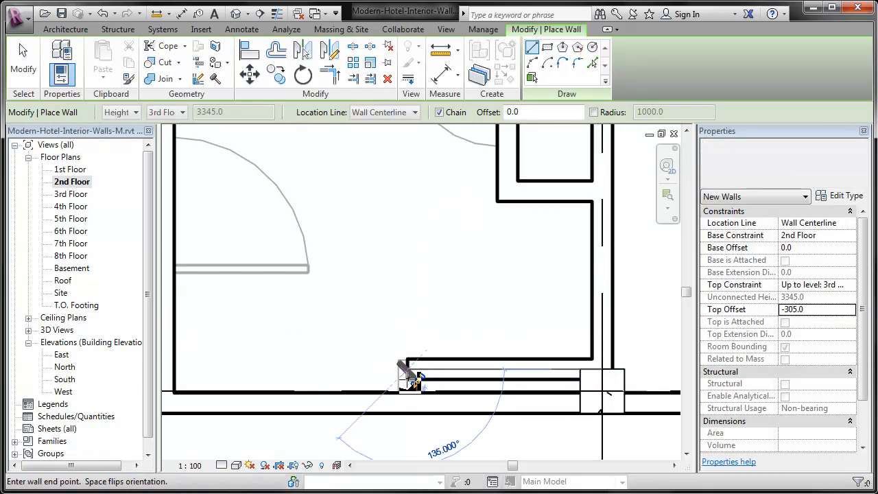
{"action": "key", "text": "Escape"}
Draw the last unit's bathroom partitions between grids H and I, from the corridor wall north and east to the stair wall
{"action": "scroll", "coordinate": [244, 347], "scroll_direction": "down", "scroll_amount": 3}
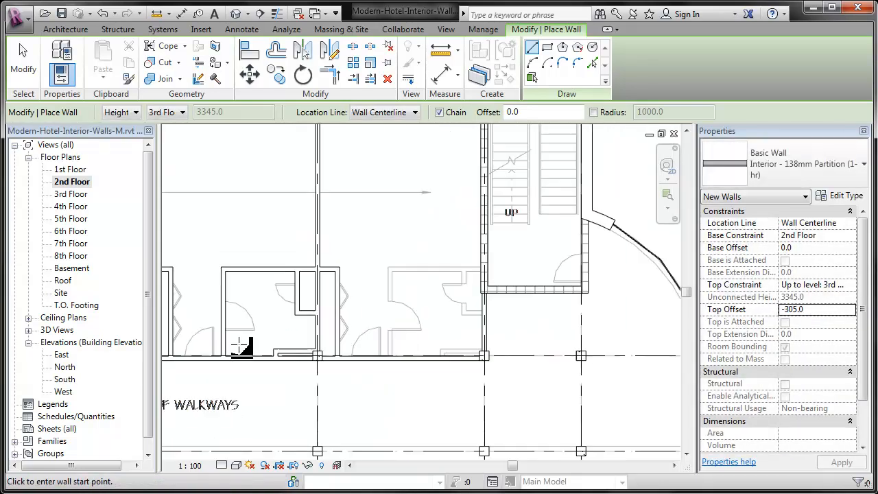
{"action": "scroll", "coordinate": [440, 300], "scroll_direction": "up", "scroll_amount": 1}
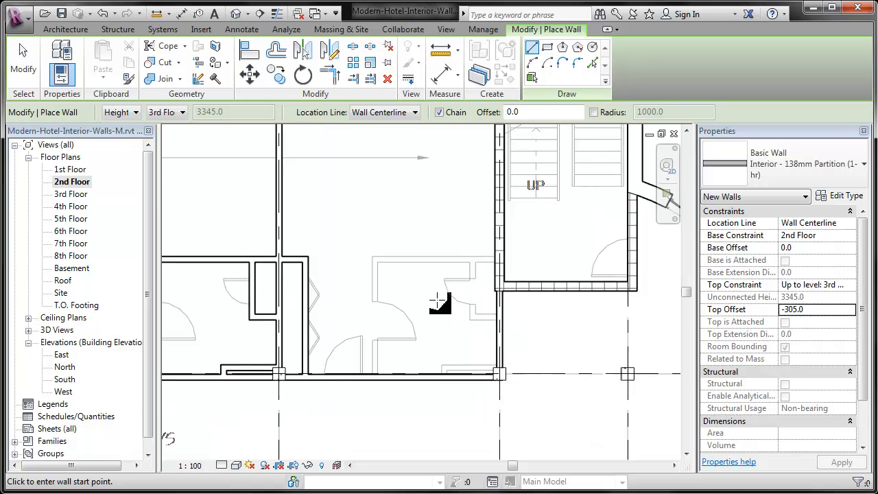
{"action": "scroll", "coordinate": [438, 300], "scroll_direction": "up", "scroll_amount": 1}
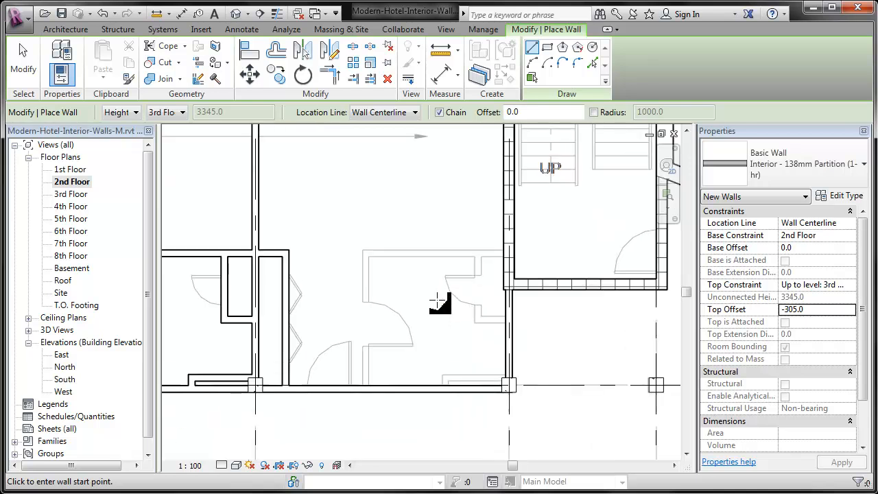
{"action": "left_click", "coordinate": [365, 389]}
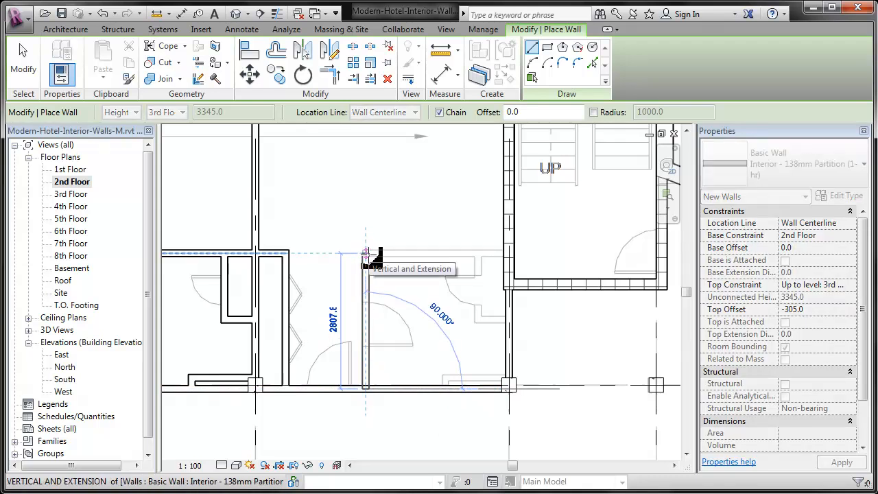
{"action": "left_click", "coordinate": [366, 254]}
Draw the L-shaped closet partition west of grid I, from the bathroom's north wall south and east to grid I
{"action": "left_click", "coordinate": [479, 254]}
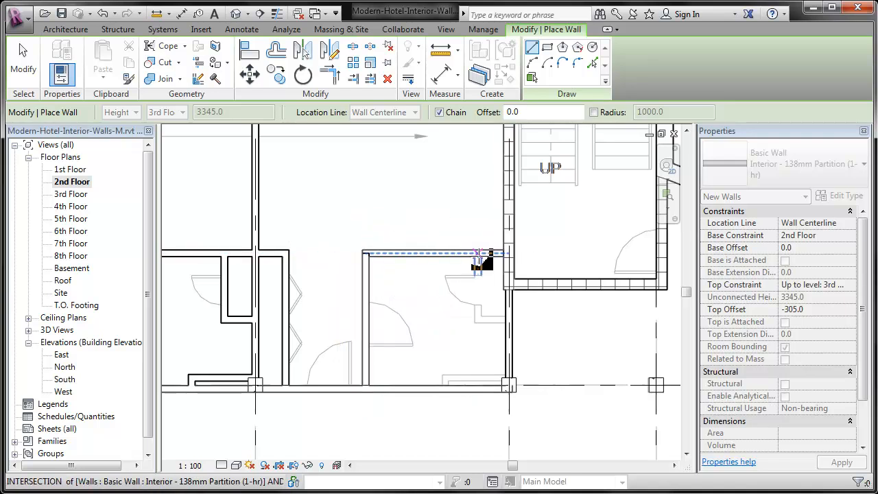
{"action": "left_click", "coordinate": [478, 314]}
{"action": "left_click", "coordinate": [509, 314]}
{"action": "key", "text": "Escape"}
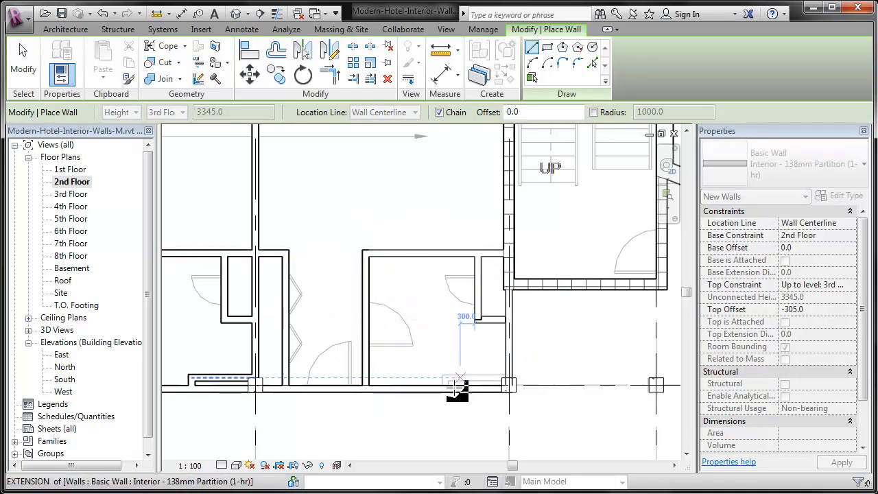
Draw the shallow wall chase along the corridor wall west of grid I and close its west end
{"action": "scroll", "coordinate": [450, 389], "scroll_direction": "up", "scroll_amount": 3}
{"action": "left_click", "coordinate": [443, 363]}
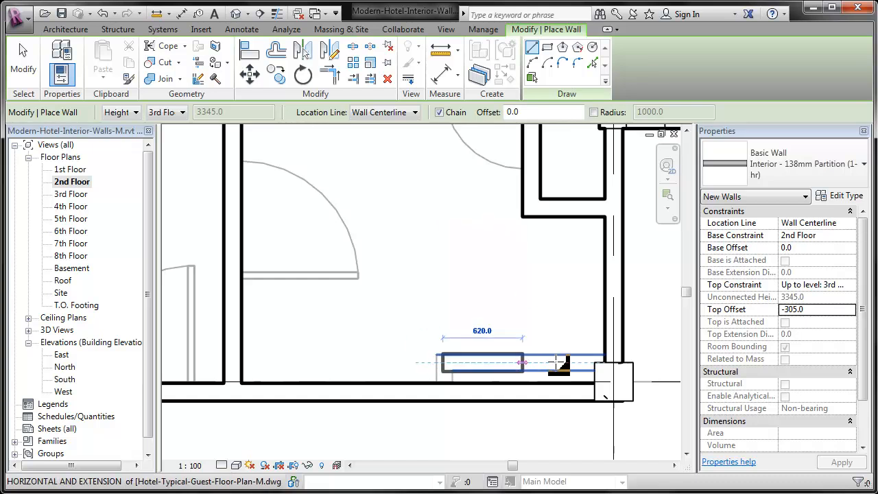
{"action": "left_click", "coordinate": [616, 363]}
{"action": "key", "text": "Escape"}
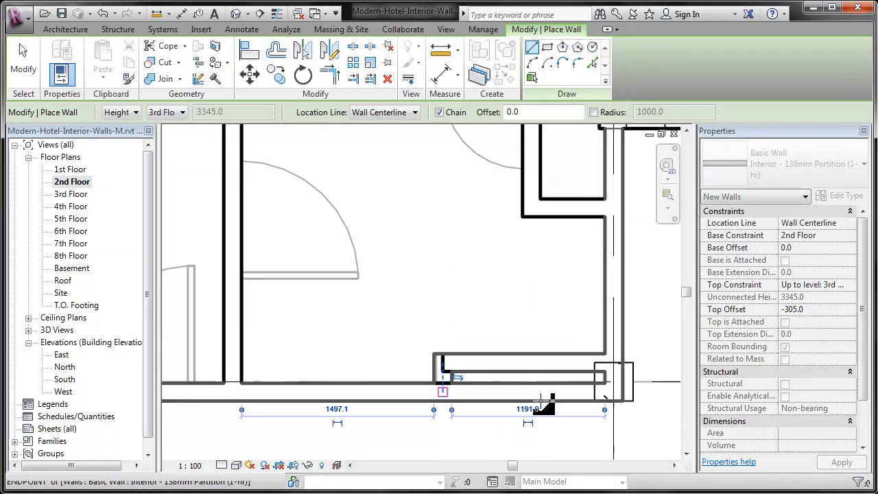
{"action": "scroll", "coordinate": [648, 413], "scroll_direction": "down", "scroll_amount": 5}
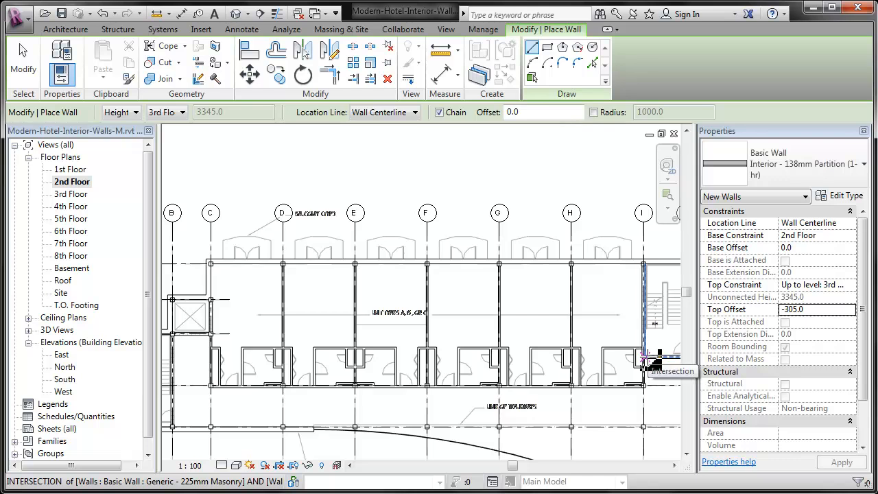
Undo the partitions traced east of grid D, leaving only the unit between grids C and D, and end the Wall command
{"action": "scroll", "coordinate": [648, 358], "scroll_direction": "up", "scroll_amount": 5}
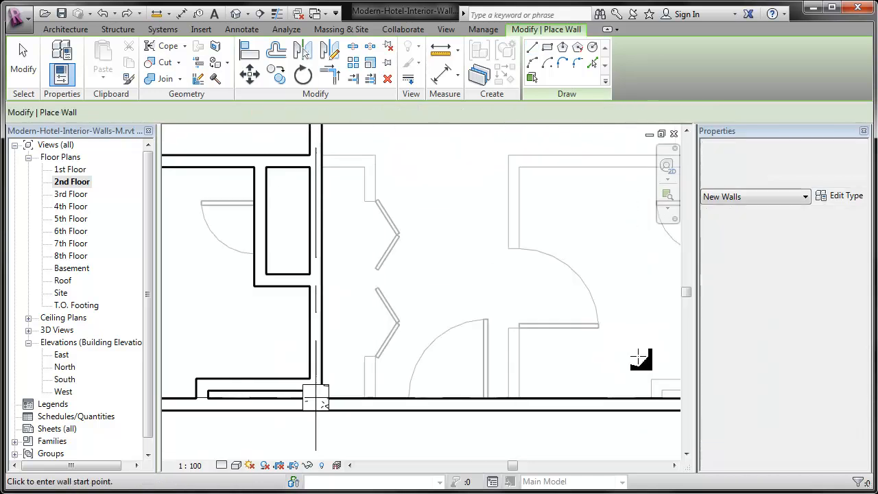
{"action": "scroll", "coordinate": [412, 347], "scroll_direction": "down", "scroll_amount": 3}
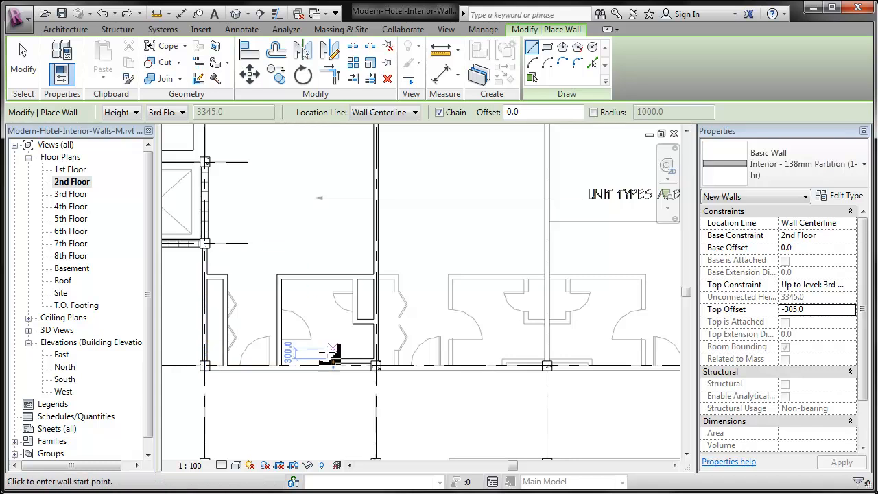
{"action": "scroll", "coordinate": [165, 346], "scroll_direction": "up", "scroll_amount": 2}
{"action": "key", "text": "Escape"}
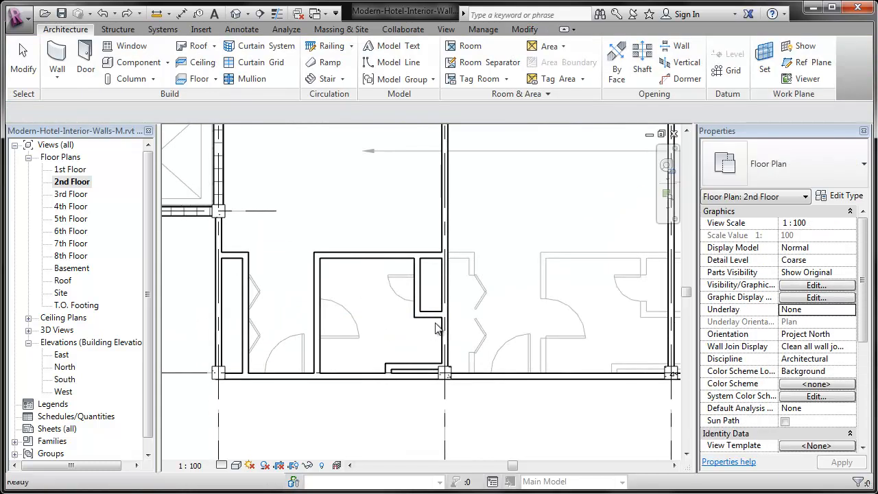
Copy the eight closet, bathroom and chase partitions of the unit between grids C and D from grid C to grid D
{"action": "left_click", "coordinate": [420, 293]}
{"action": "left_click", "coordinate": [420, 294], "text": "ctrl"}
{"action": "left_click", "coordinate": [428, 256], "text": "ctrl"}
{"action": "left_click", "coordinate": [395, 364], "text": "ctrl"}
{"action": "left_click", "coordinate": [318, 295], "text": "ctrl"}
{"action": "left_click", "coordinate": [245, 278], "text": "ctrl"}
{"action": "left_click", "coordinate": [235, 256], "text": "ctrl"}
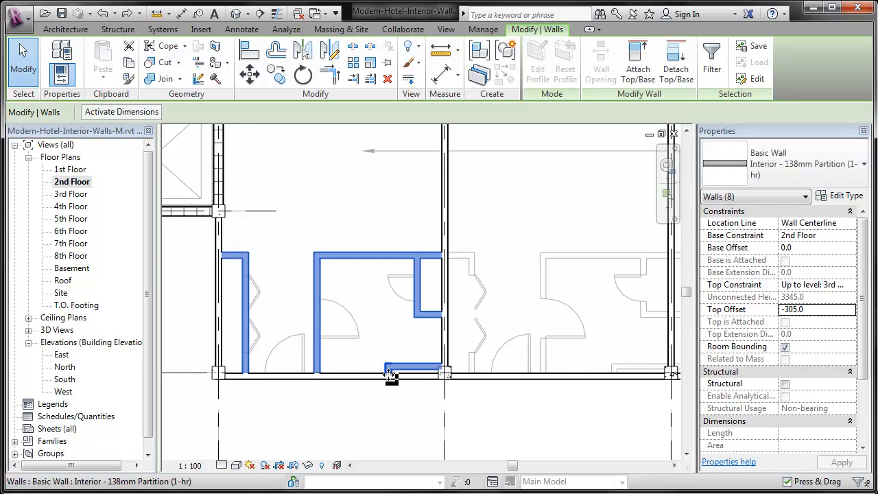
{"action": "key", "text": "c"}
{"action": "key", "text": "o"}
{"action": "left_click", "coordinate": [219, 431]}
{"action": "left_click", "coordinate": [445, 433]}
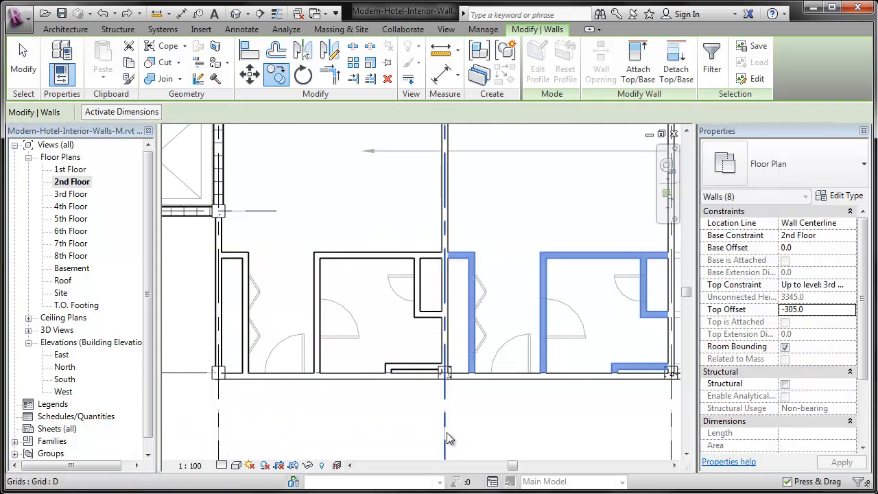
Mirror the copied unit partitions about grid E into the bay between grids E and F
{"action": "middle_click_drag", "start_coordinate": [561, 425], "coordinate": [345, 401]}
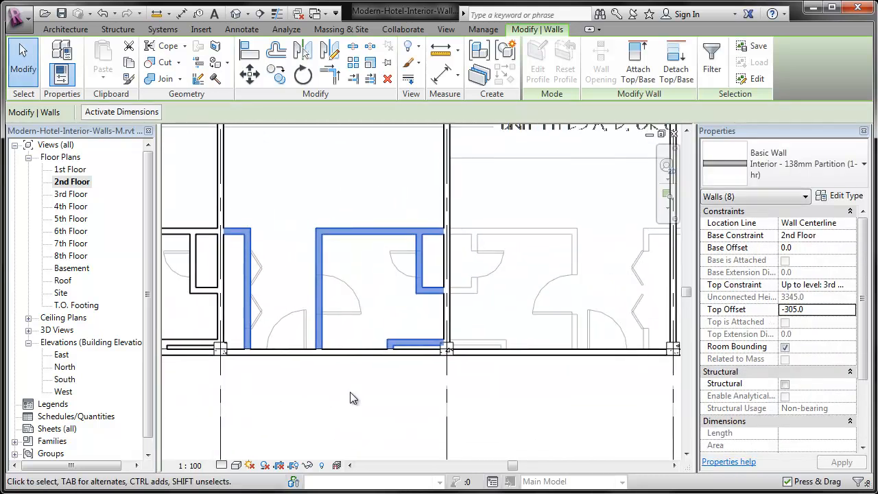
{"action": "key", "text": "m"}
{"action": "key", "text": "m"}
Mirror the partitions between grids E and F about grid F, keeping the originals
{"action": "scroll", "coordinate": [237, 382], "scroll_direction": "down", "scroll_amount": 5}
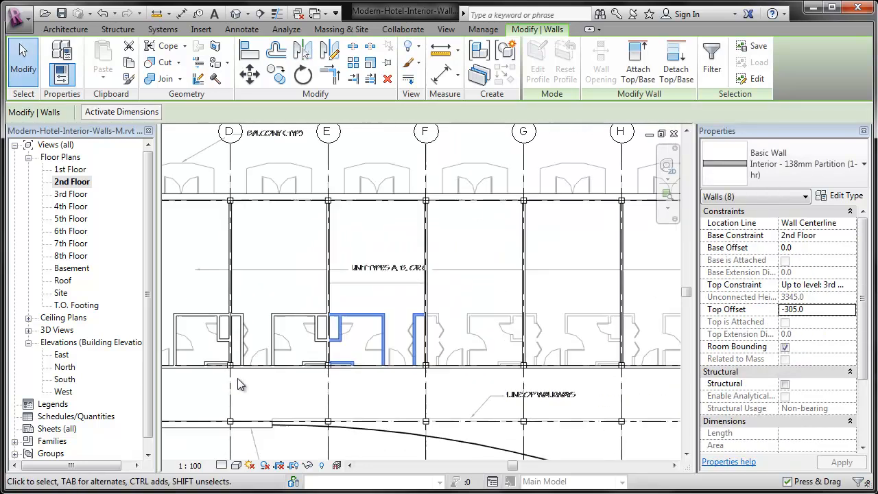
{"action": "scroll", "coordinate": [432, 387], "scroll_direction": "up", "scroll_amount": 2}
{"action": "key", "text": "m"}
{"action": "key", "text": "m"}
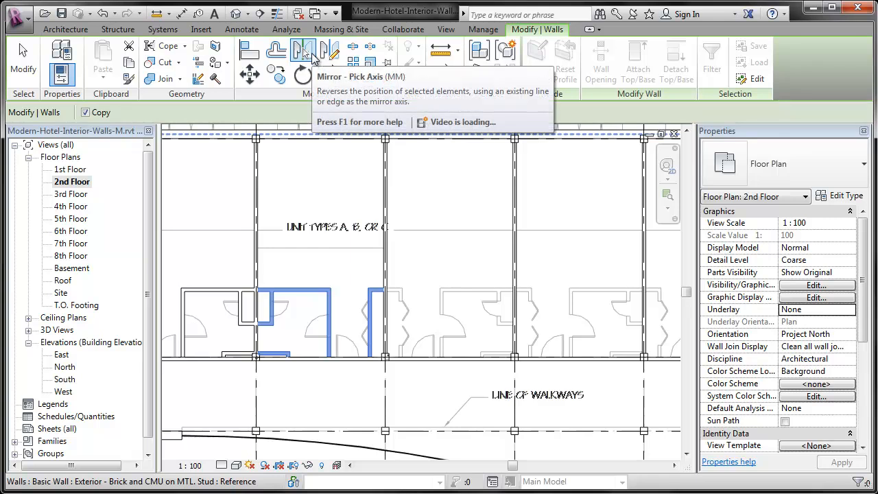
{"action": "left_click", "coordinate": [388, 403]}
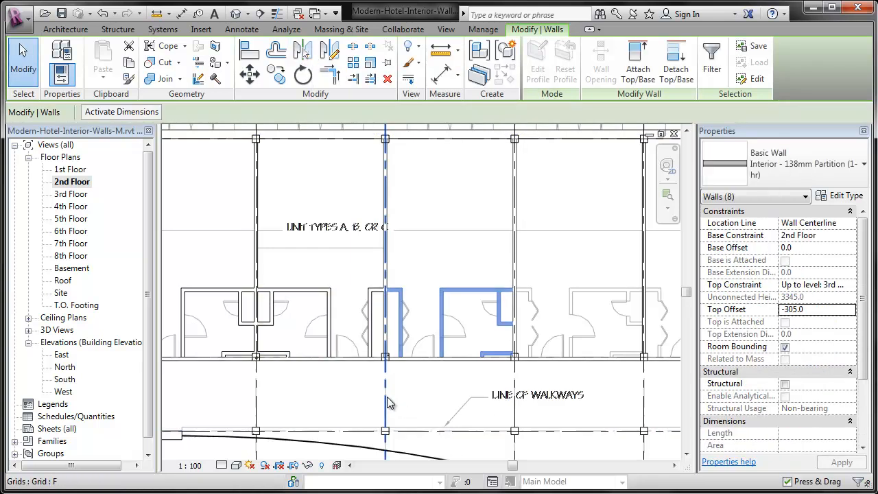
Copy the partitions between grids F and G one bay east, from grid F to grid G
{"action": "key", "text": "c"}
{"action": "key", "text": "o"}
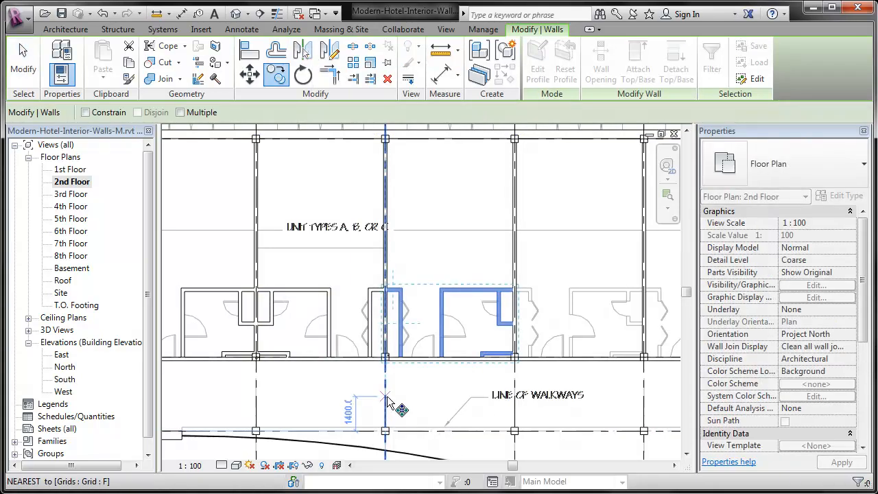
{"action": "left_click", "coordinate": [515, 394]}
Copy the partitions between grids G and H from grid G to grid H and clear the selection
{"action": "middle_click_drag", "start_coordinate": [515, 395], "coordinate": [278, 405]}
{"action": "key", "text": "c"}
{"action": "key", "text": "o"}
{"action": "left_click", "coordinate": [277, 407]}
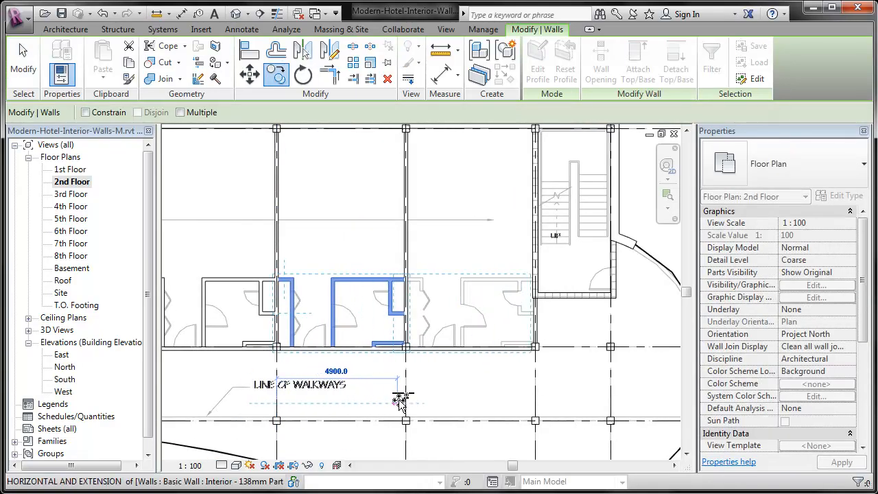
{"action": "left_click", "coordinate": [405, 400]}
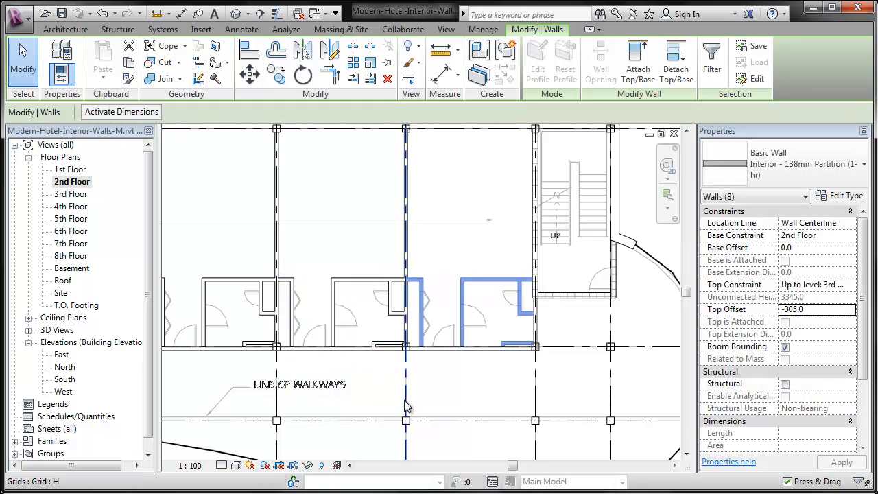
{"action": "key", "text": "Escape"}
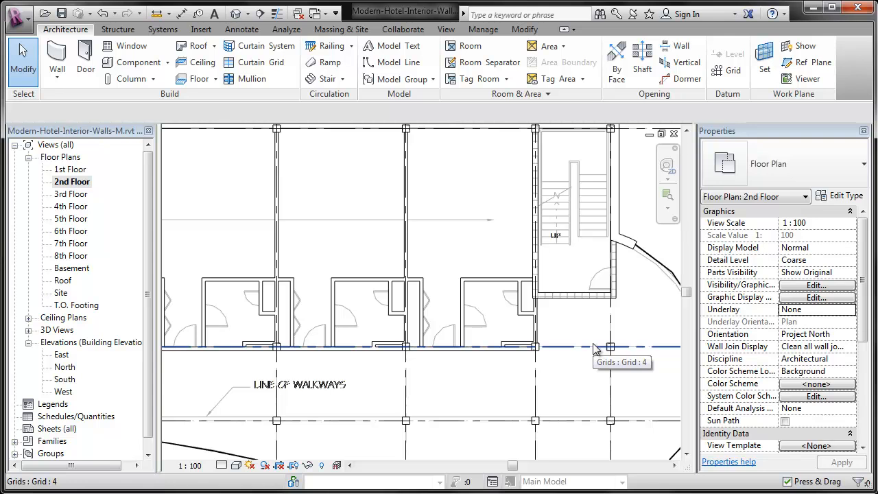
{"action": "scroll", "coordinate": [596, 348], "scroll_direction": "down", "scroll_amount": 5}
{"action": "middle_click_drag", "start_coordinate": [375, 414], "coordinate": [457, 389]}
{"action": "scroll", "coordinate": [457, 389], "scroll_direction": "down", "scroll_amount": 1}
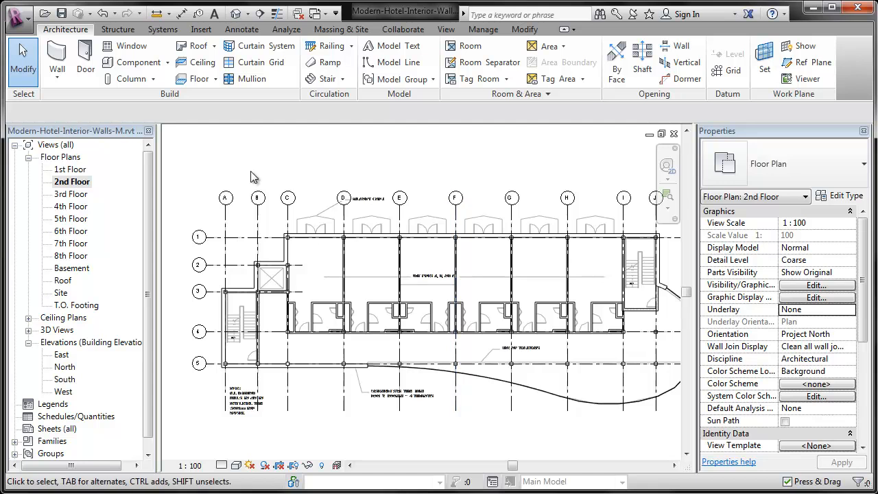